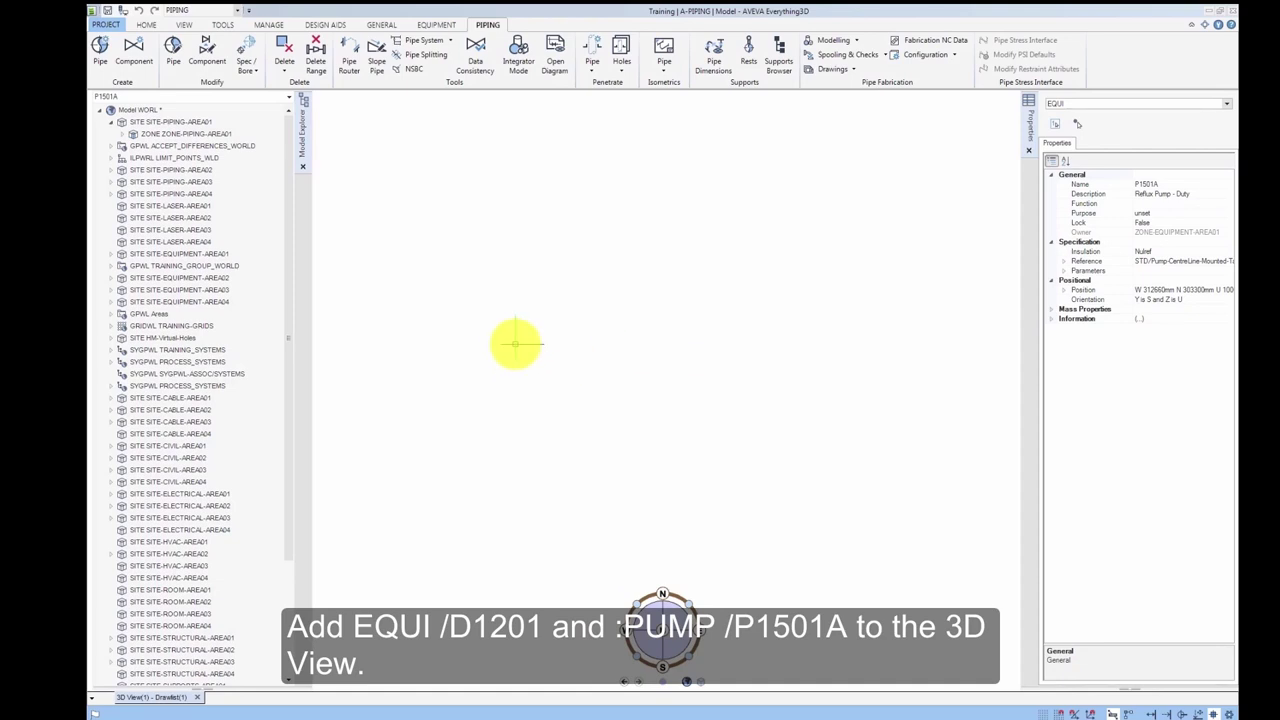
# Expand ZONE-EQUIPMENT-AREA01 and add vessel D1201 and pump P1501A to the 3D view
pyautogui.click(111, 254)
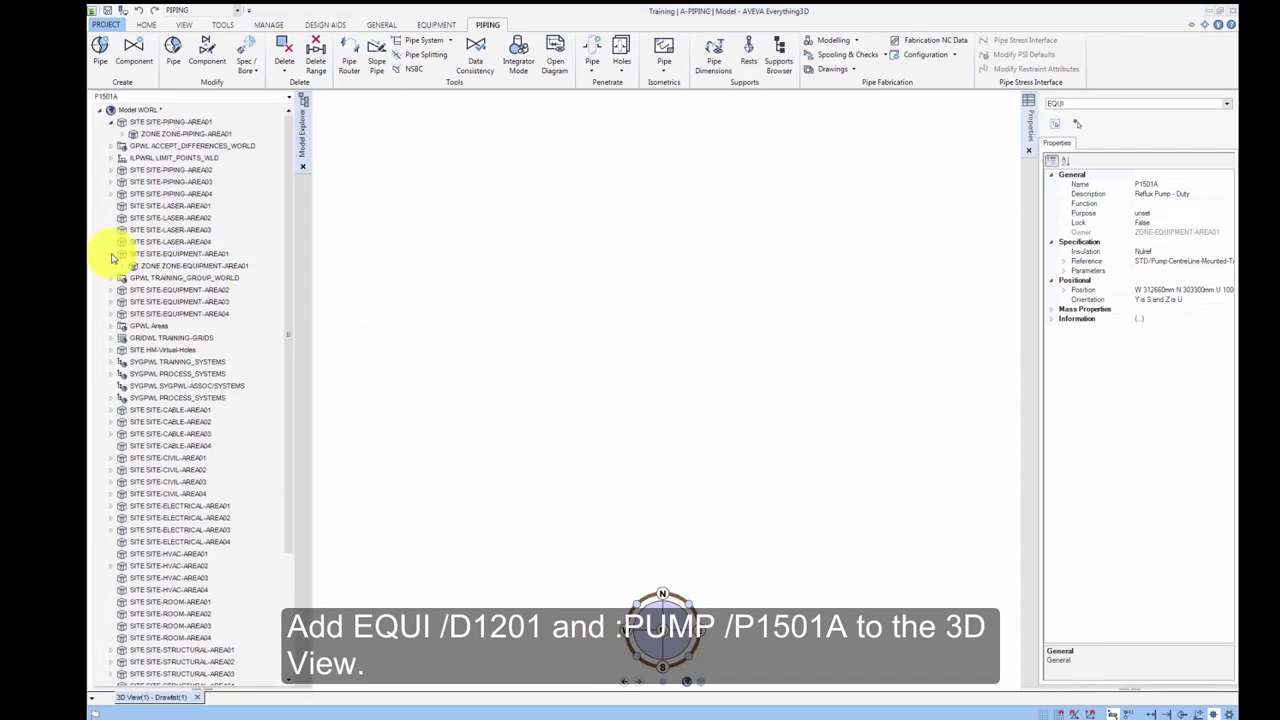
pyautogui.click(133, 266)
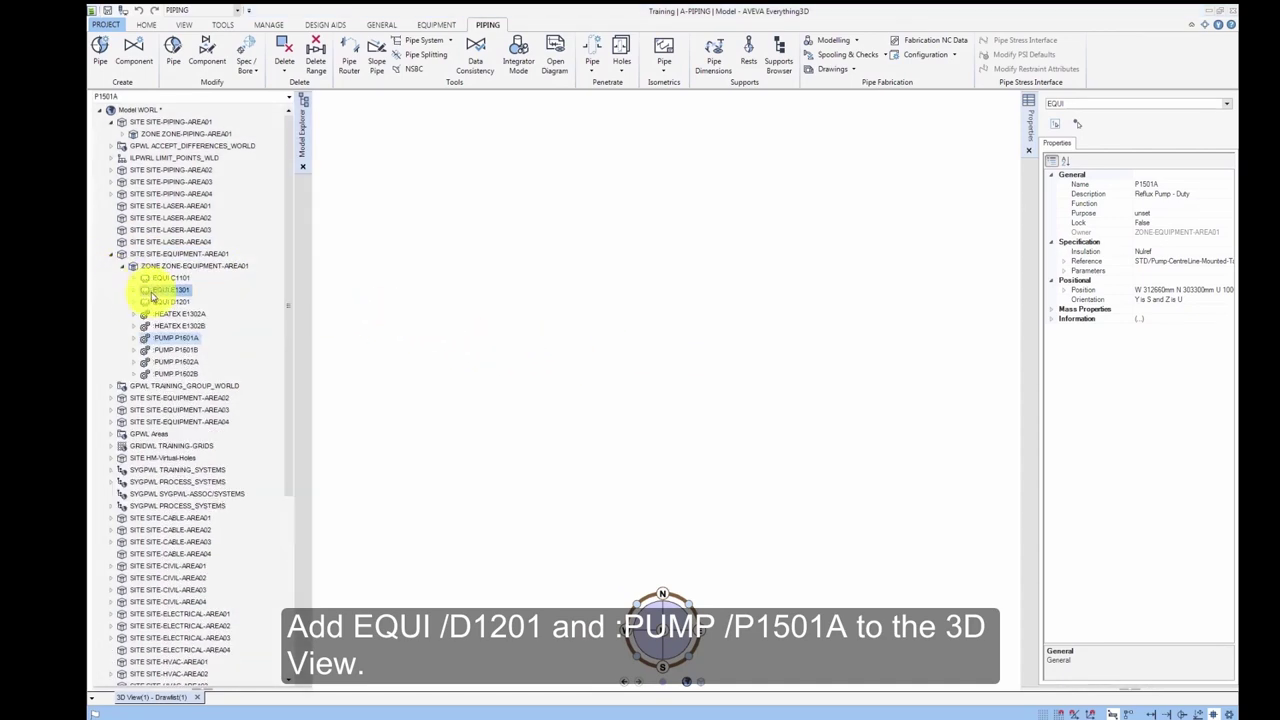
pyautogui.moveTo(160, 301); pyautogui.dragTo(488, 410)
pyautogui.moveTo(166, 337); pyautogui.dragTo(546, 370)
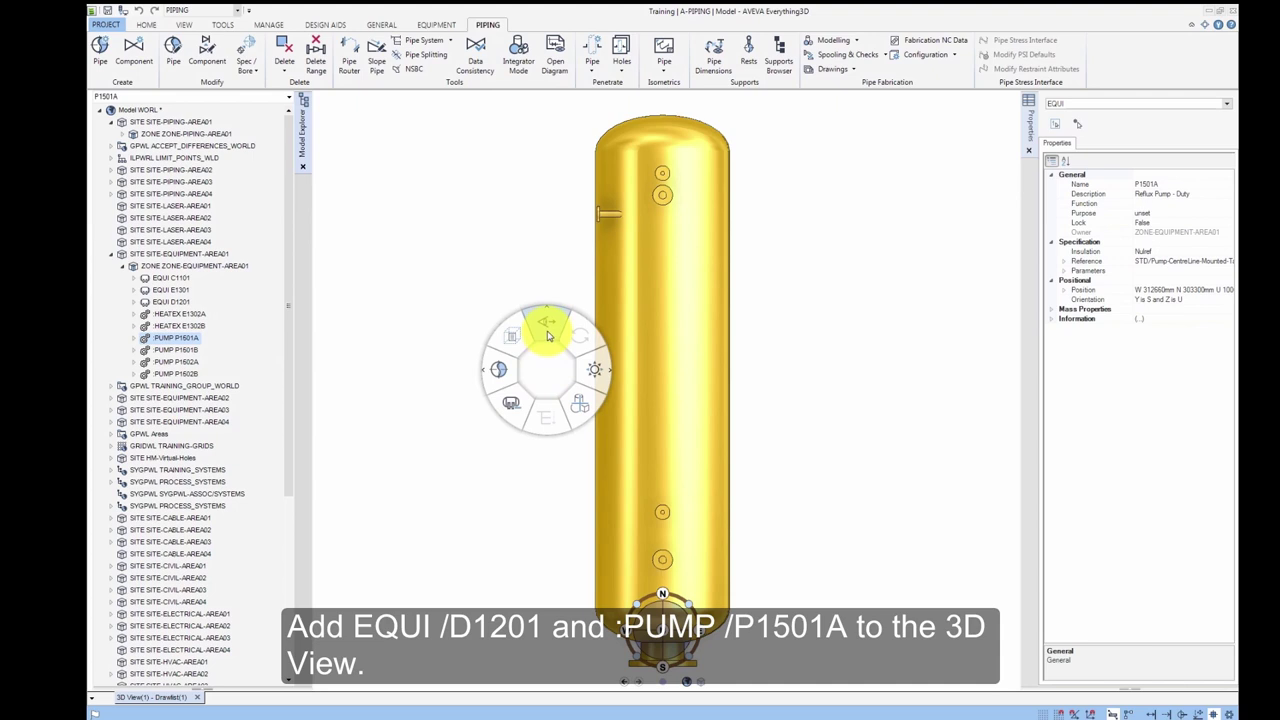
# Set an isometric view fitted to both items and make ZONE-PIPING-AREA01 current
pyautogui.click(521, 343)
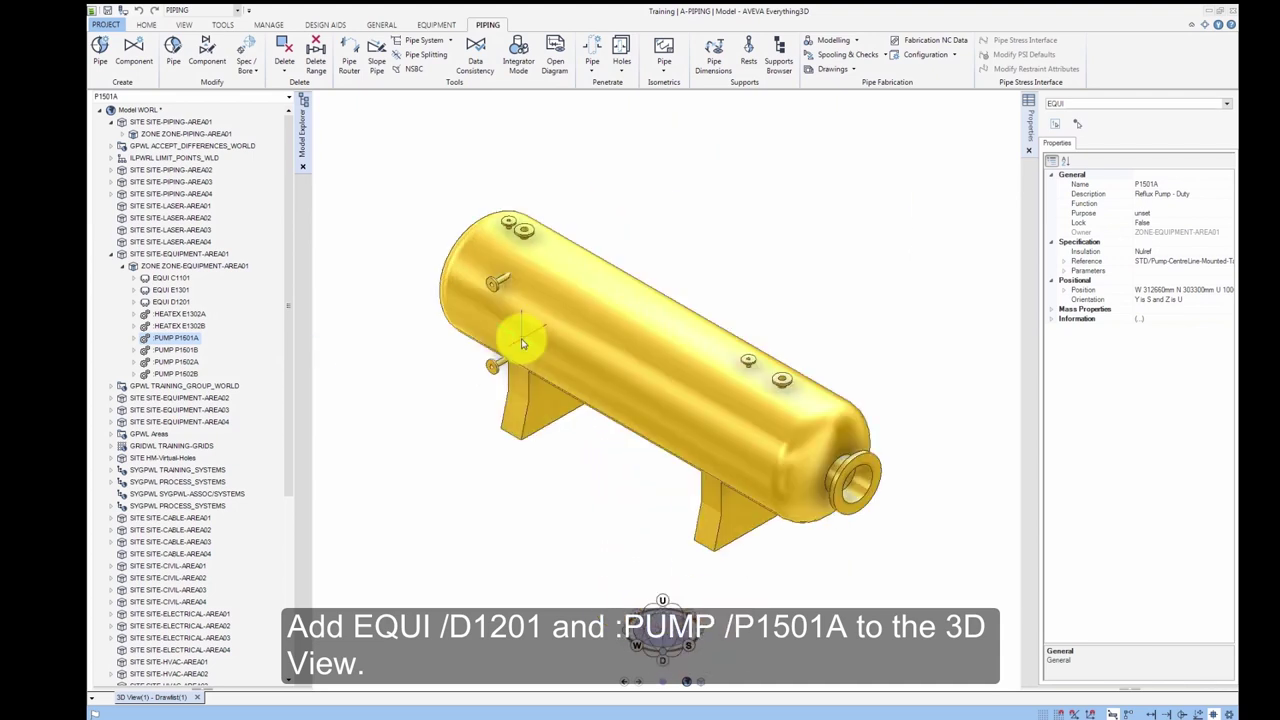
pyautogui.rightClick(446, 414)
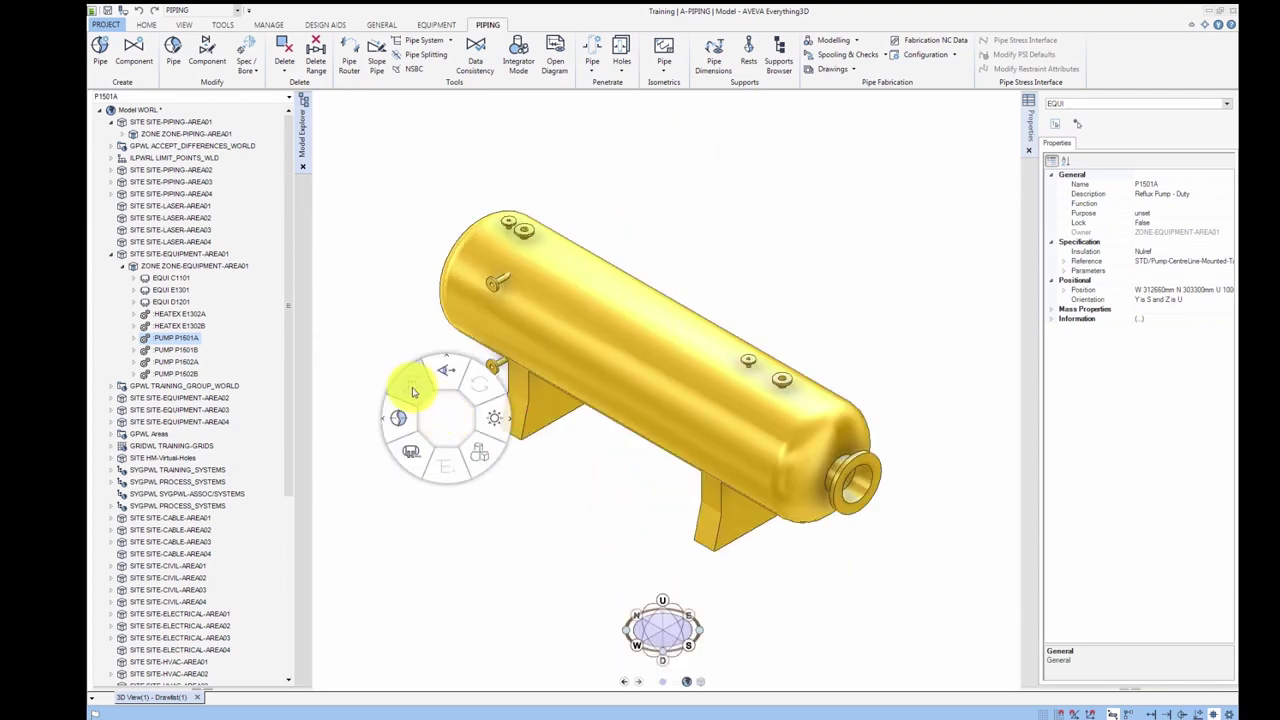
pyautogui.click(412, 386)
pyautogui.scroll(5, 617, 398)
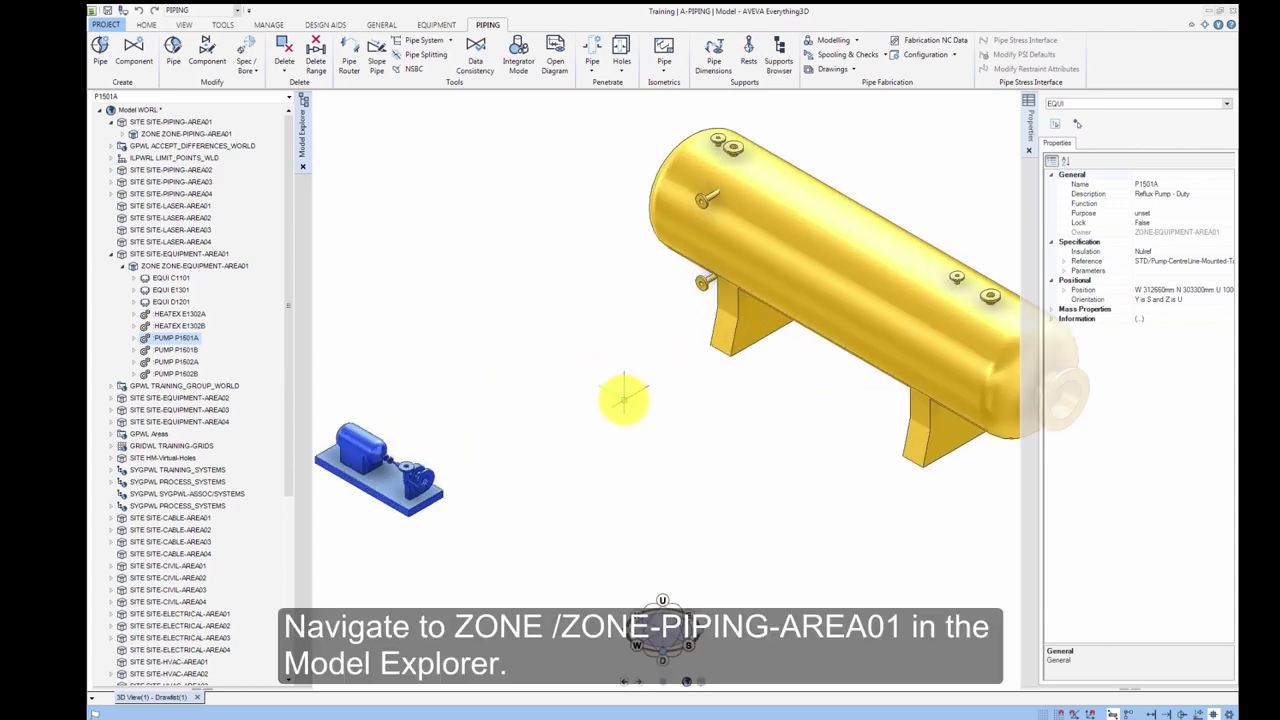
pyautogui.click(205, 134)
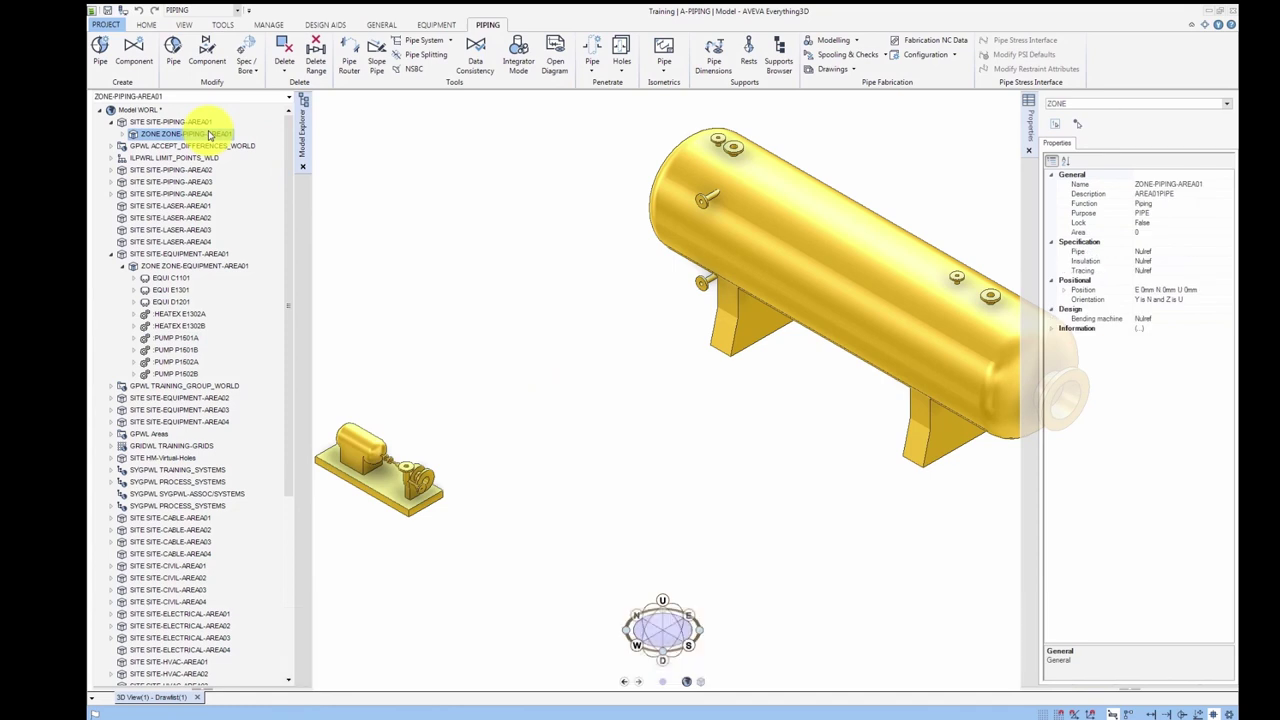
# Create pipe 100-B-8 with Process System B, the A3B specification (filtered by 'a3') and 100mm bore
pyautogui.click(99, 62)
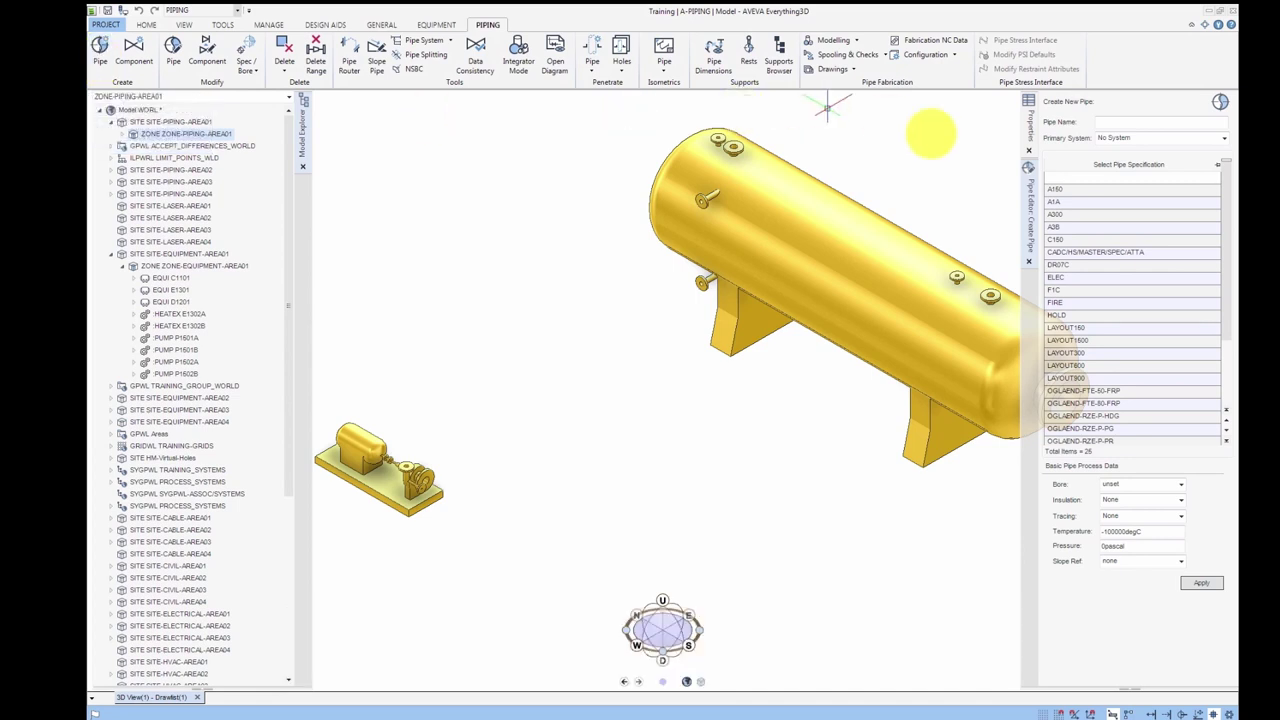
pyautogui.click(1111, 122)
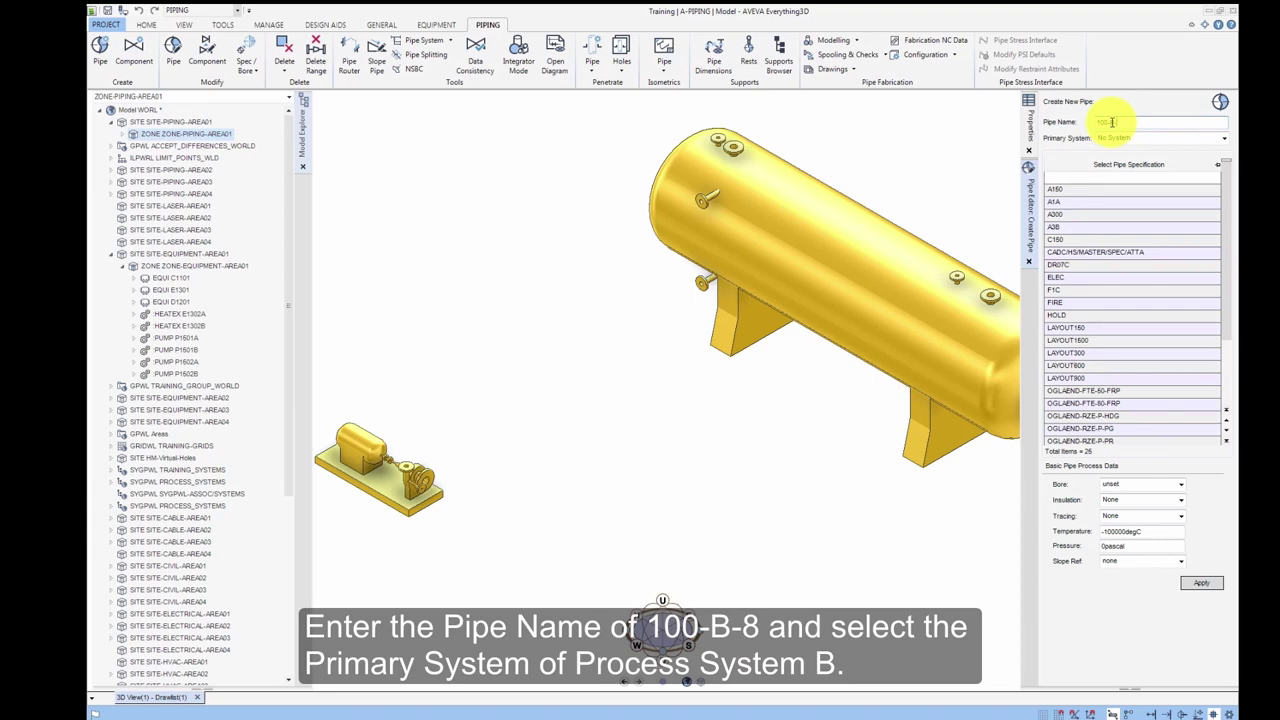
pyautogui.write('100-B-8')
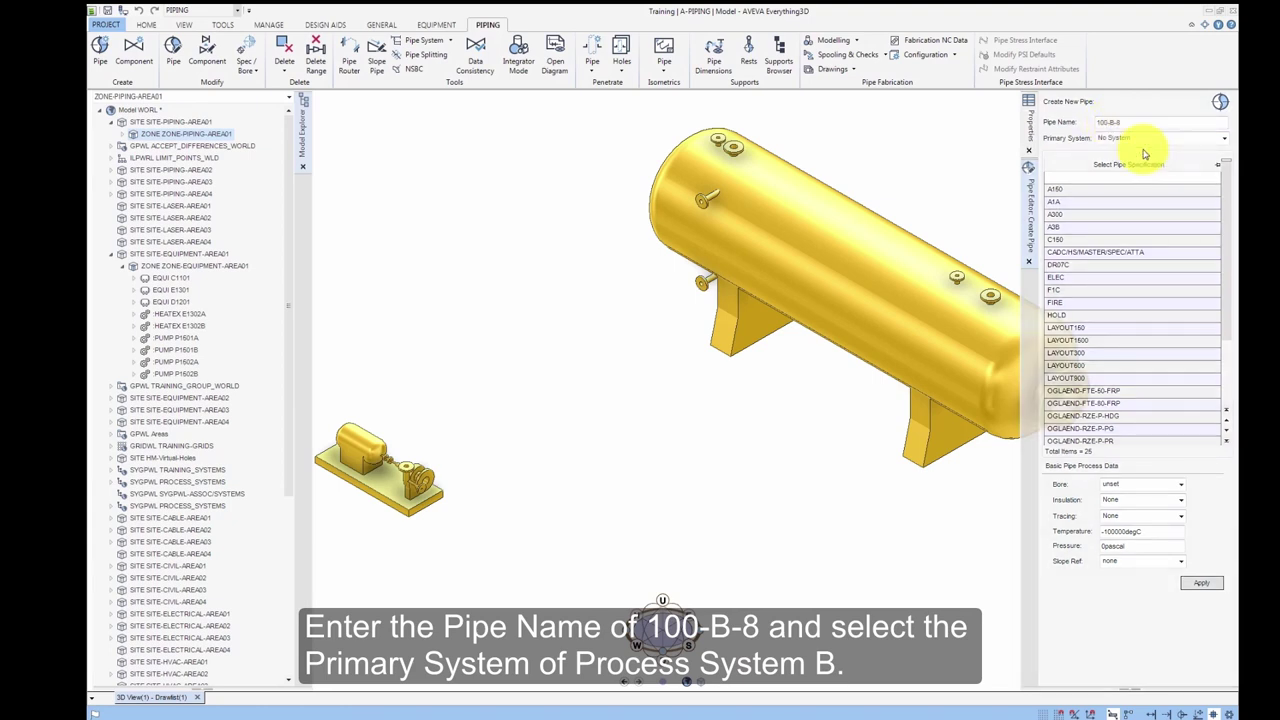
pyautogui.click(1226, 139)
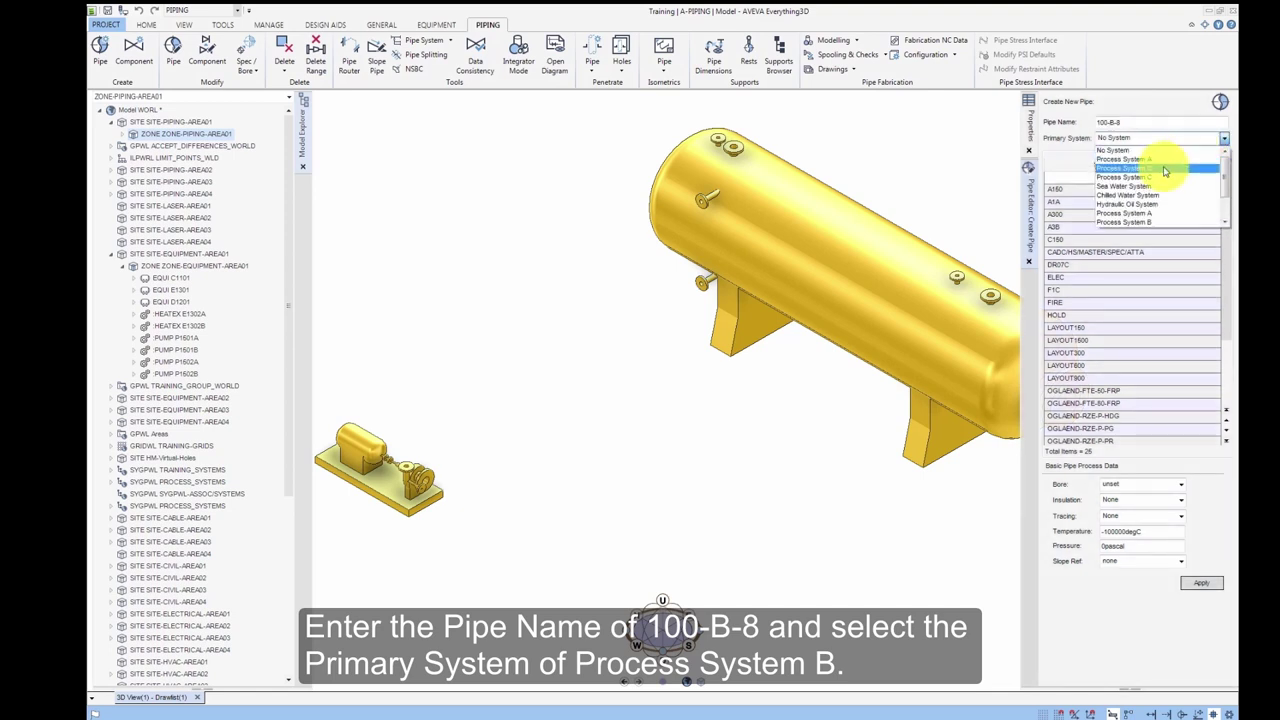
pyautogui.click(1164, 169)
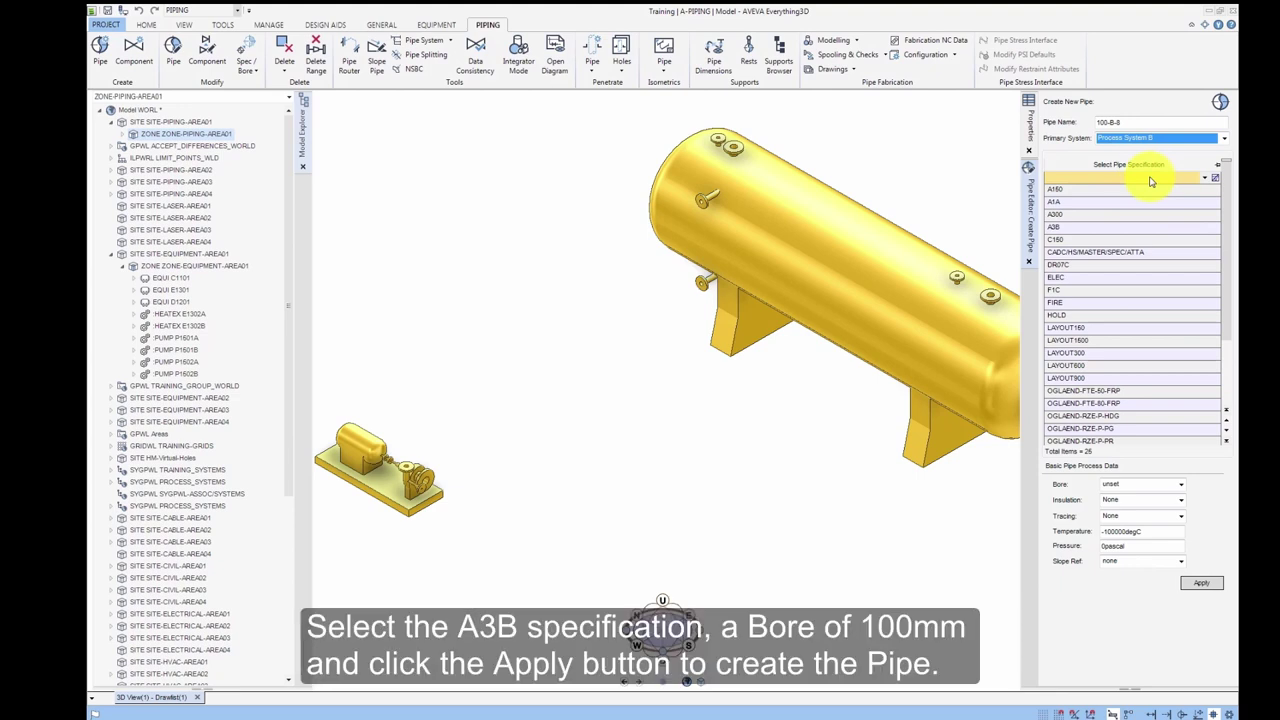
pyautogui.click(1136, 182)
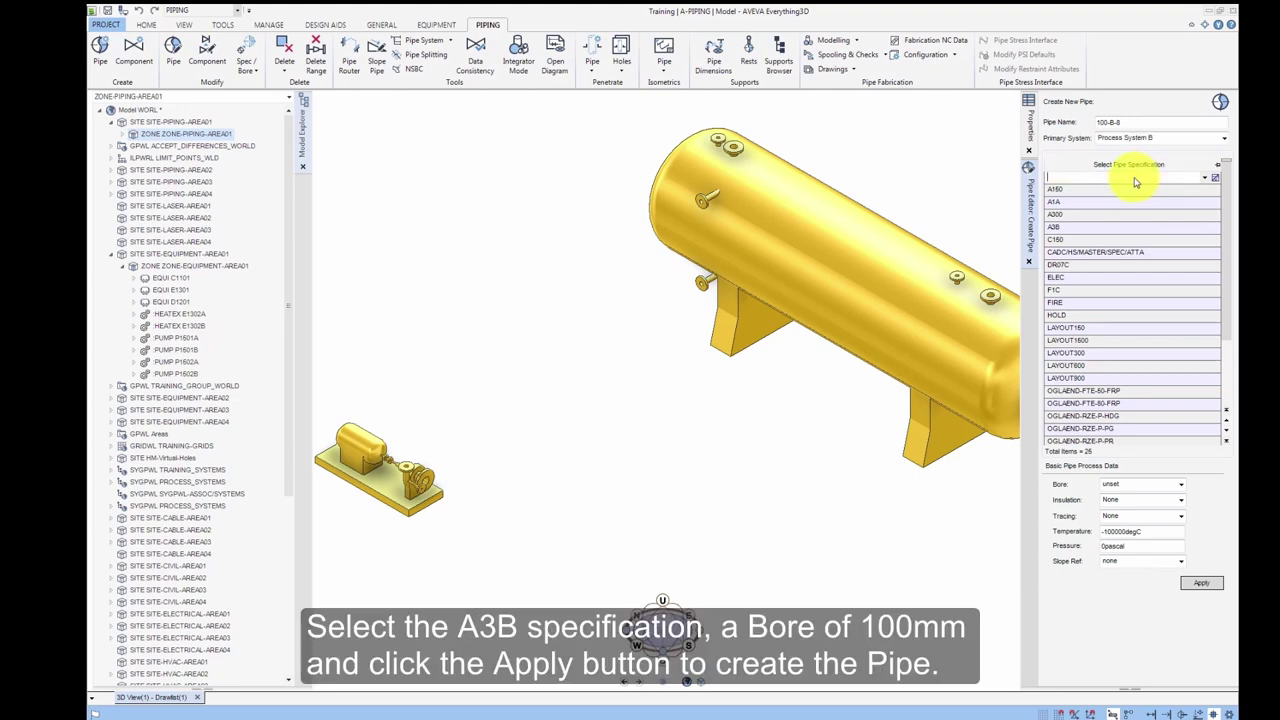
pyautogui.write('a3')
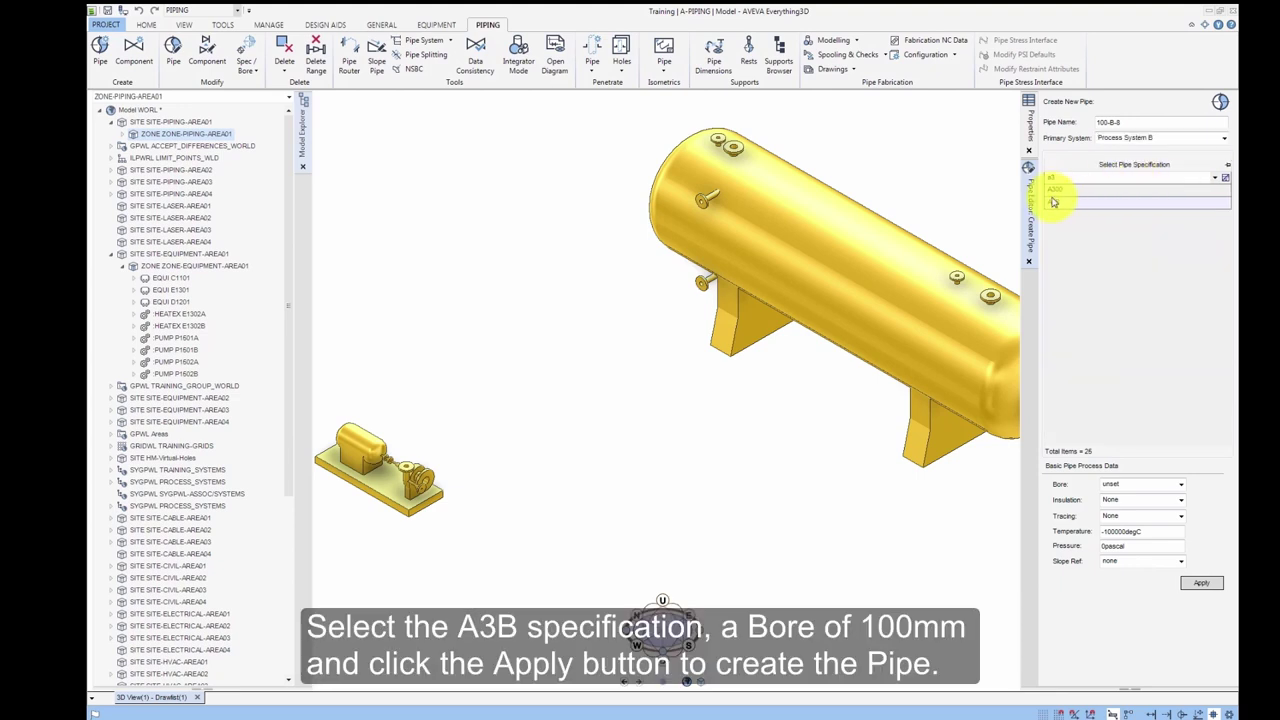
pyautogui.click(1060, 204)
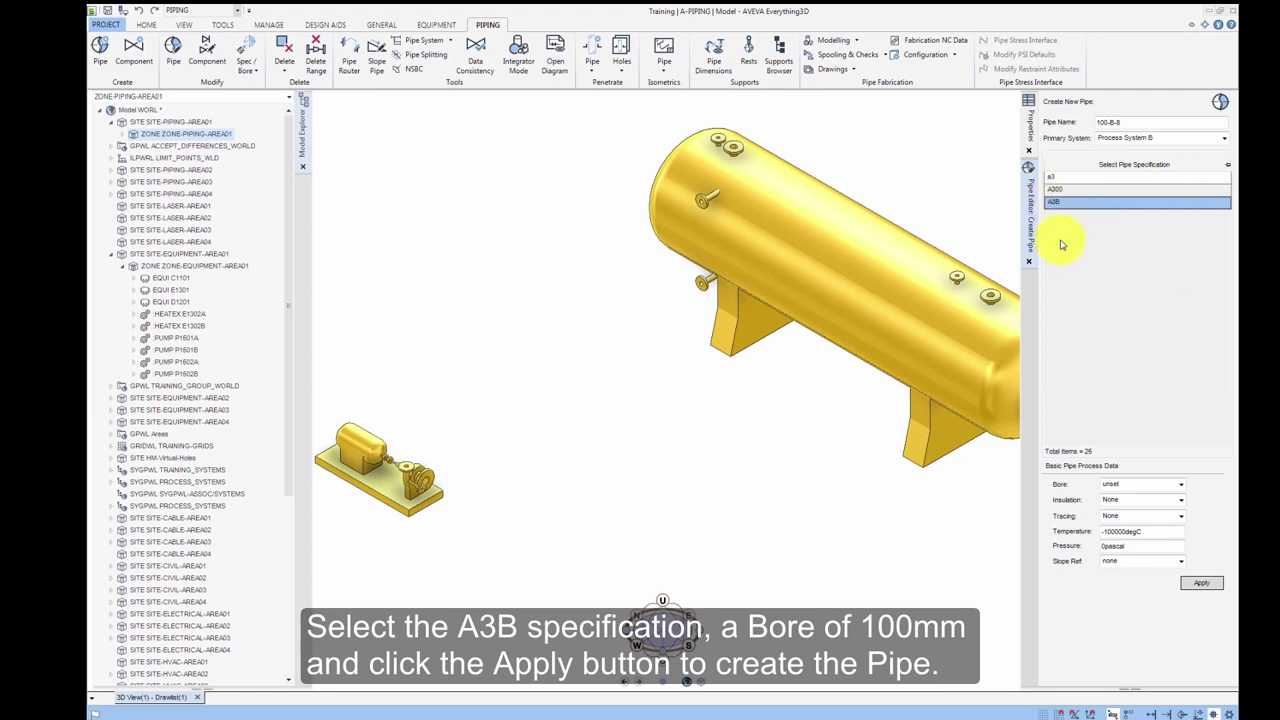
pyautogui.click(1179, 485)
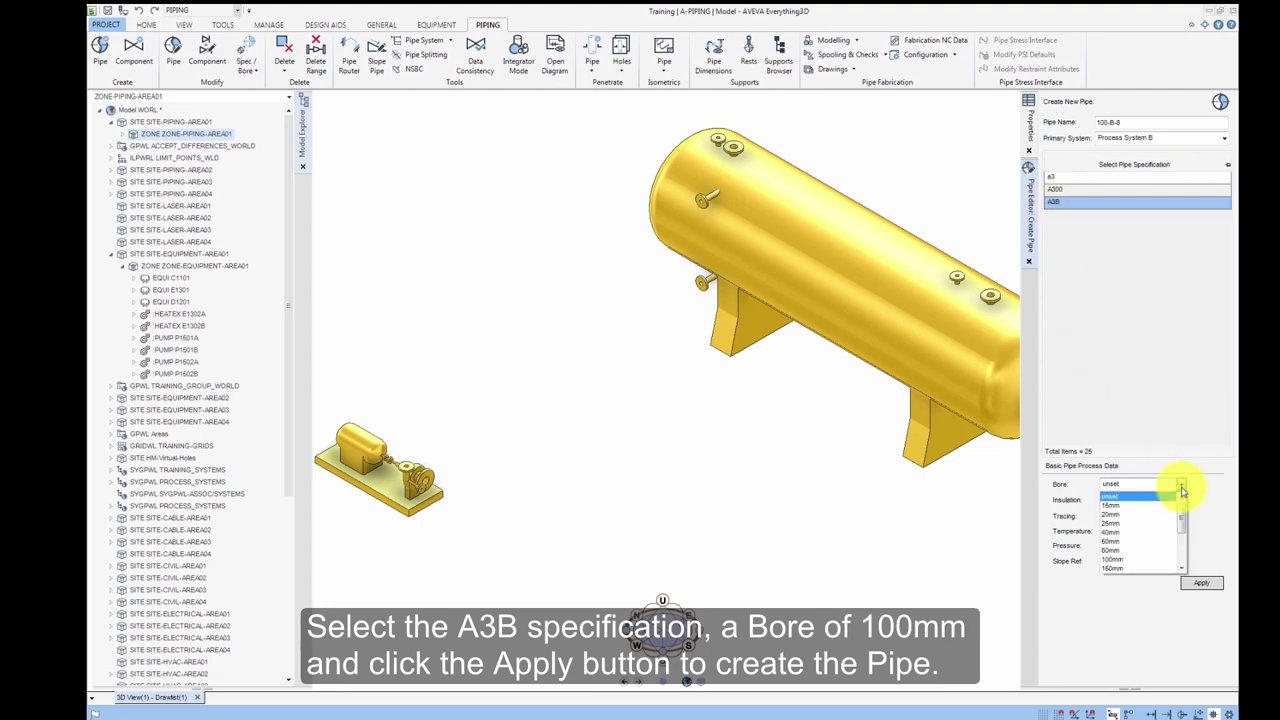
pyautogui.click(1116, 560)
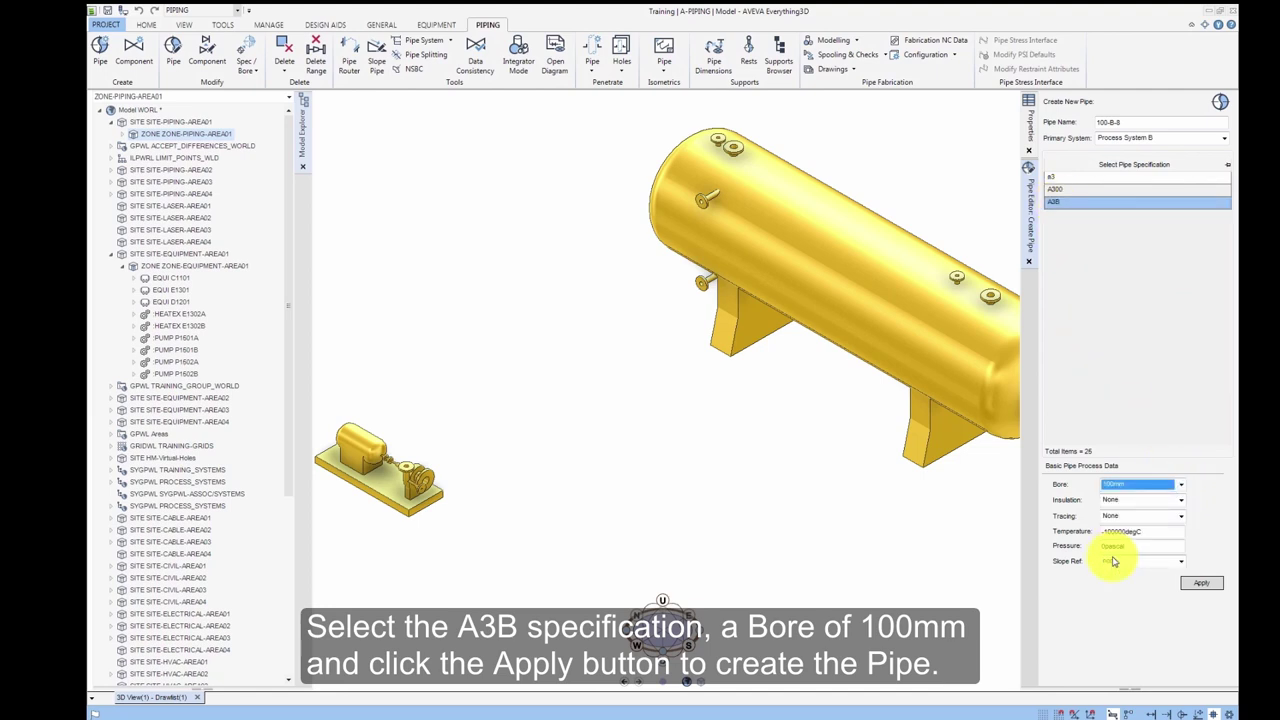
pyautogui.click(1202, 585)
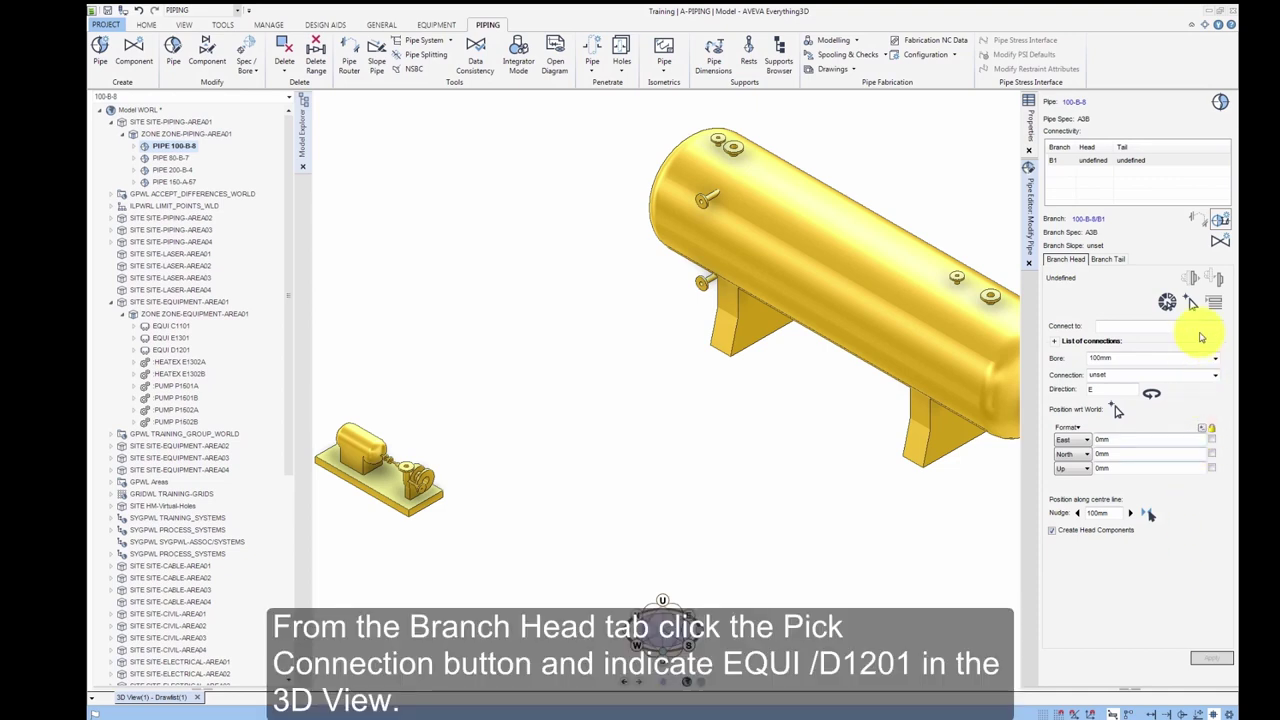
# Connect the branch head to nozzle N3 of D1201 without creating head components
pyautogui.click(1191, 303)
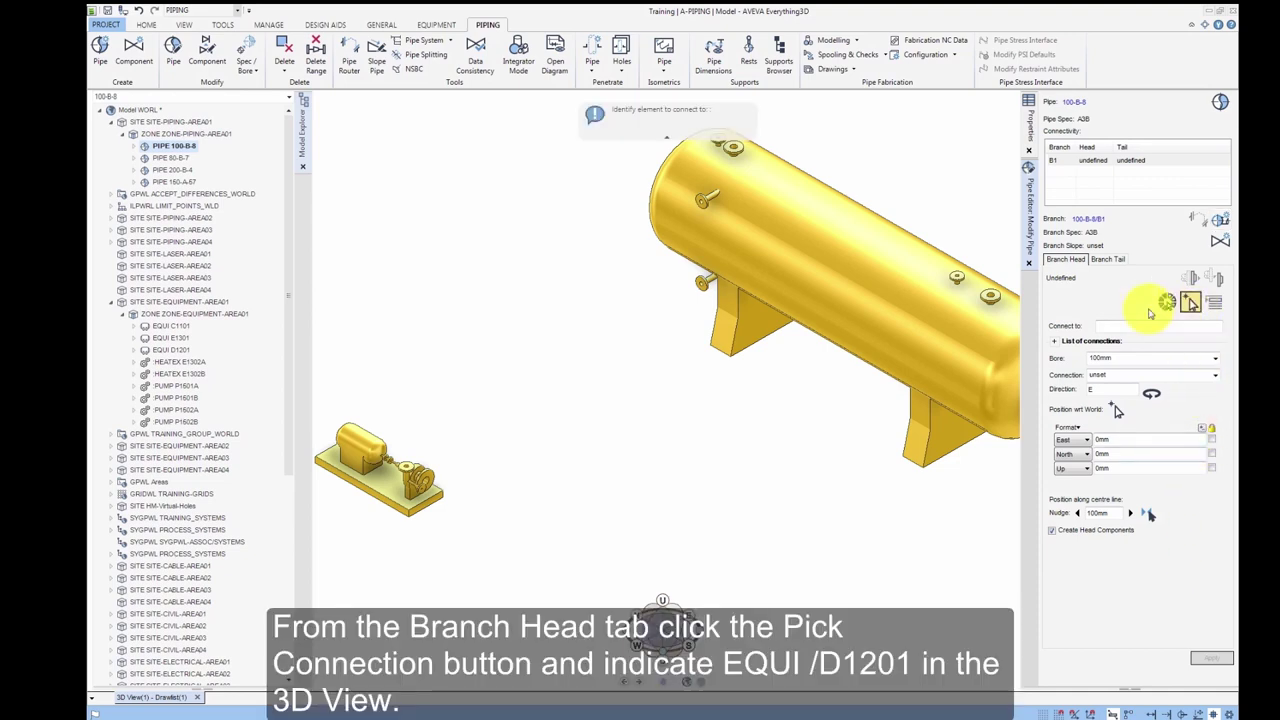
pyautogui.click(829, 306)
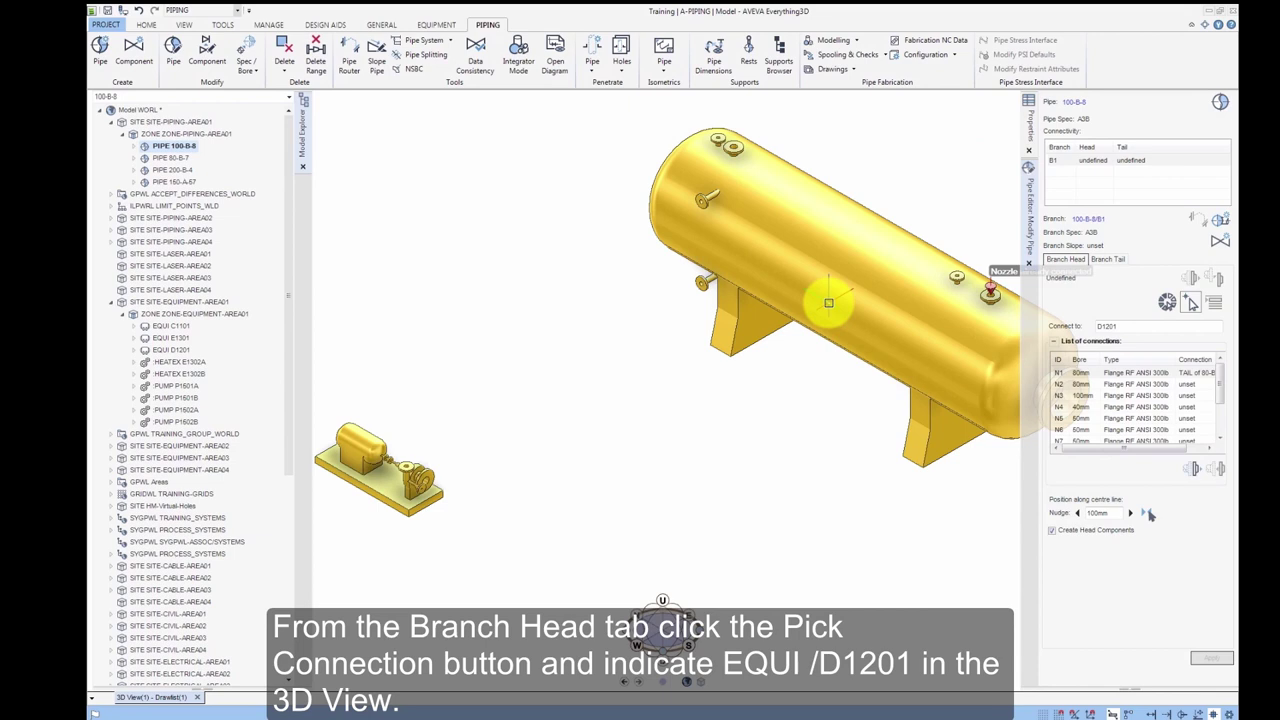
pyautogui.click(1062, 396)
pyautogui.click(1051, 531)
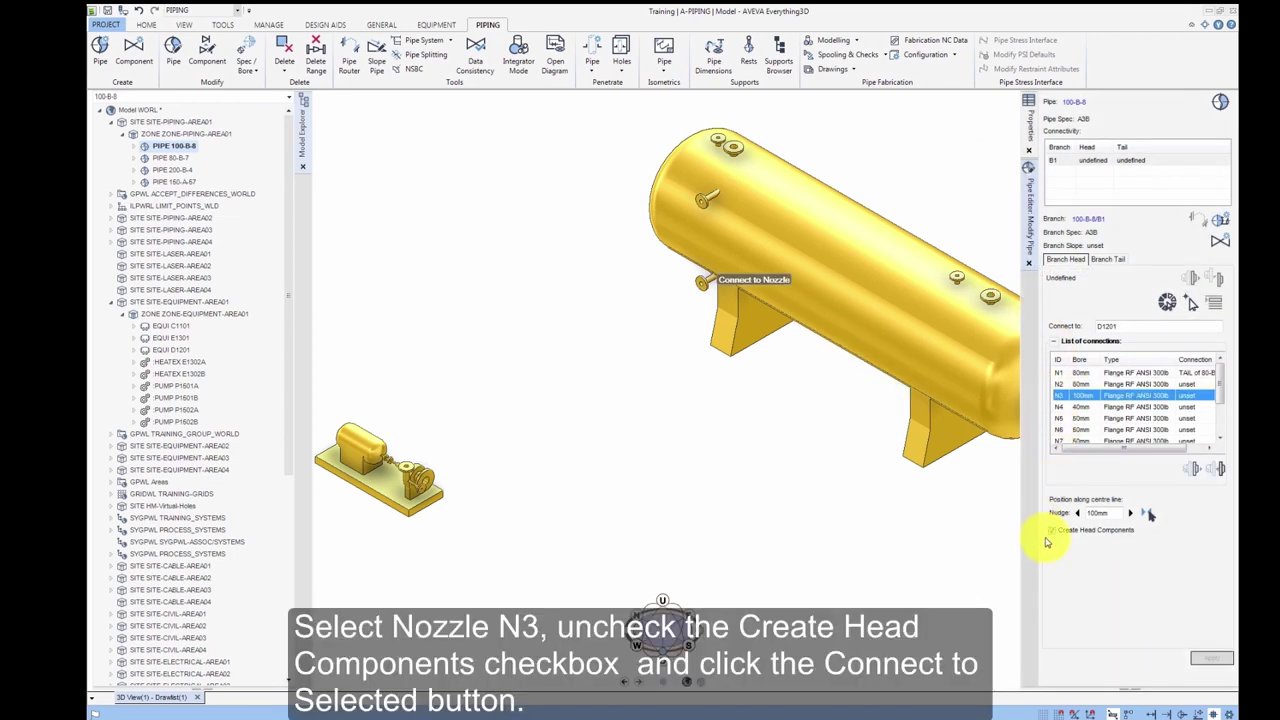
pyautogui.click(1217, 470)
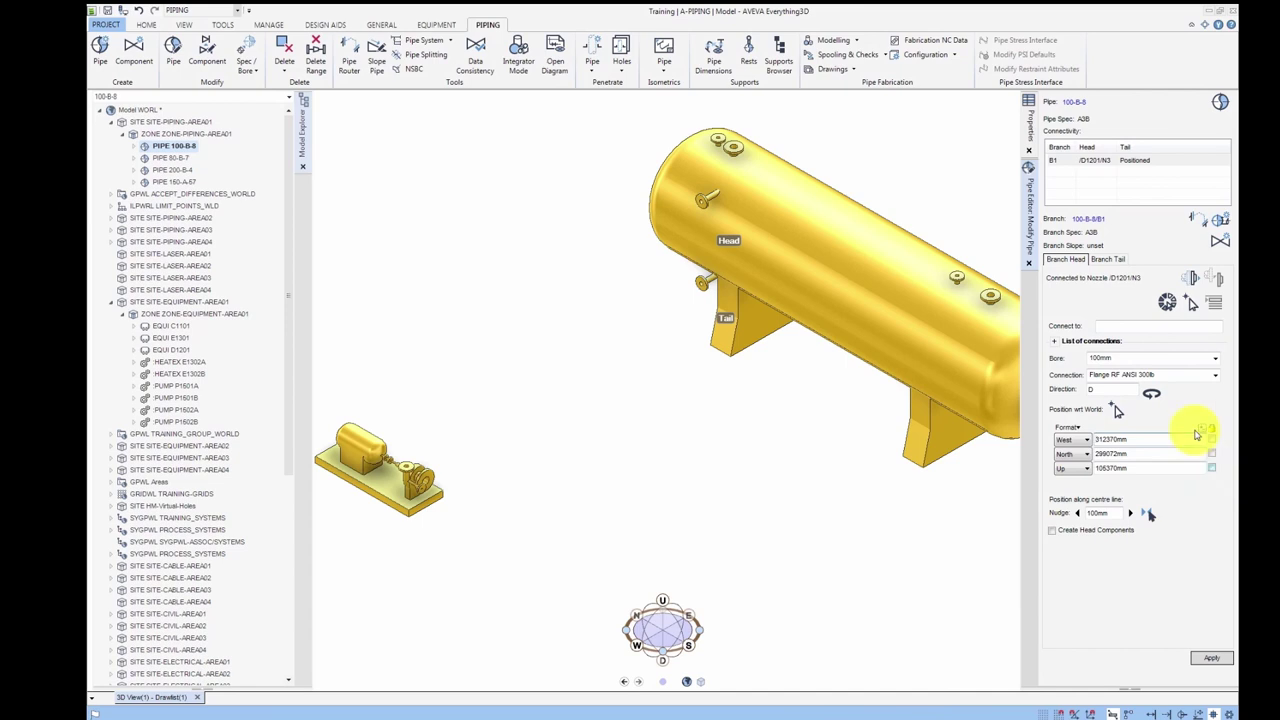
# Connect the branch tail to nozzle N1 of pump P1501A
pyautogui.click(1113, 259)
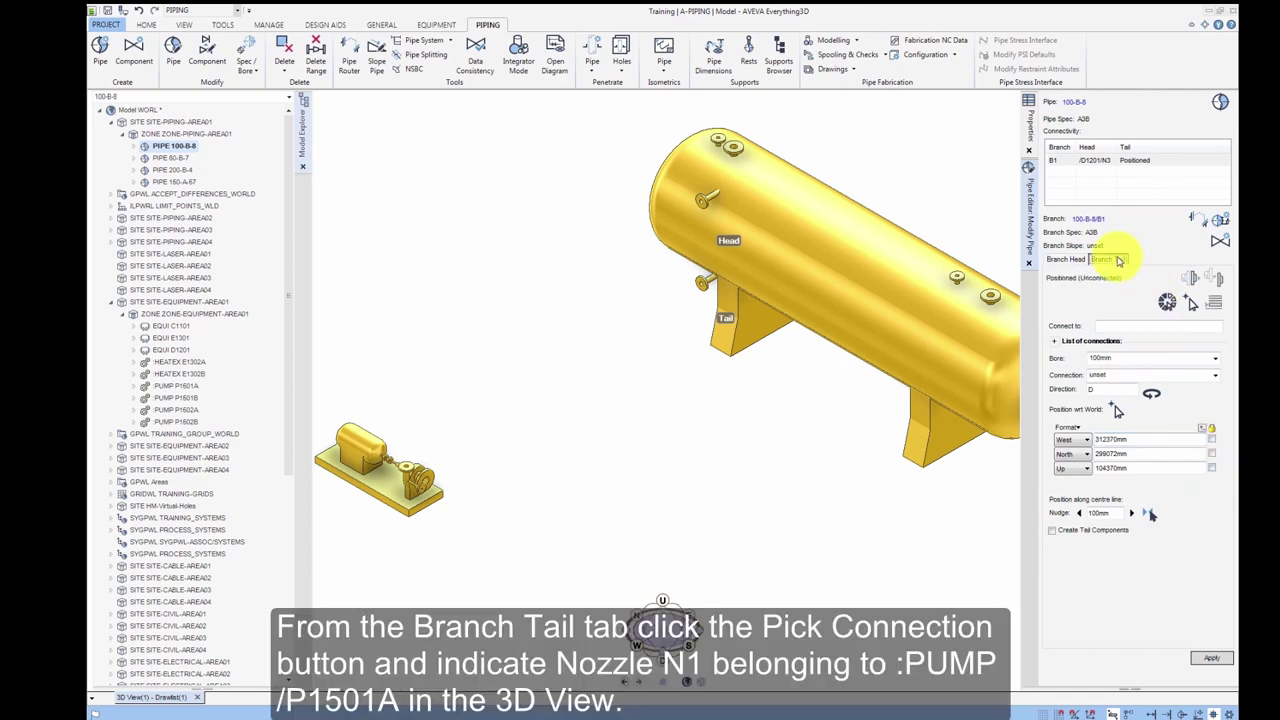
pyautogui.click(1192, 303)
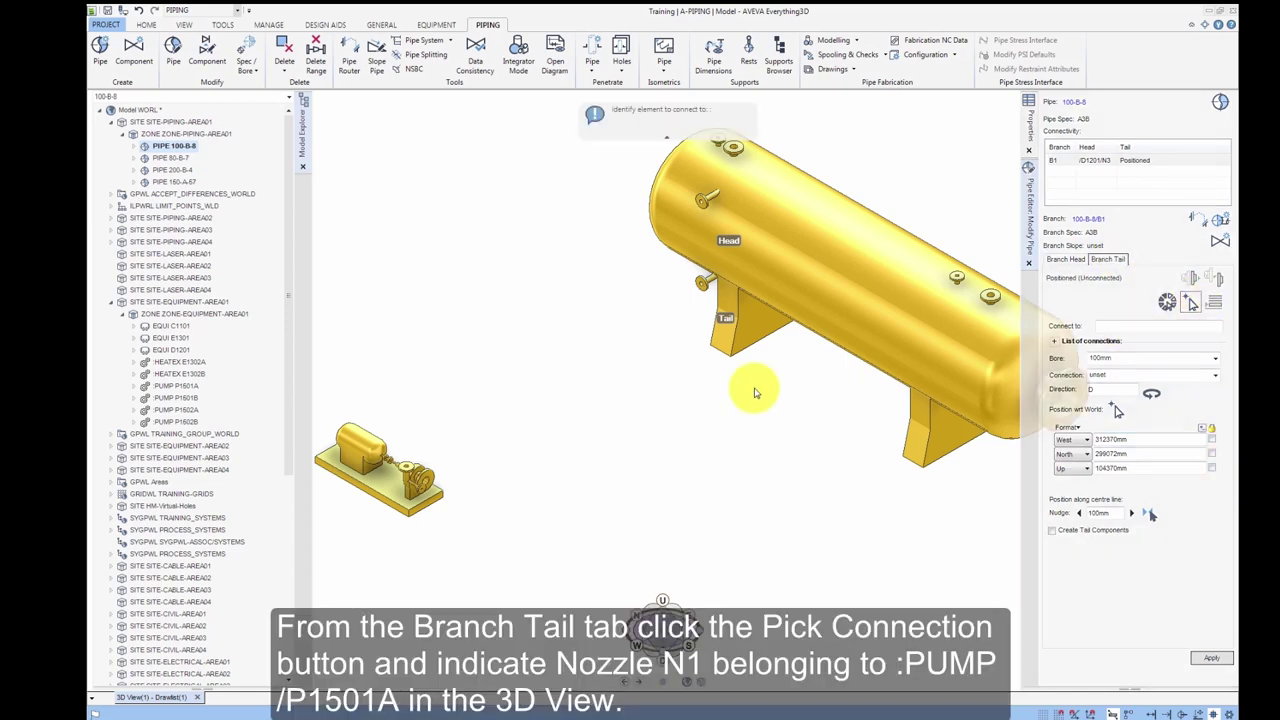
pyautogui.moveTo(430, 470); pyautogui.dragTo(675, 400, button='middle')
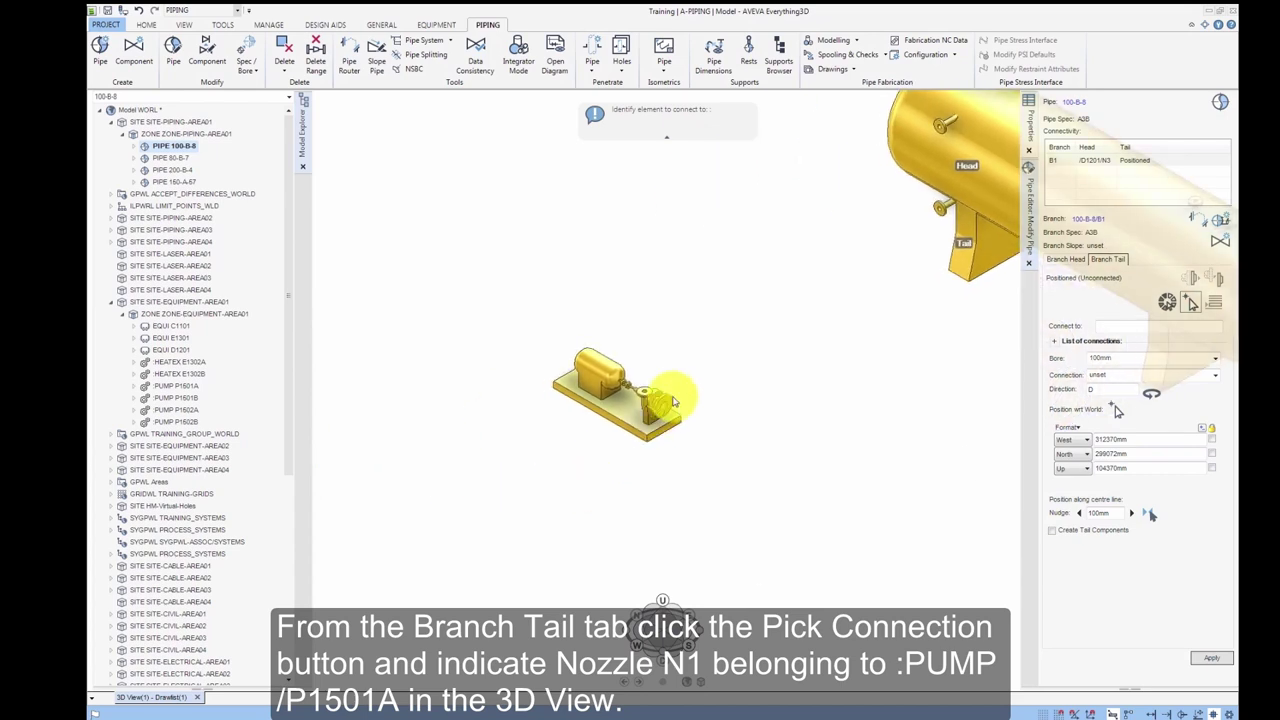
pyautogui.scroll(3, 675, 400)
pyautogui.click(688, 387)
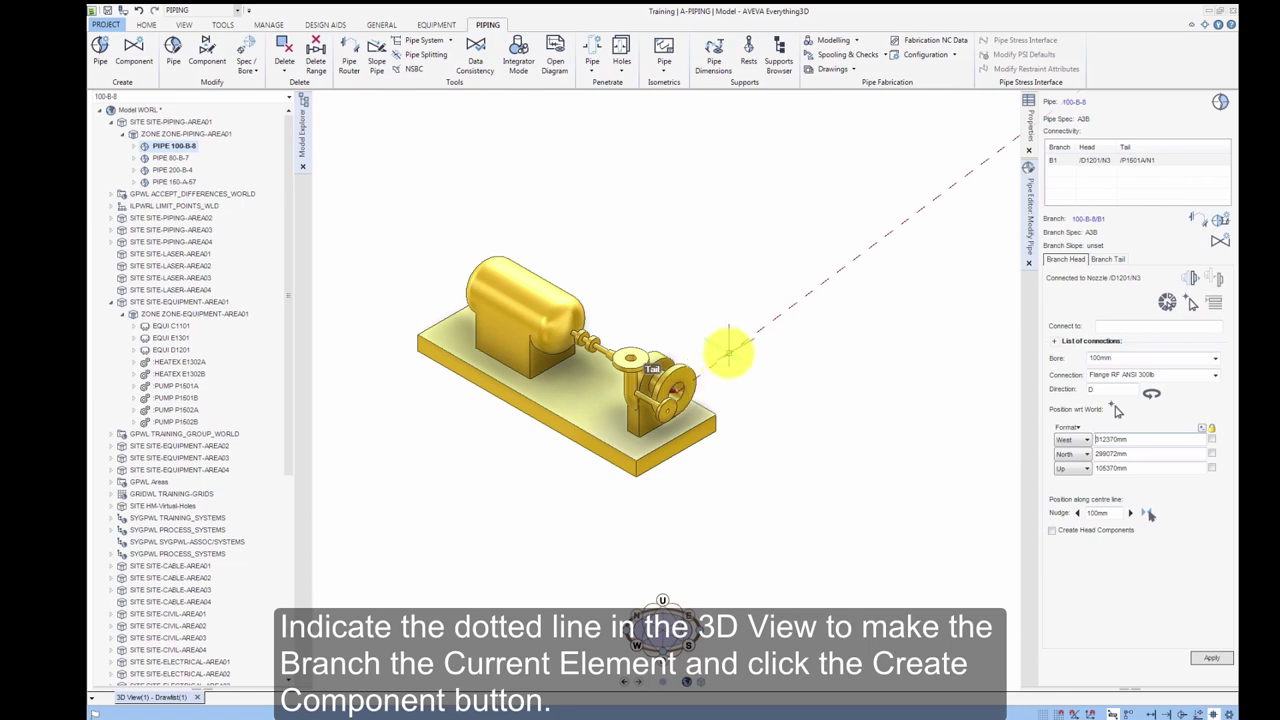
# Select branch 100-B-8/B1 and open Create Component, discarding unsaved form data
pyautogui.click(728, 350)
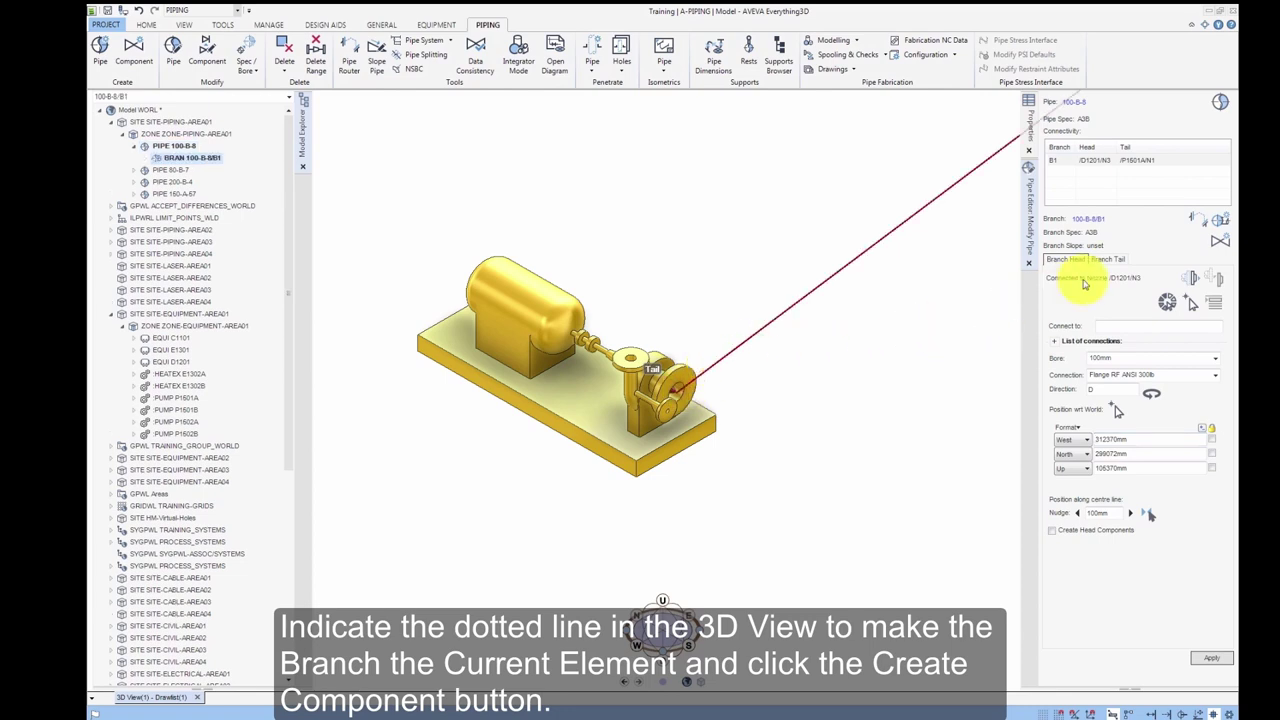
pyautogui.click(1219, 242)
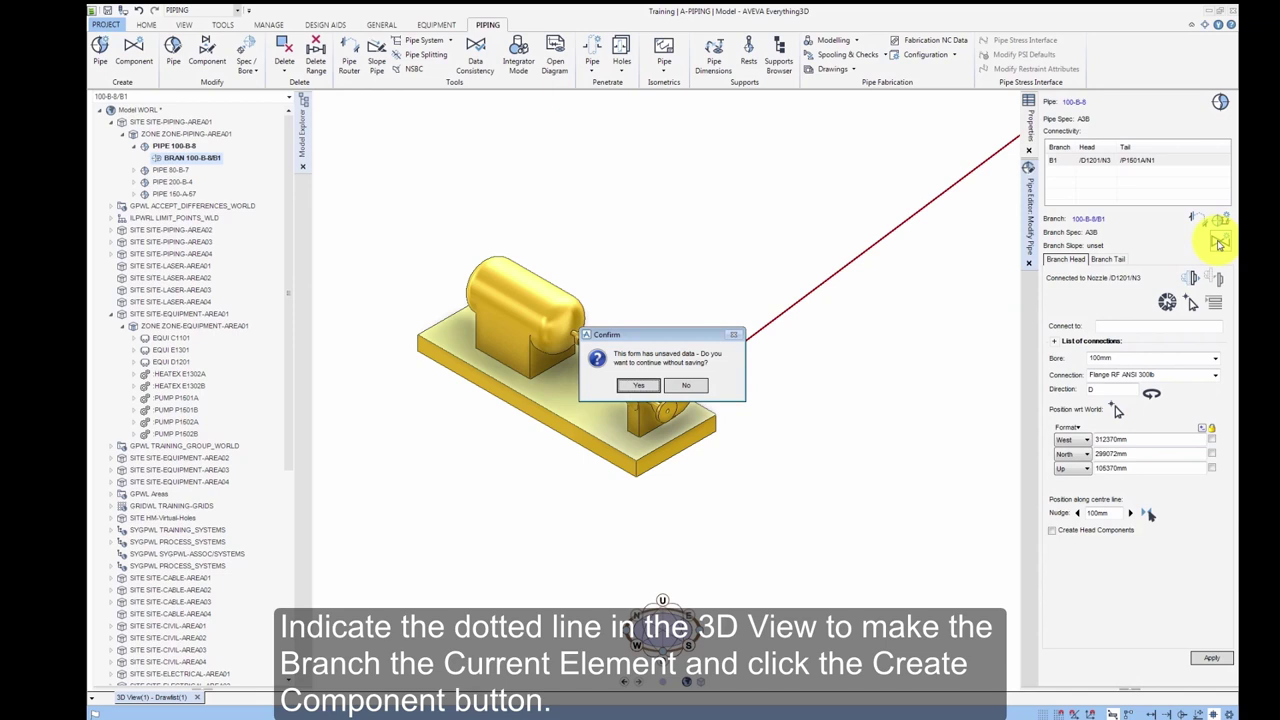
pyautogui.click(638, 386)
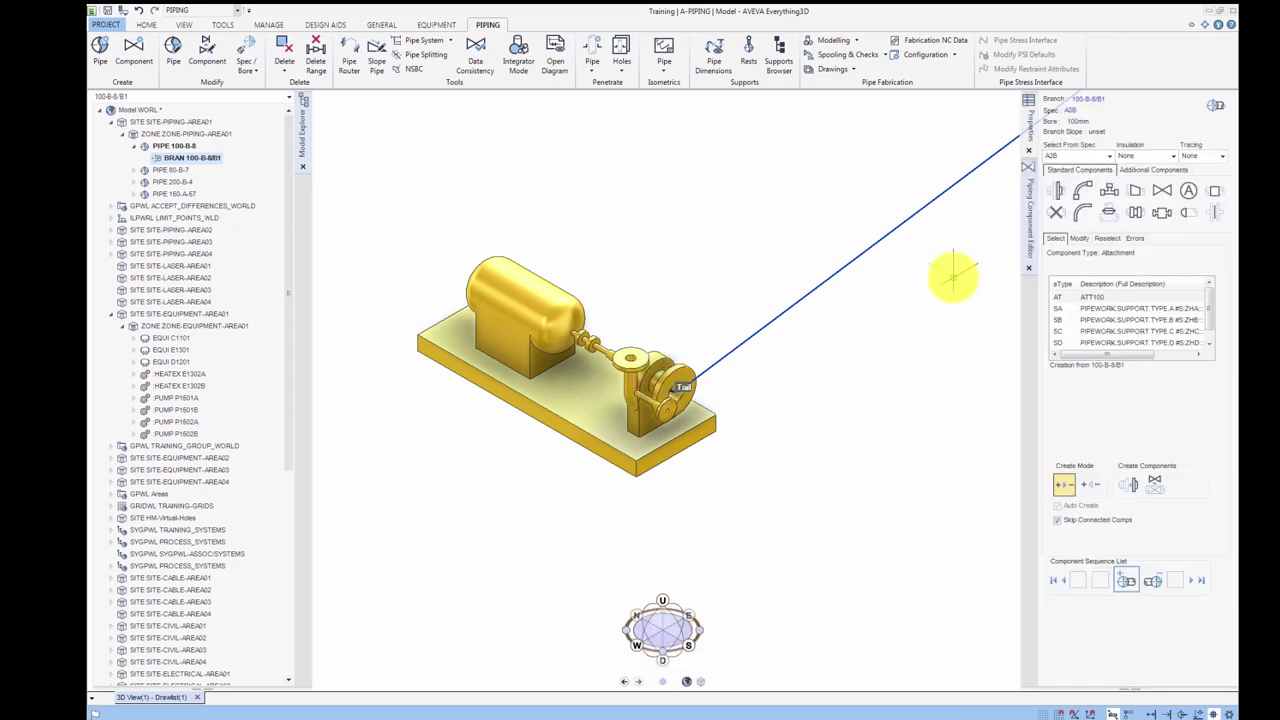
# Add an FSO flange and gasket against flow at the pump nozzle, then return to branch level
pyautogui.click(1055, 191)
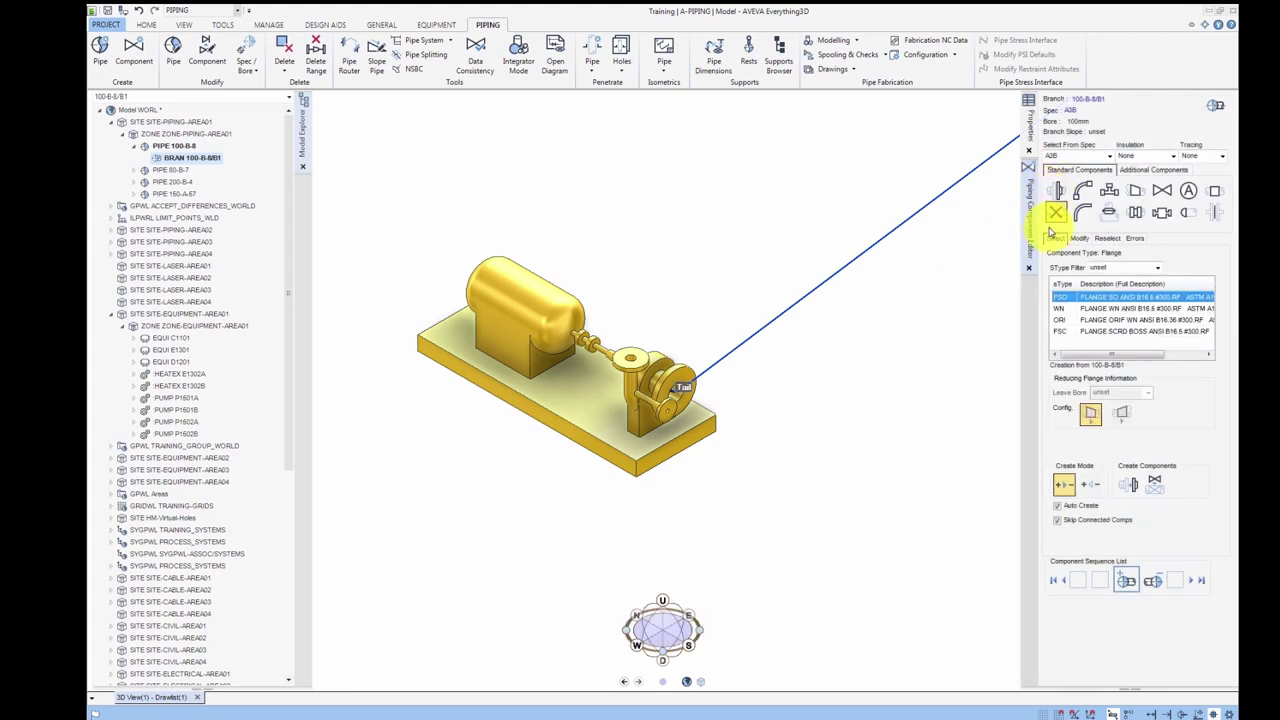
pyautogui.click(1087, 484)
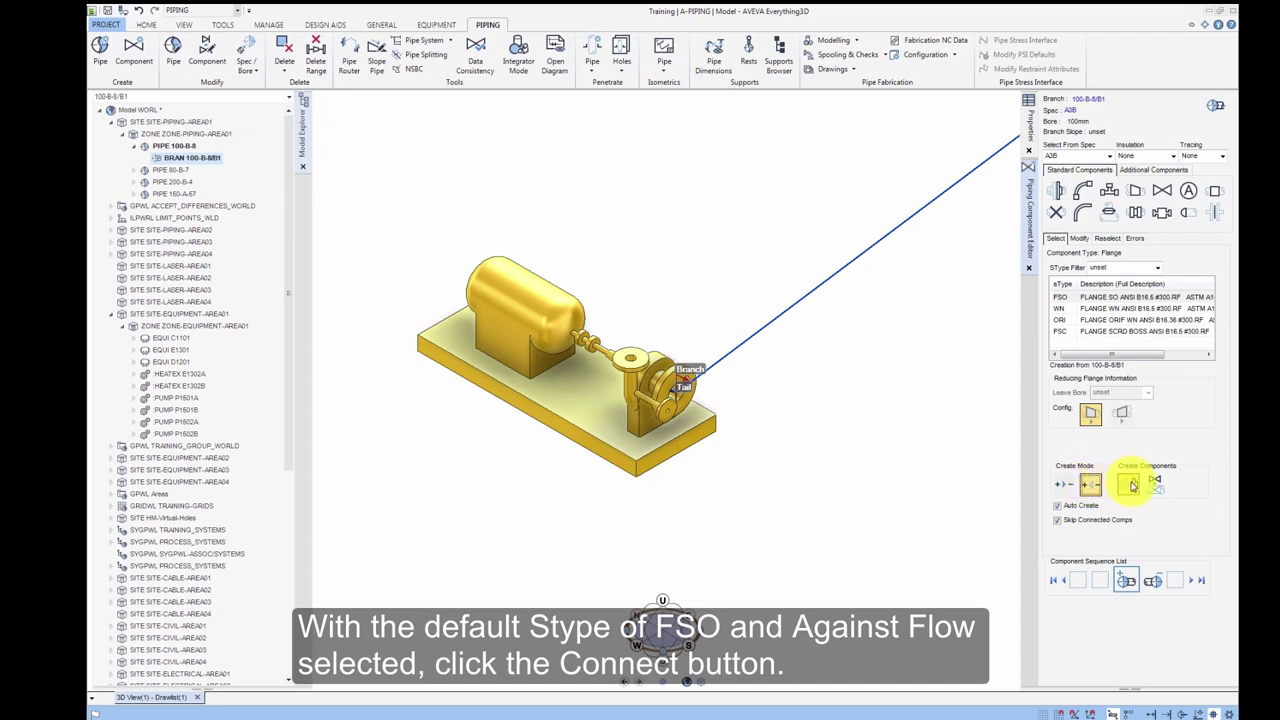
pyautogui.click(1130, 485)
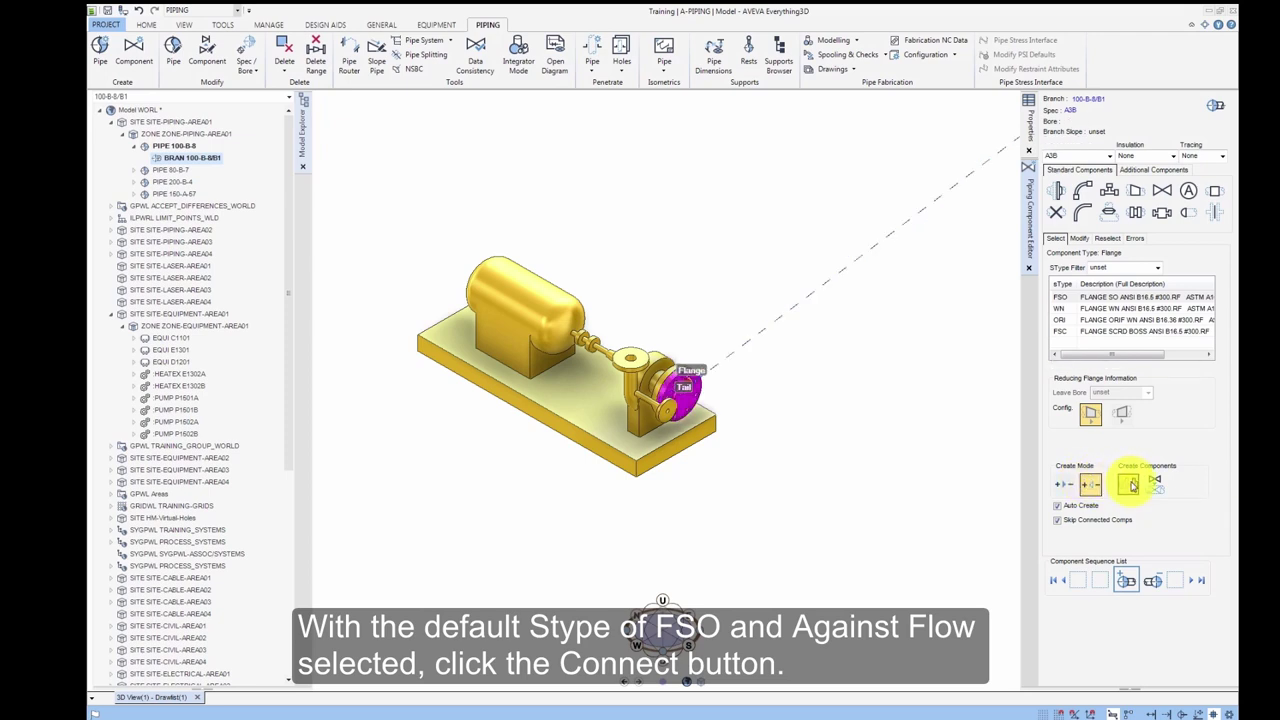
pyautogui.click(1100, 580)
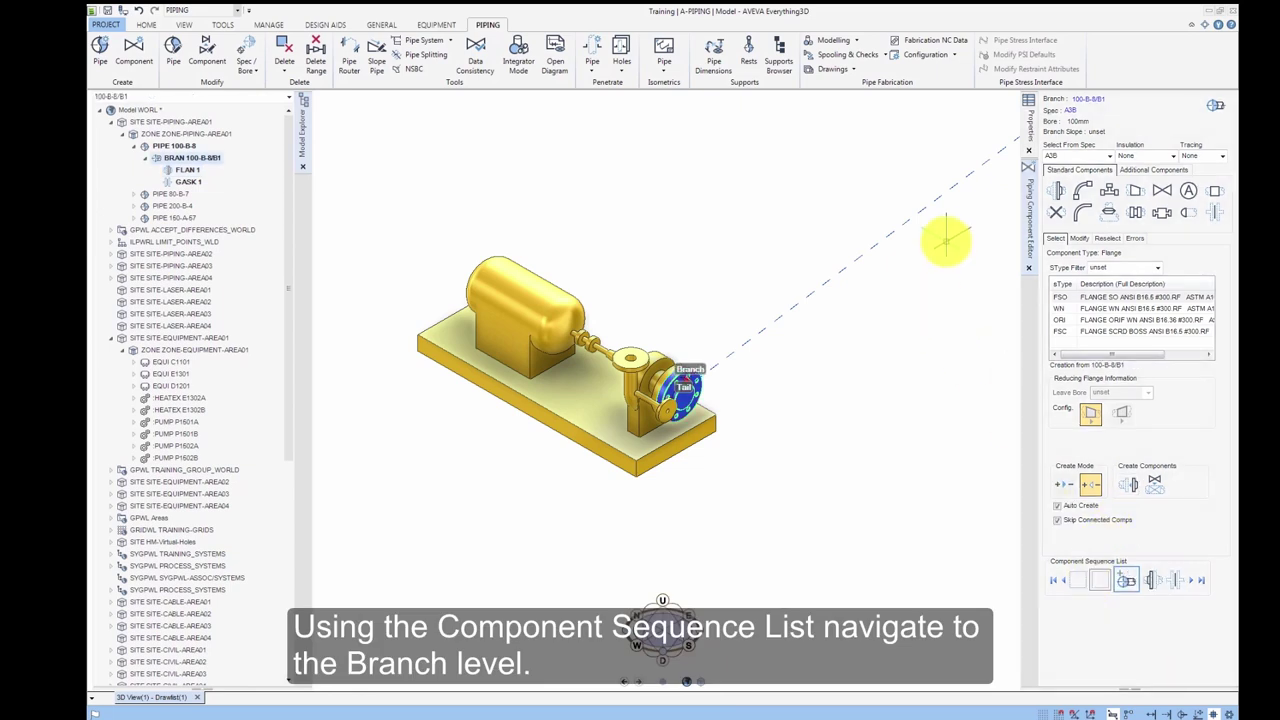
pyautogui.scroll(-5, 945, 240)
pyautogui.moveTo(958, 205); pyautogui.dragTo(909, 306, button='middle')
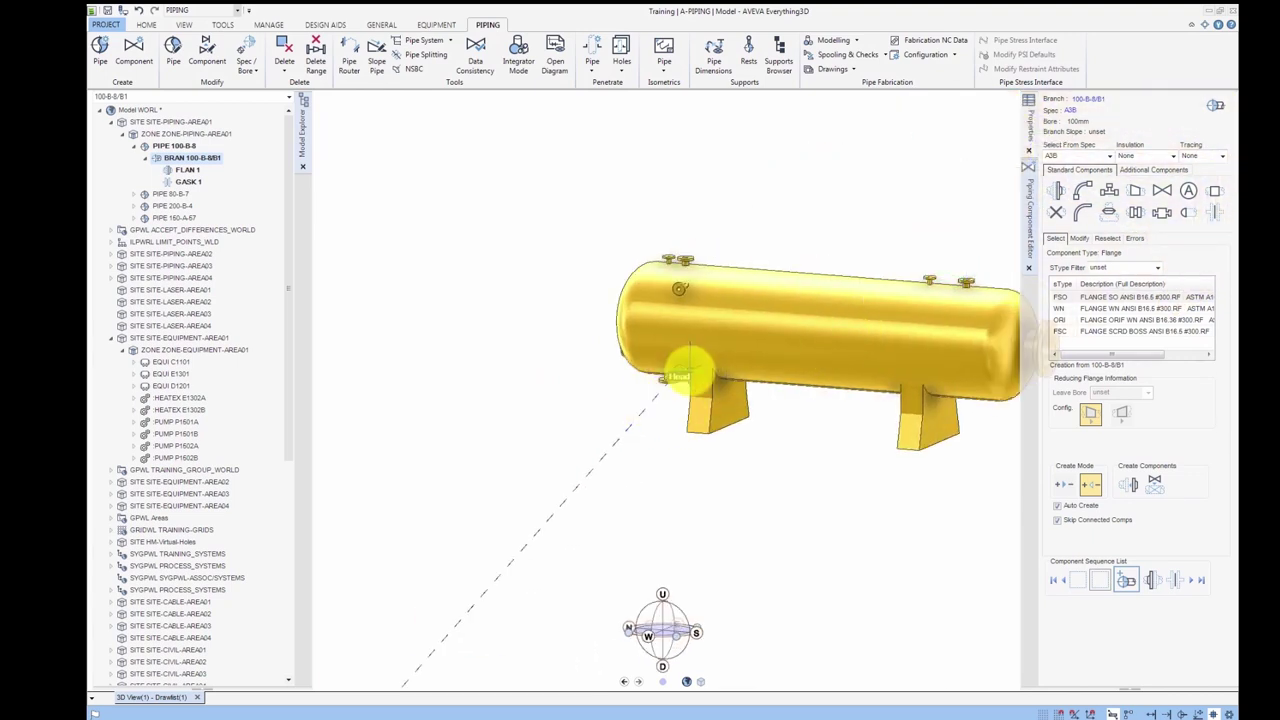
# Add FSO flange FLAN 2 and gasket GASK 2 with flow at vessel nozzle N3
pyautogui.scroll(5, 672, 385)
pyautogui.click(1063, 484)
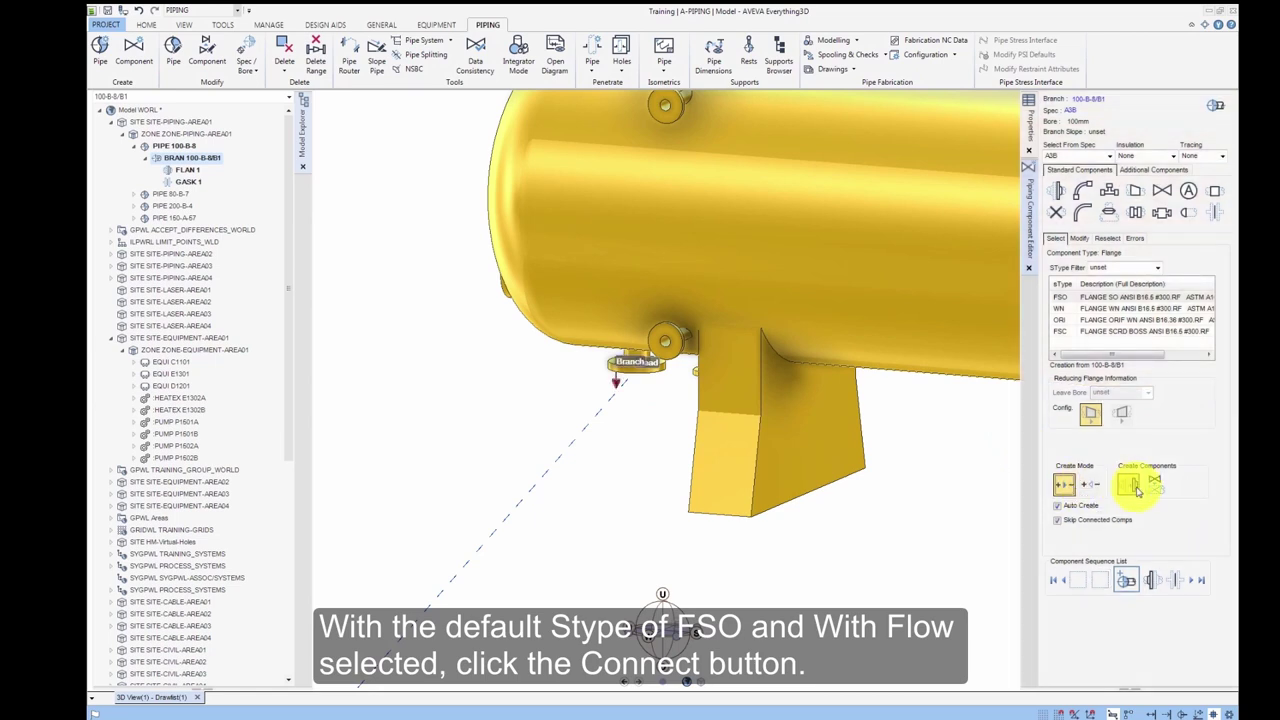
pyautogui.click(1128, 486)
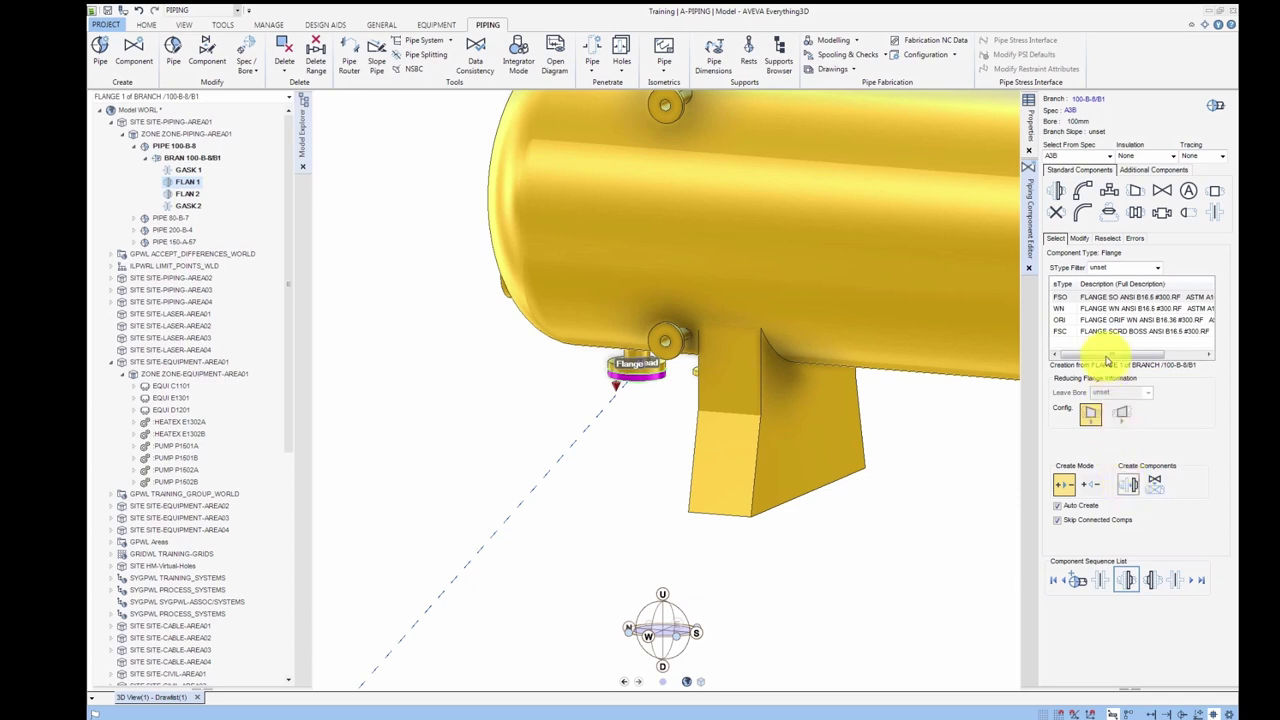
pyautogui.click(1085, 194)
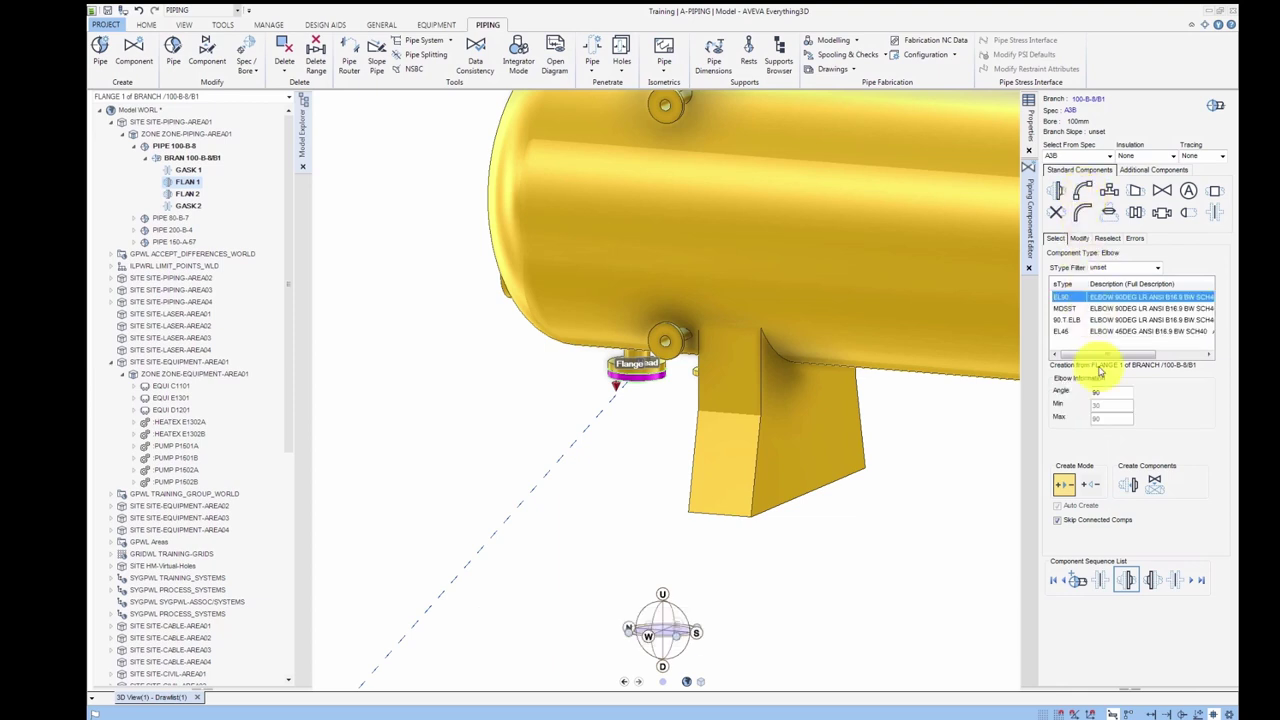
# Connect an EL90 elbow, ELBO 1, after the head flange, dismissing the connection error
pyautogui.click(1130, 485)
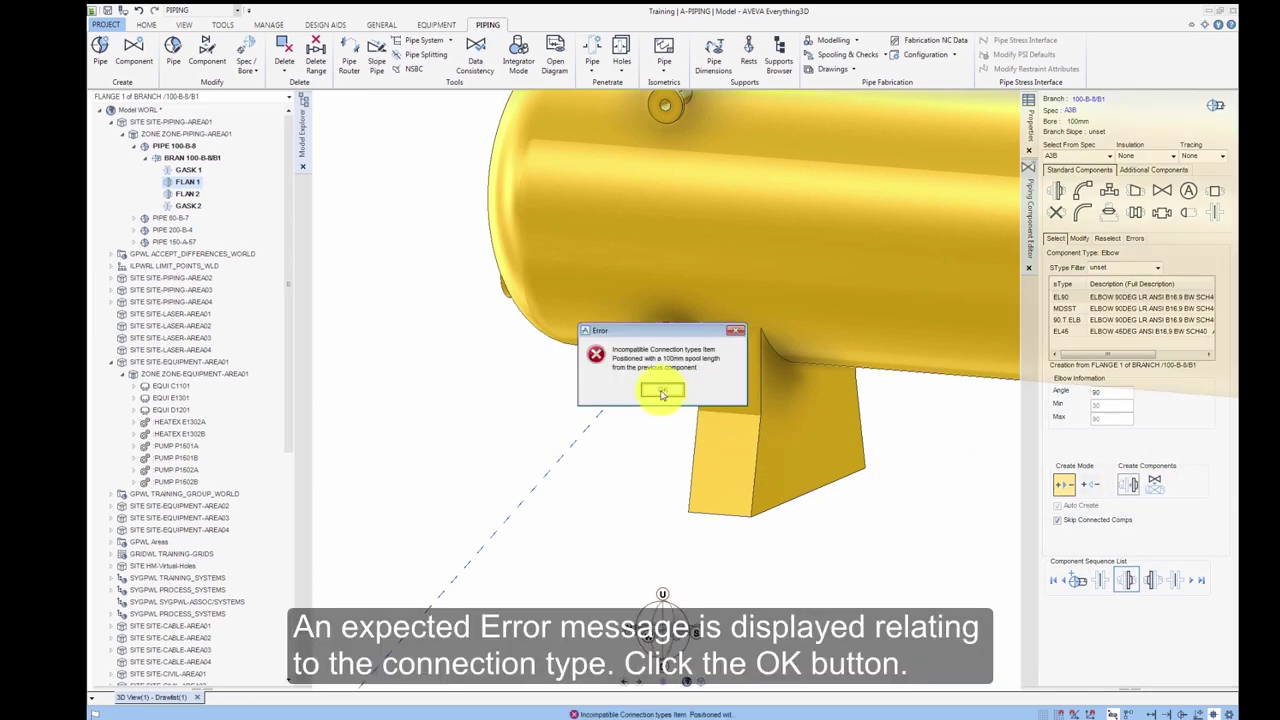
pyautogui.click(661, 391)
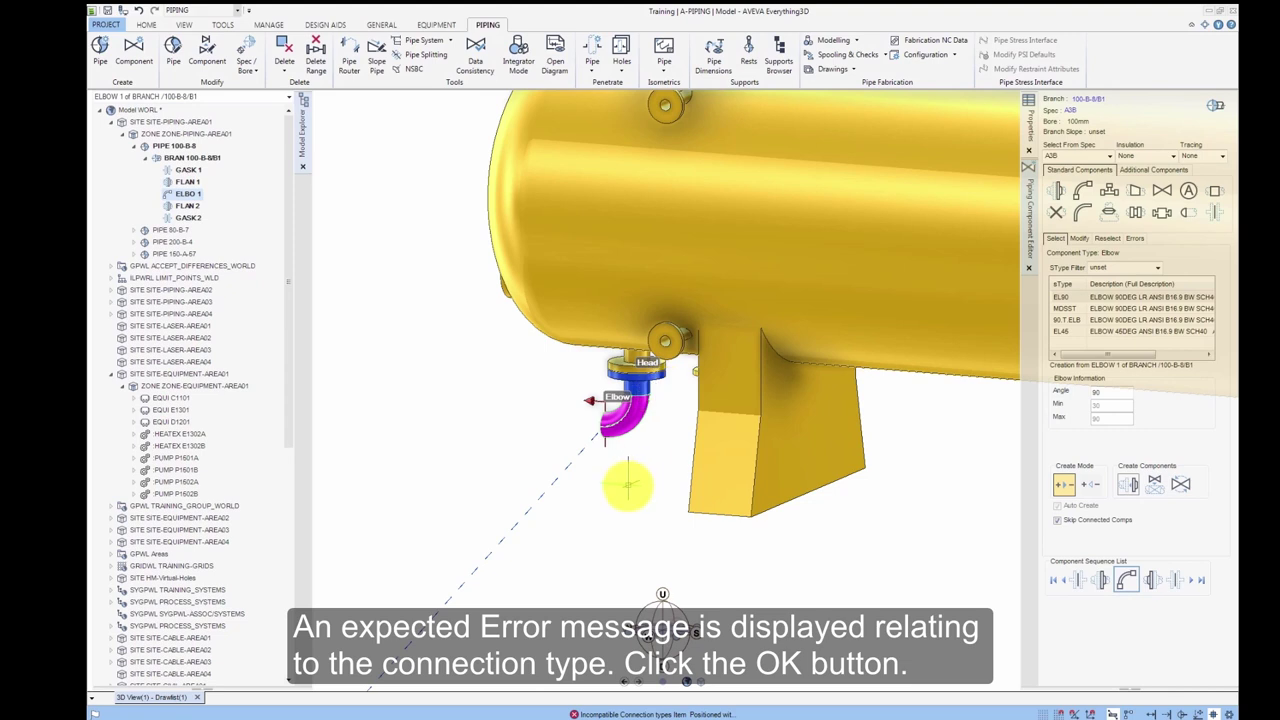
pyautogui.scroll(-3, 551, 560)
pyautogui.scroll(5, 465, 613)
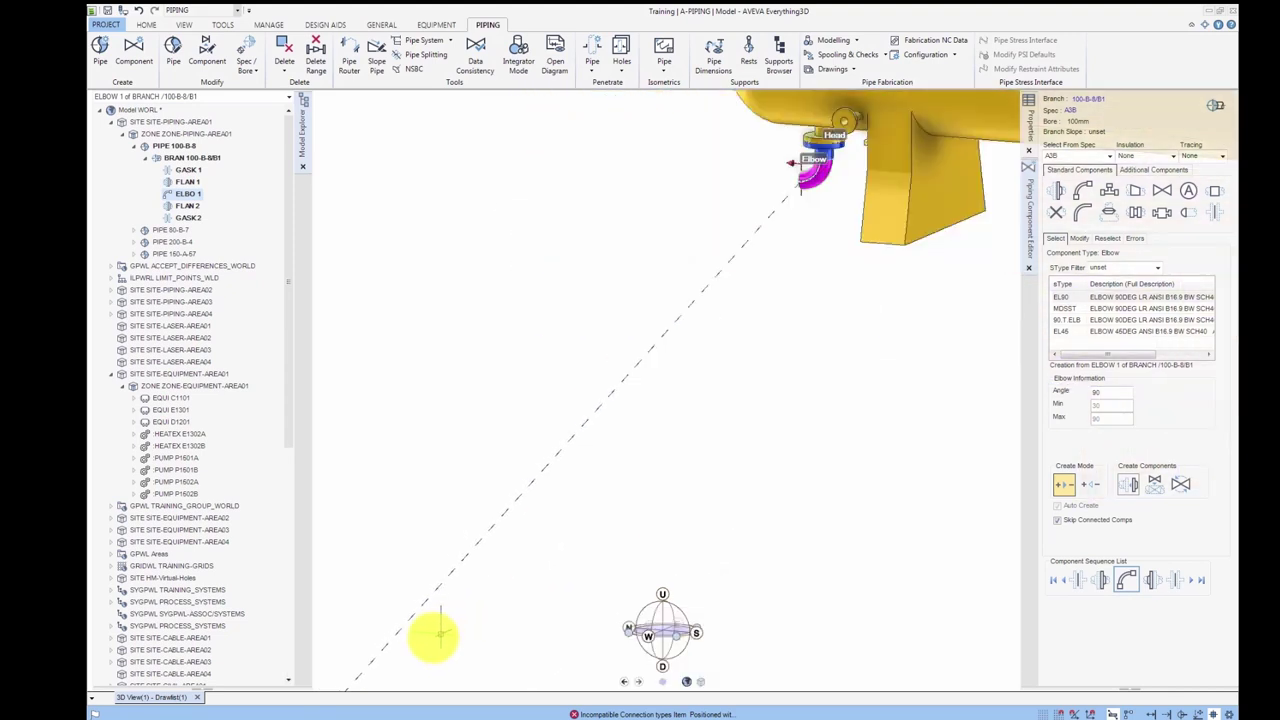
pyautogui.scroll(4, 470, 620)
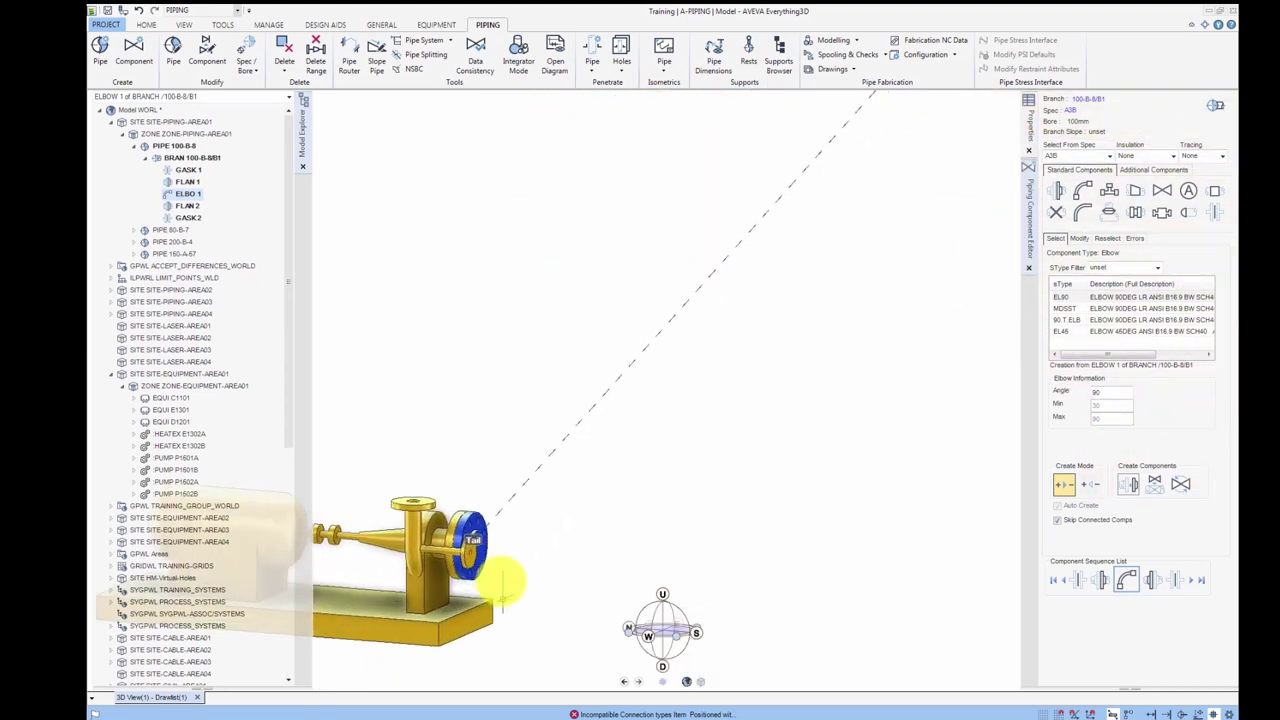
pyautogui.moveTo(402, 575); pyautogui.dragTo(378, 628, button='middle')
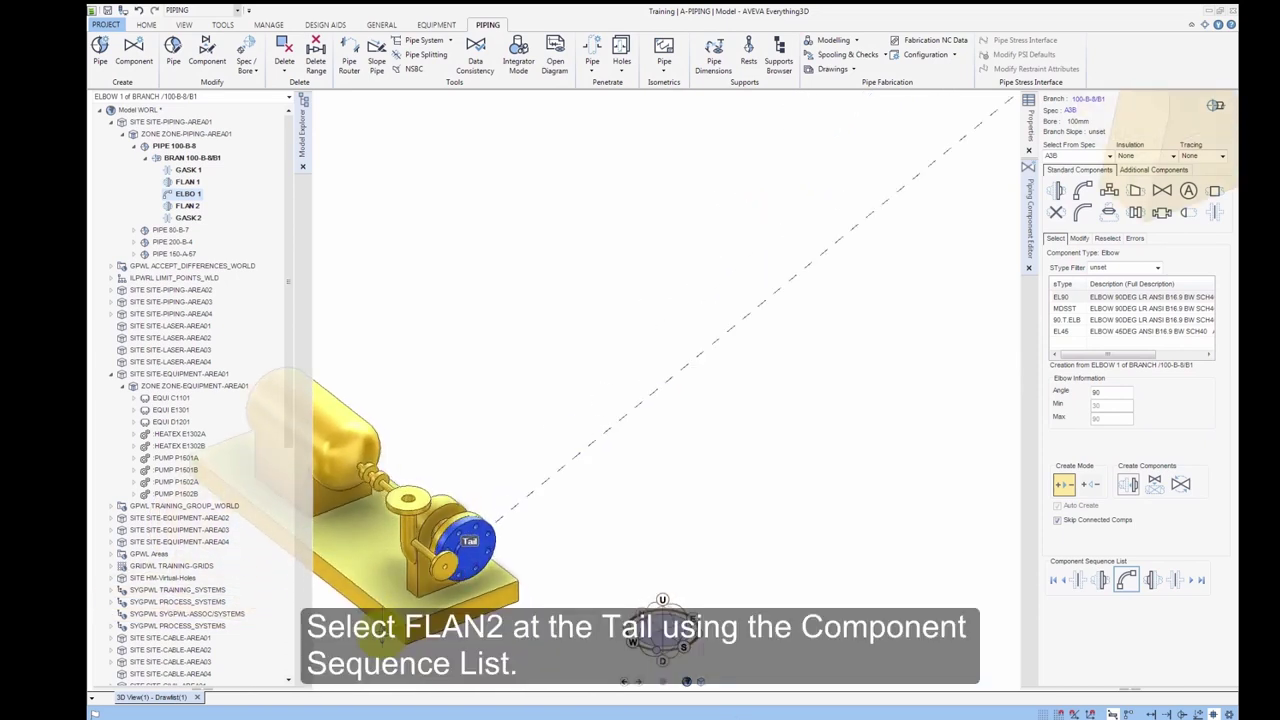
# Add EL90 elbow ELBO 2 against flow next to FLAN 2, dismissing the error
pyautogui.click(1151, 582)
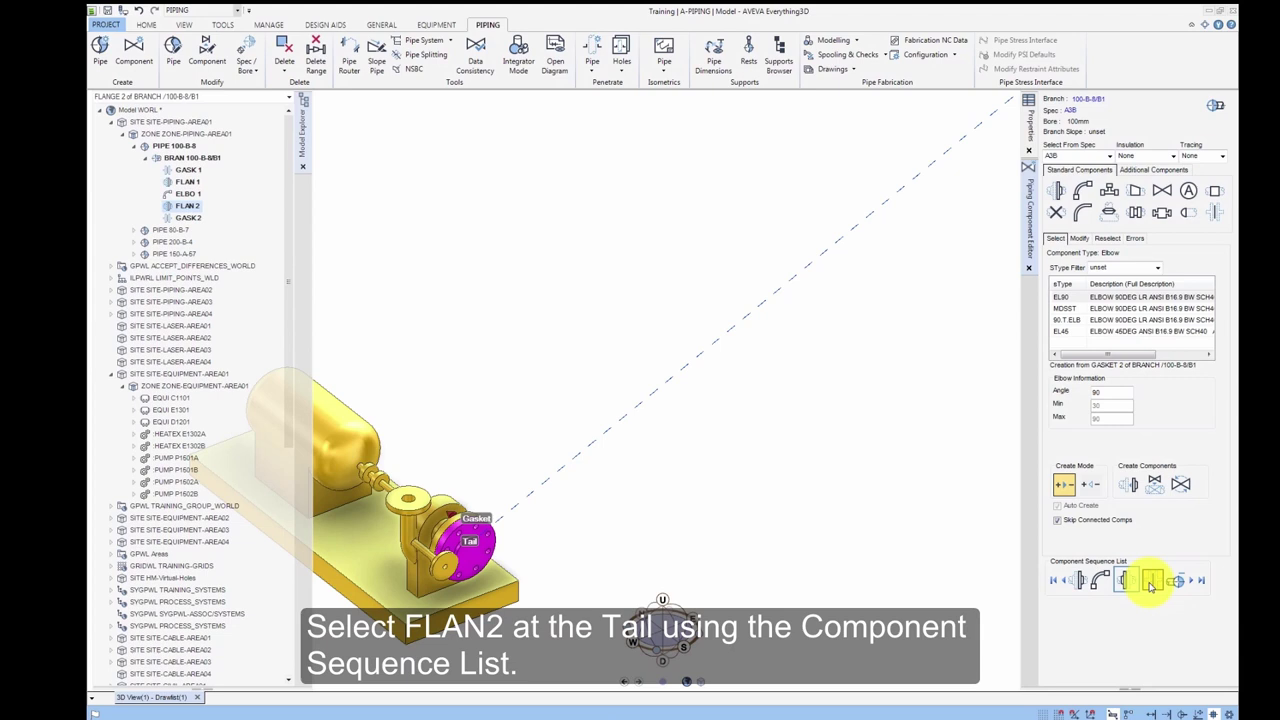
pyautogui.click(1091, 487)
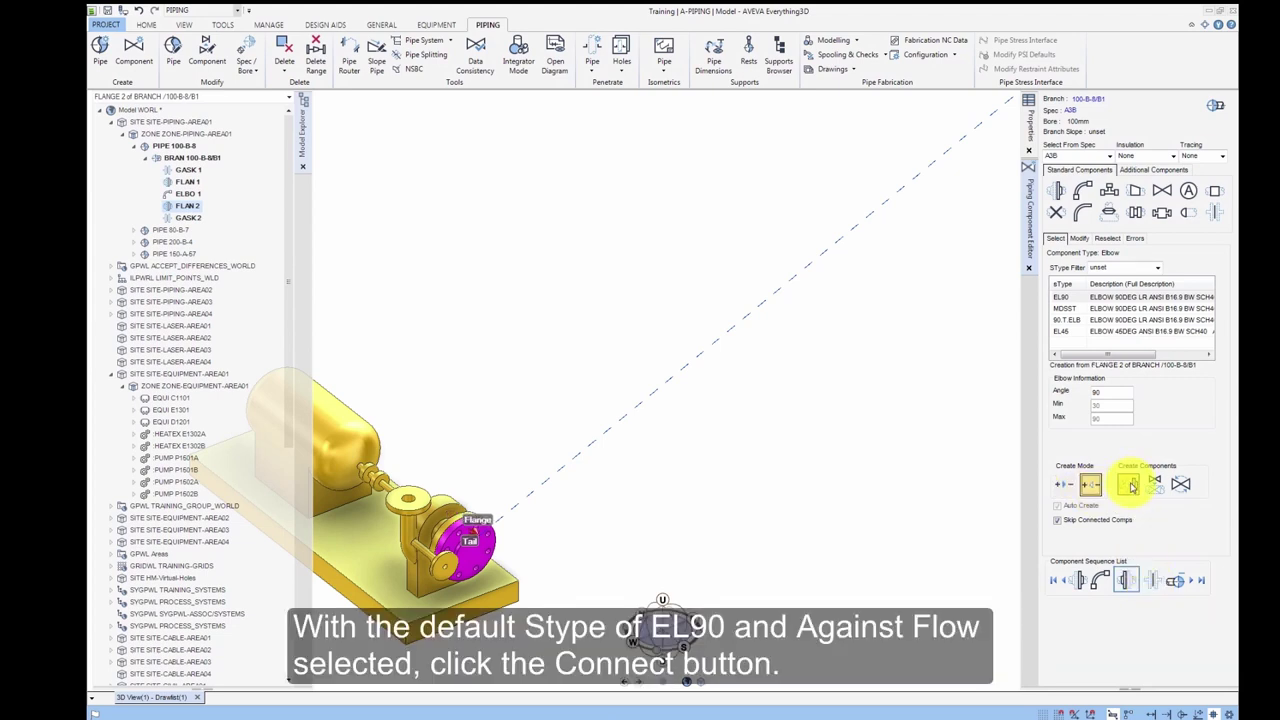
pyautogui.click(1131, 487)
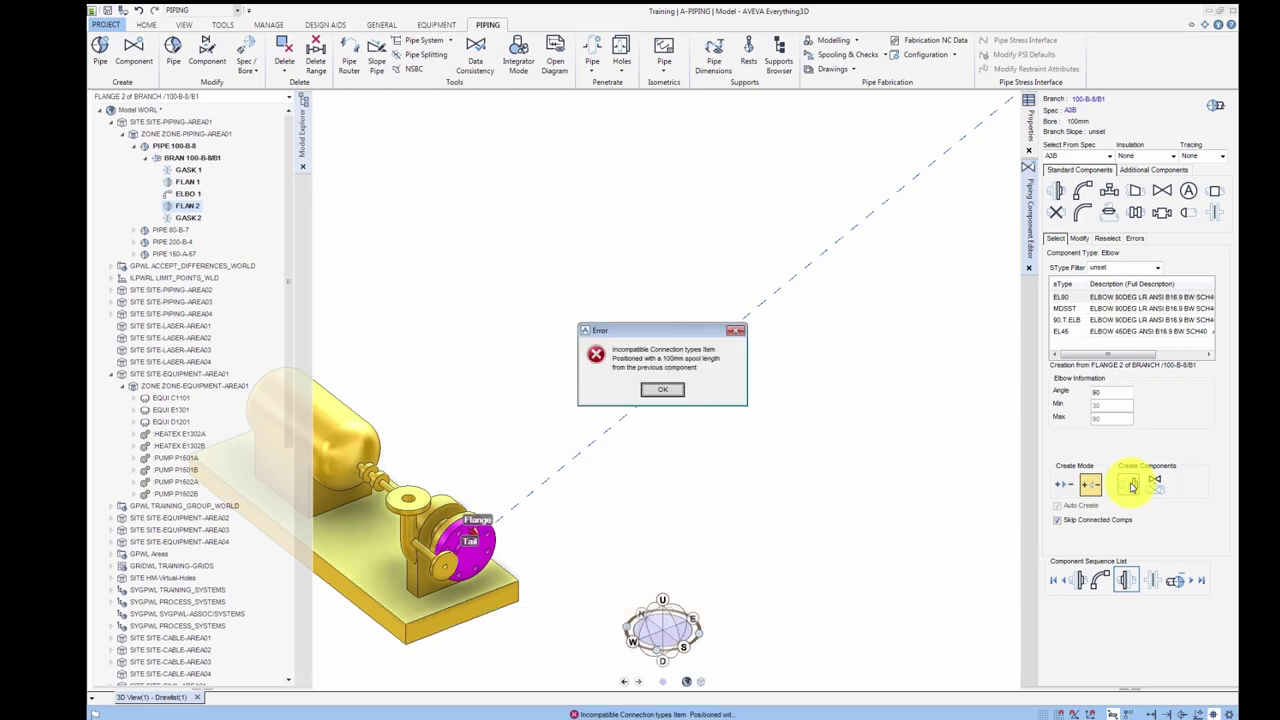
pyautogui.click(661, 392)
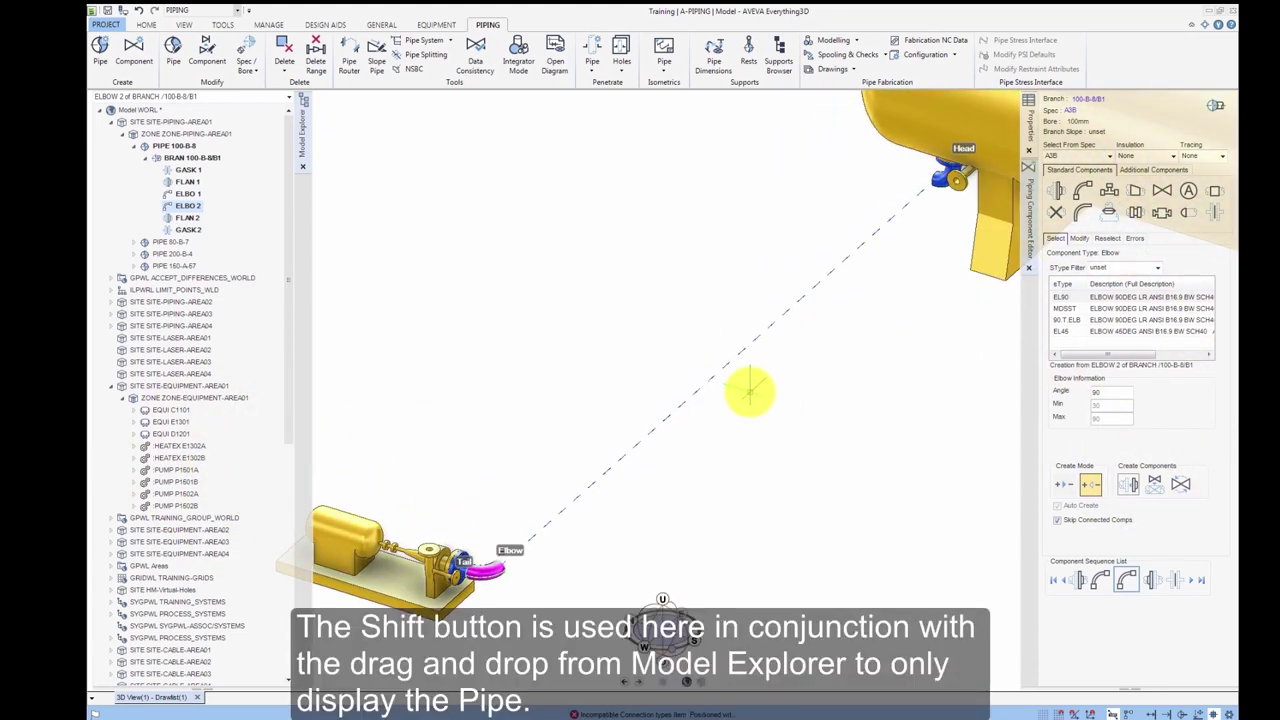
# Show only pipe 100-B-8 in the view and select the tail elbow
pyautogui.keyDown('shift'); pyautogui.moveTo(176, 146); pyautogui.dragTo(688, 366); pyautogui.keyUp('shift')
pyautogui.scroll(2, 700, 398)
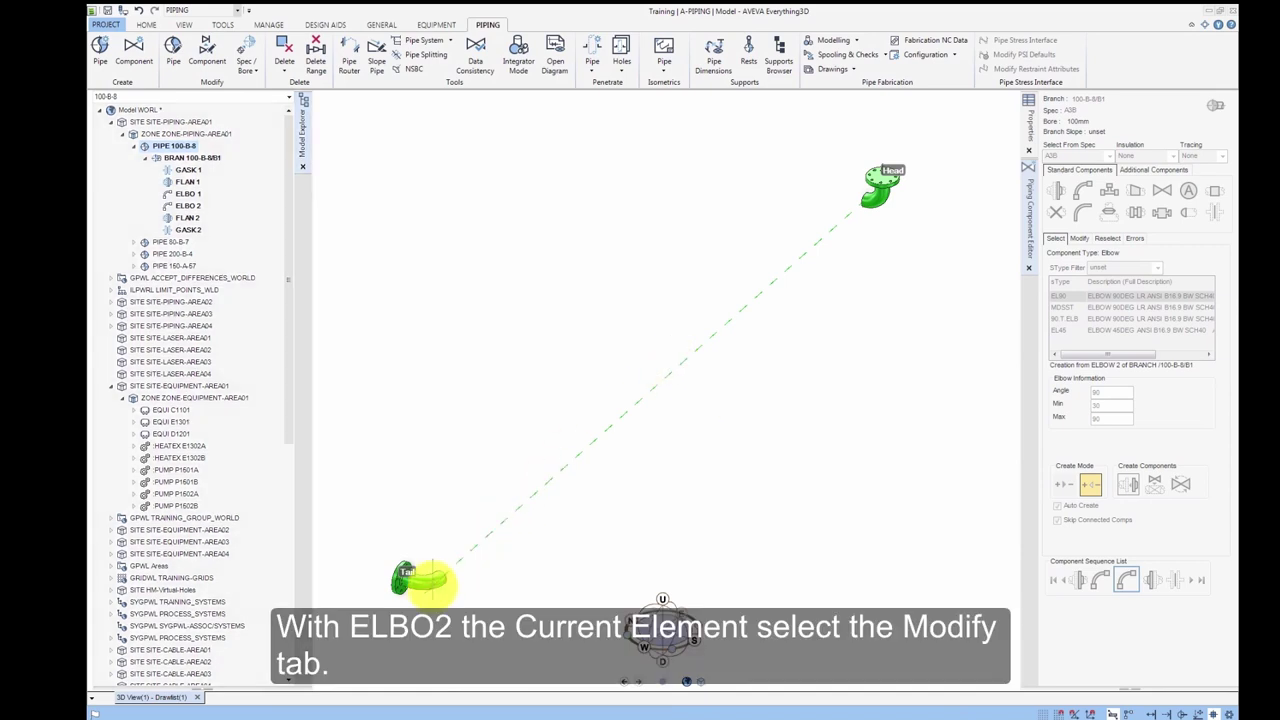
pyautogui.click(424, 580)
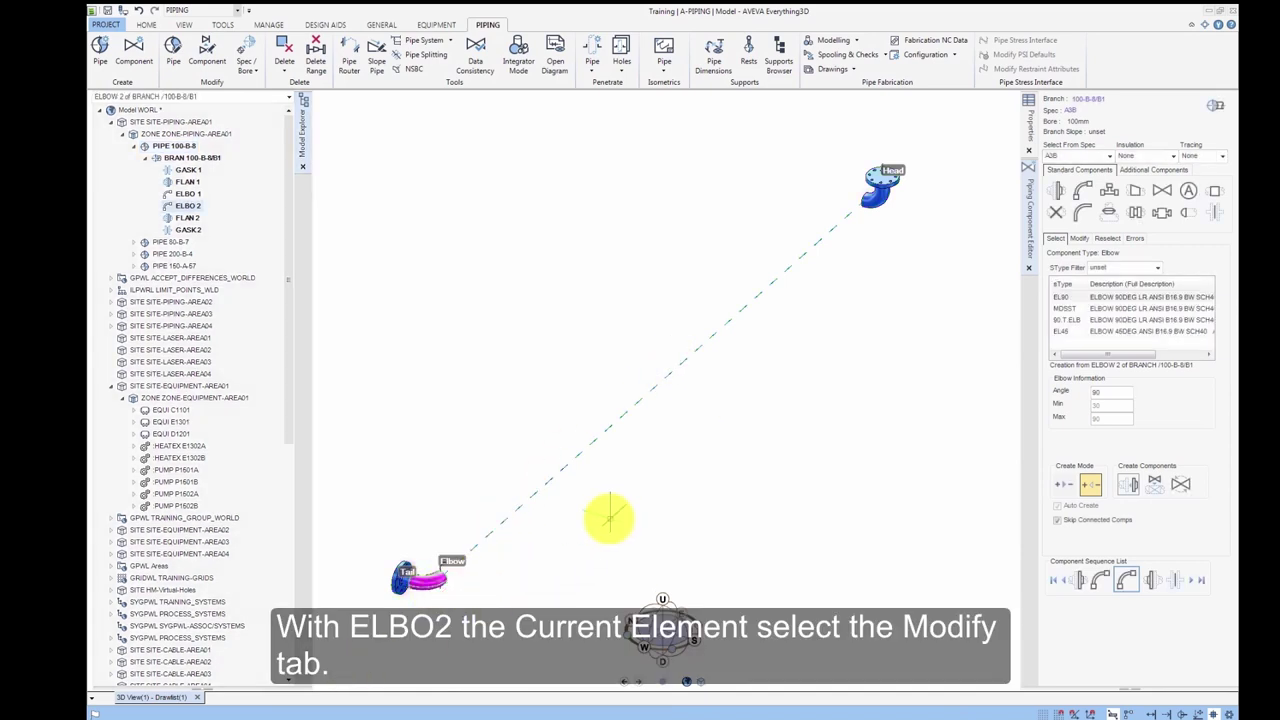
# Move ELBO 2 500mm backwards along the branch and direct it West
pyautogui.click(1081, 238)
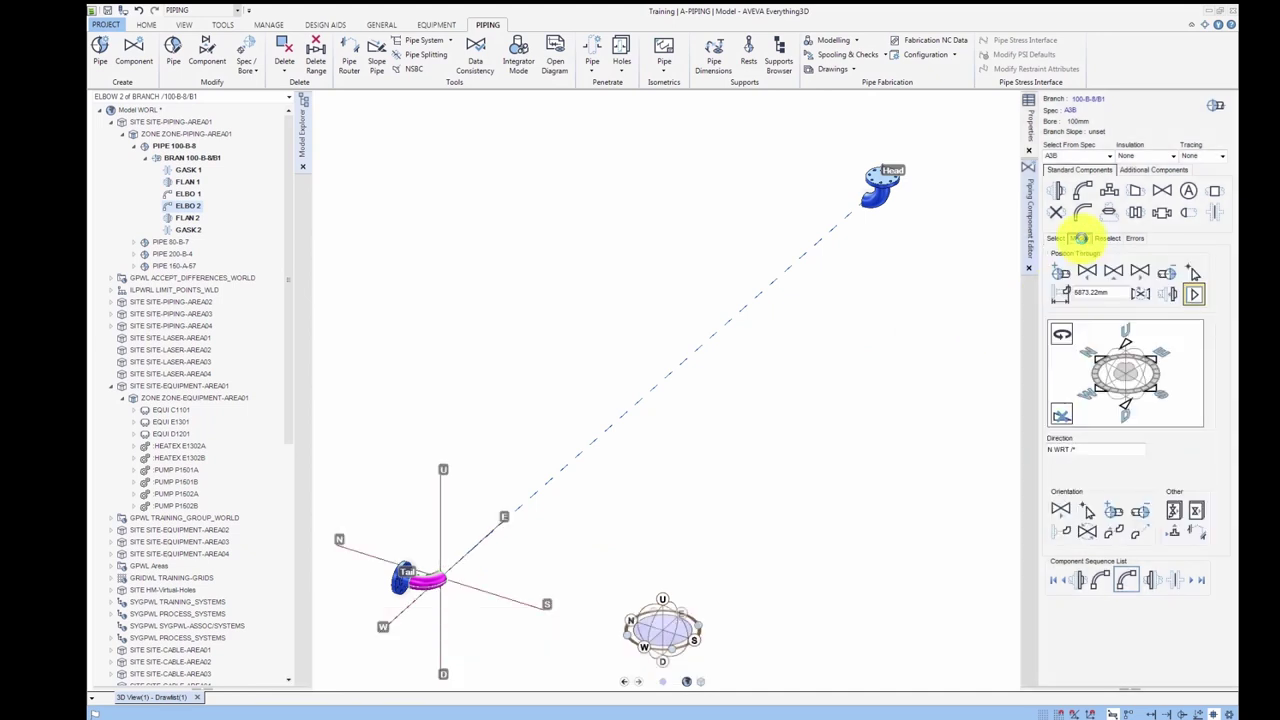
pyautogui.click(1193, 295)
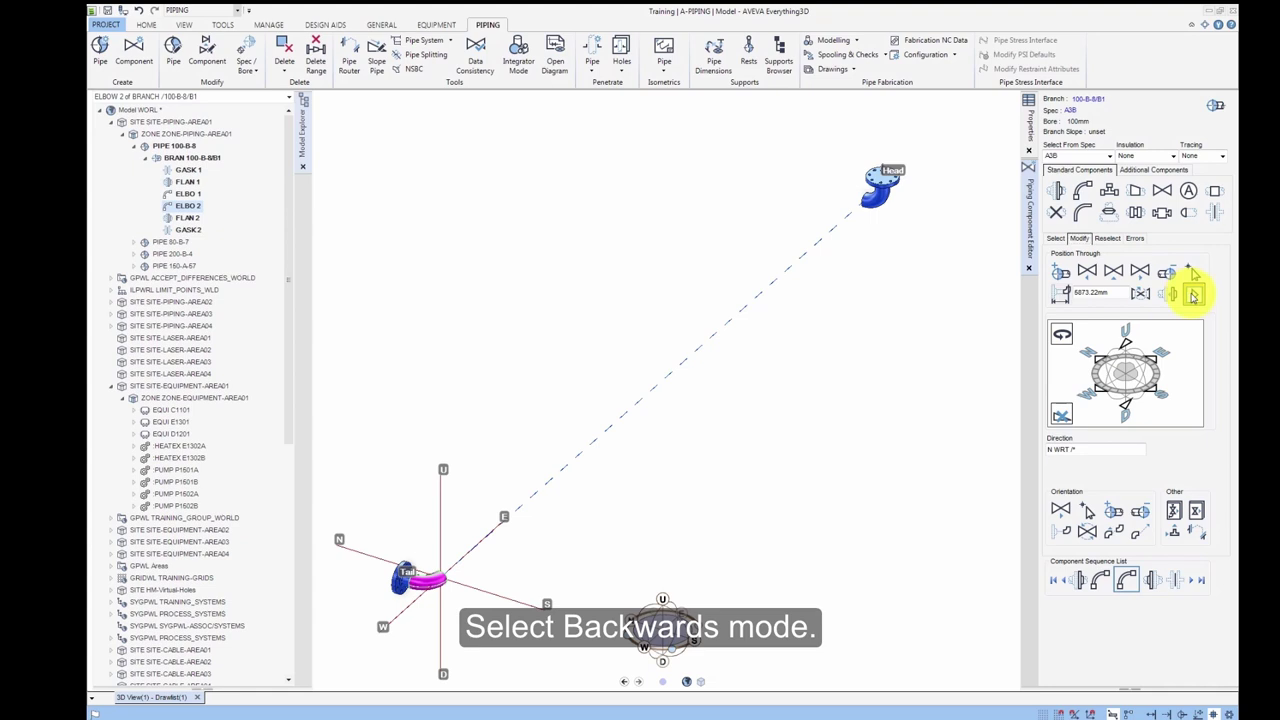
pyautogui.click(1062, 292)
pyautogui.write('500')
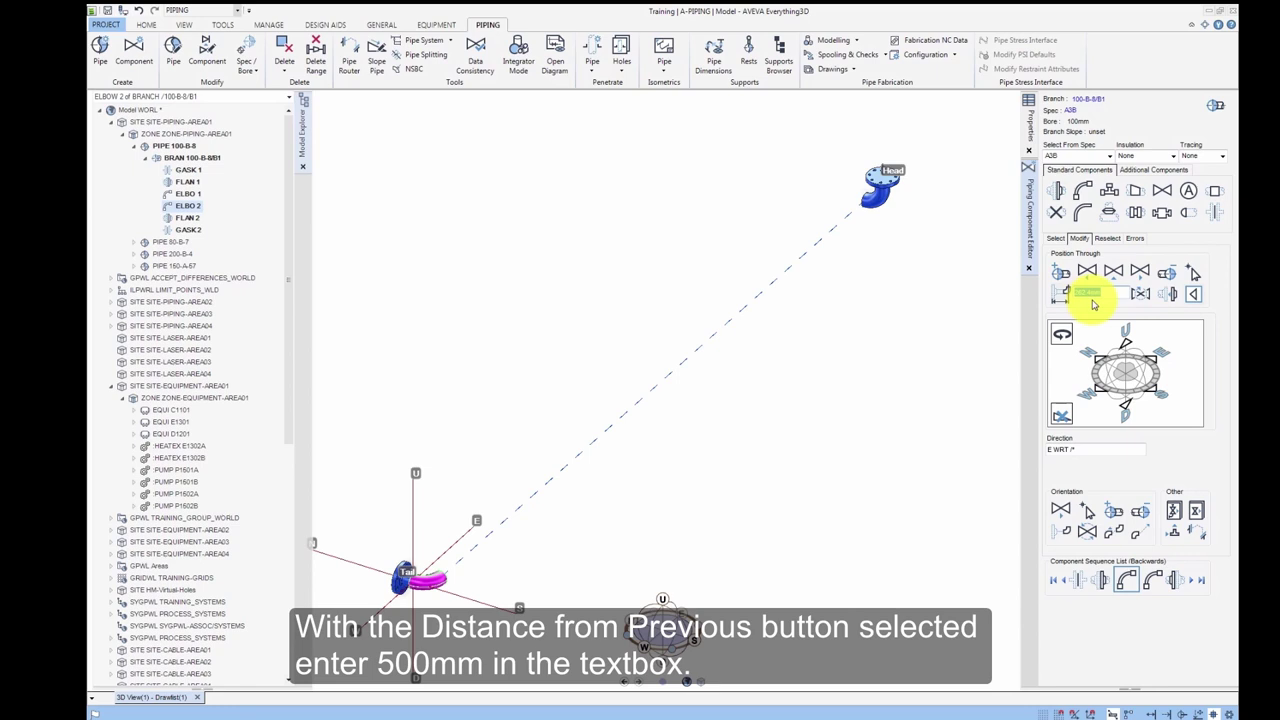
pyautogui.press('Return')
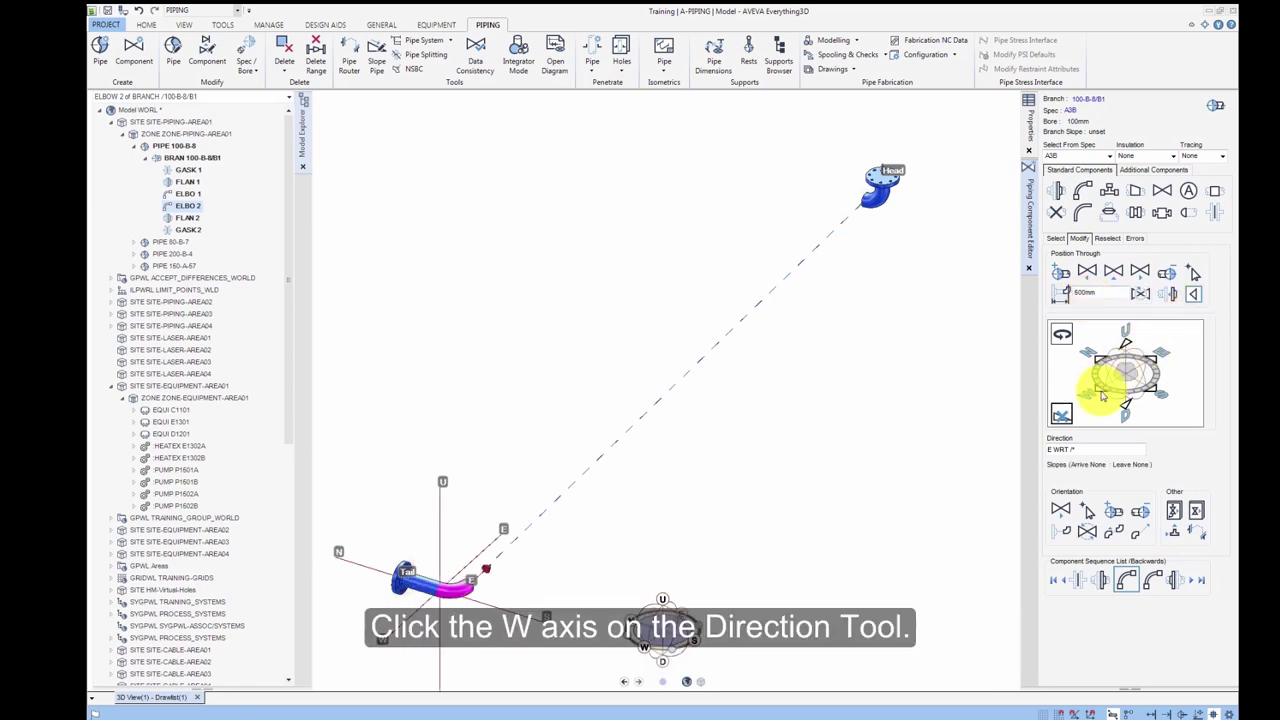
pyautogui.click(1099, 393)
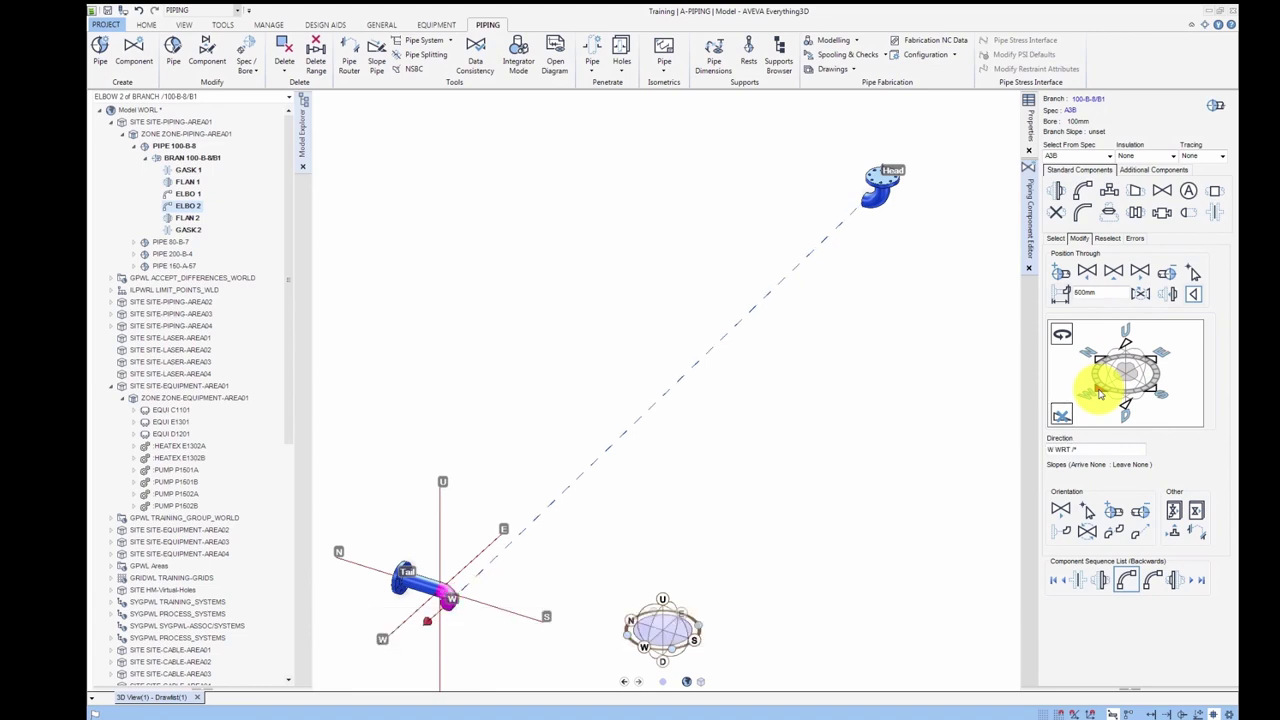
pyautogui.click(1108, 198)
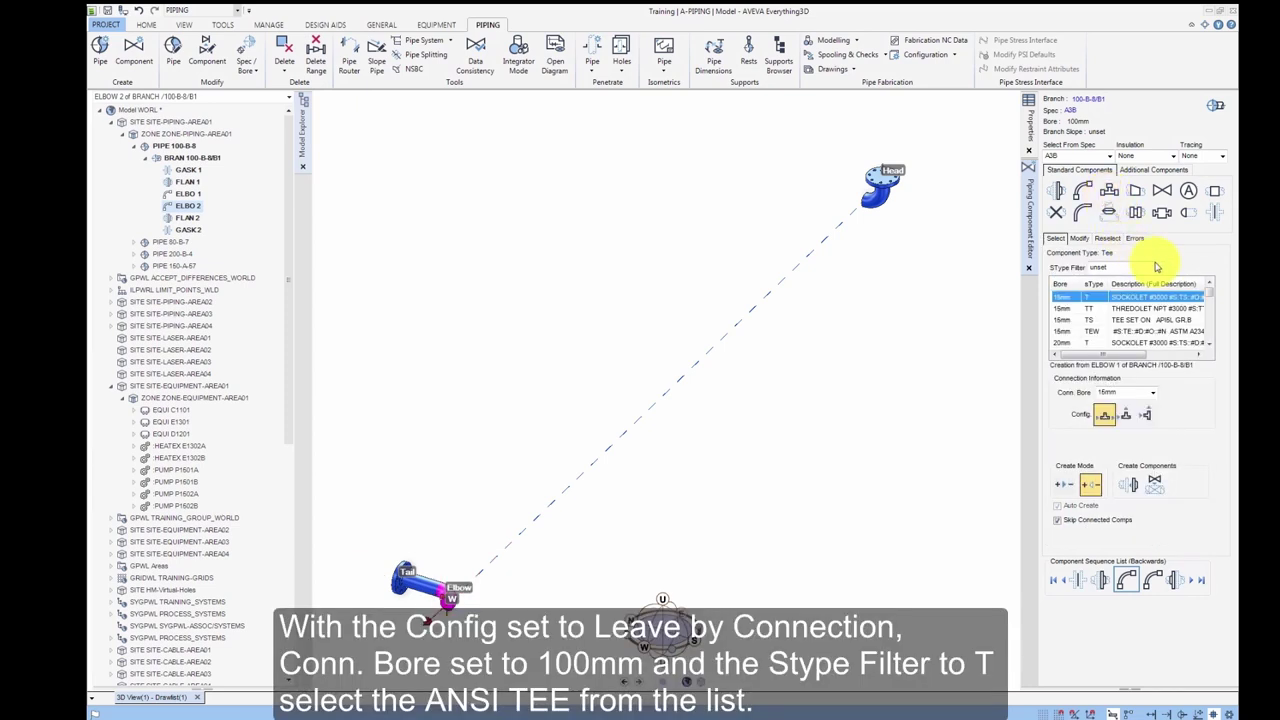
# Filter tees to stype T, set 100mm connection bore, and connect the 100mm ANSI tee
pyautogui.click(1156, 266)
pyautogui.click(1095, 292)
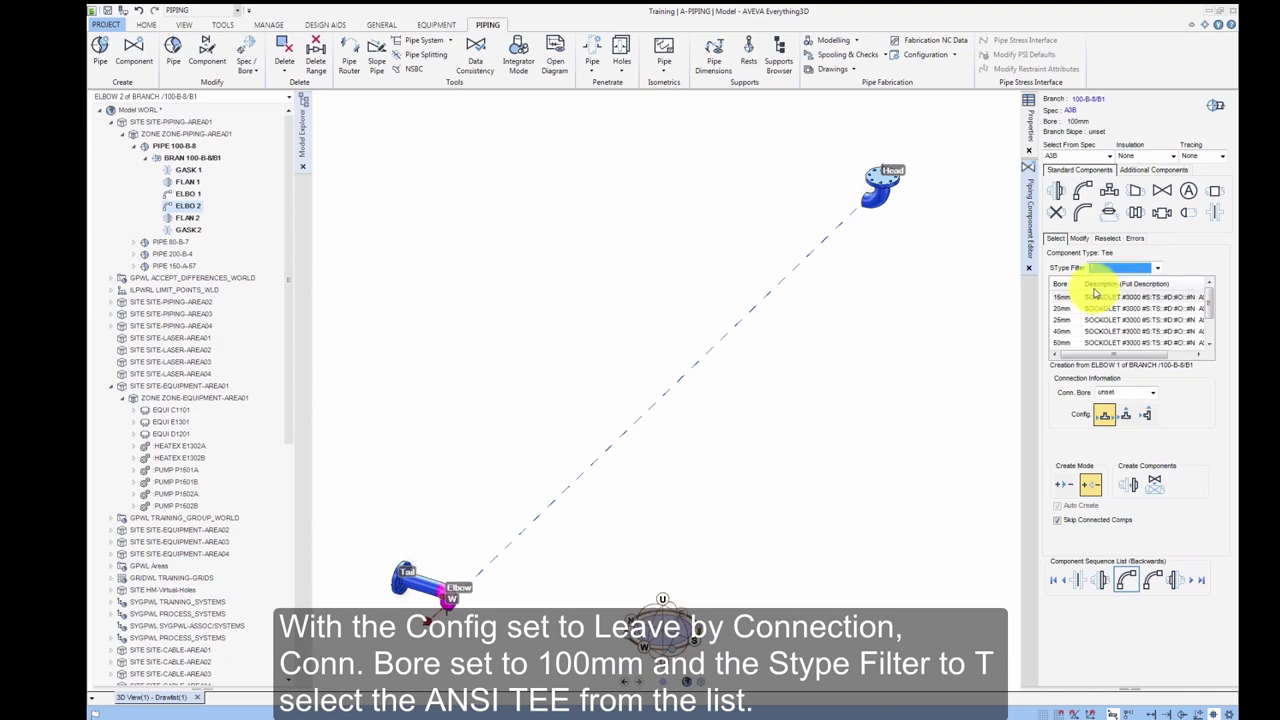
pyautogui.click(1130, 394)
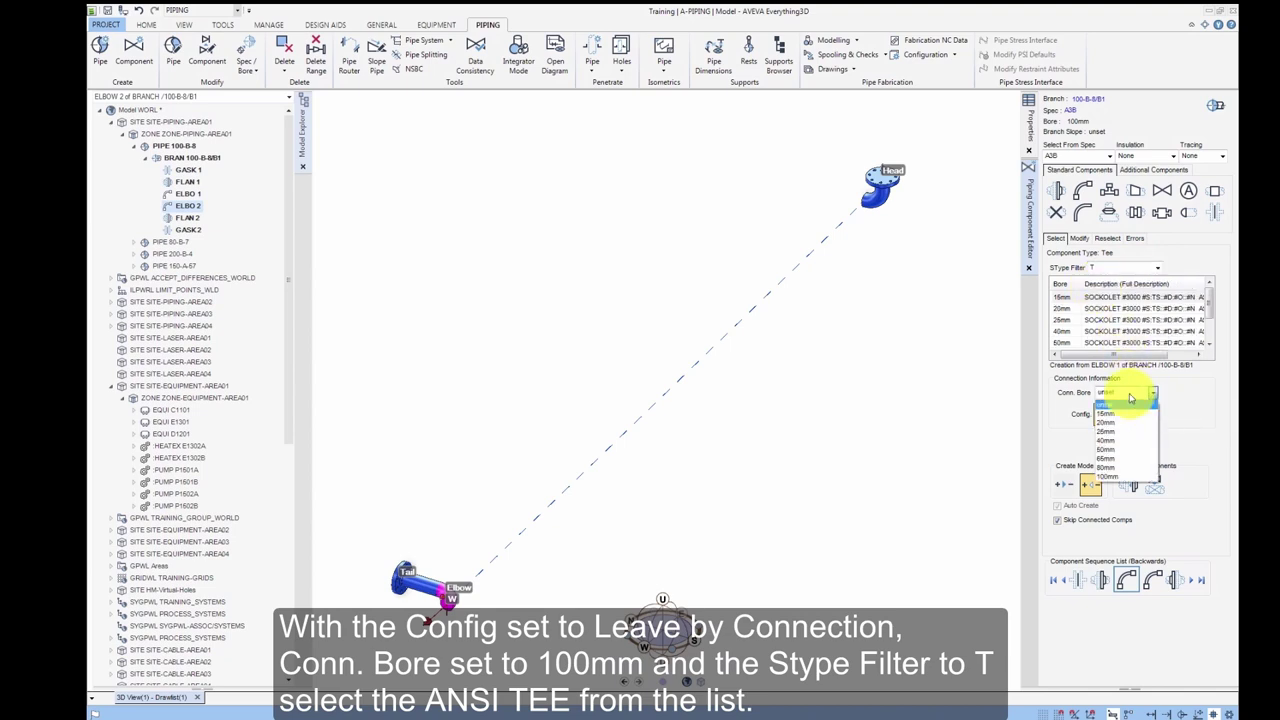
pyautogui.click(1106, 476)
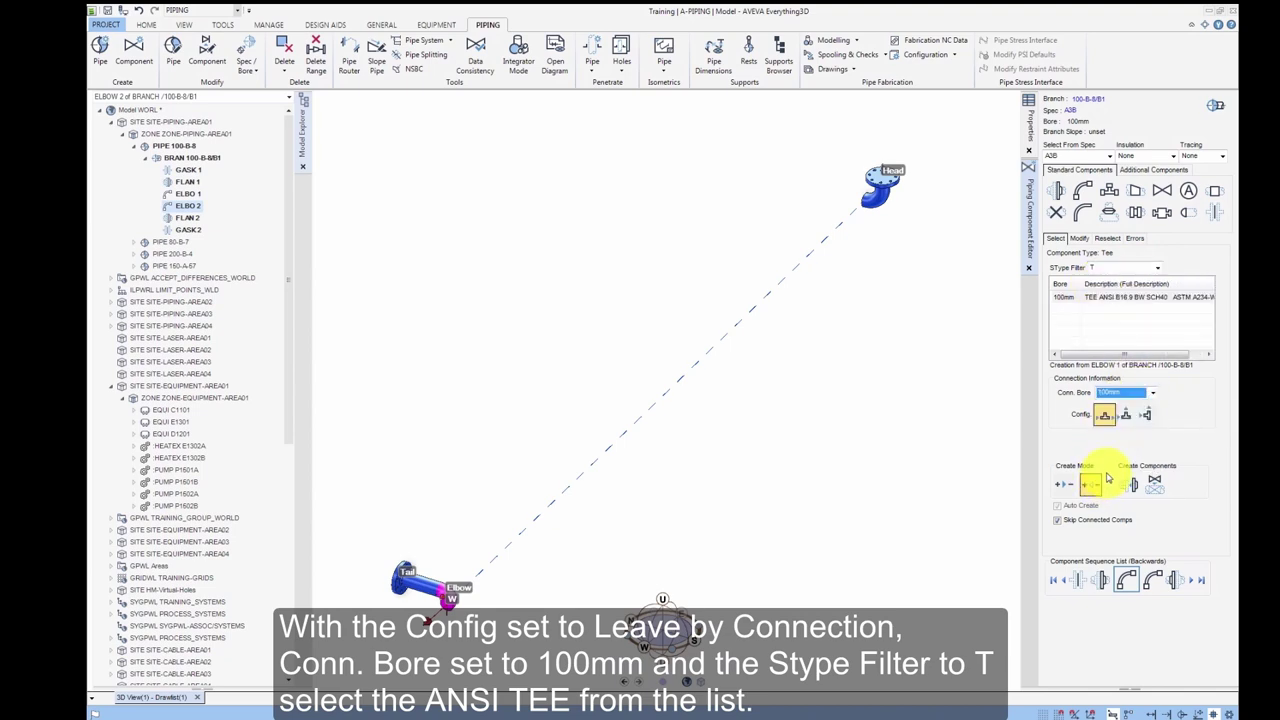
pyautogui.click(1125, 415)
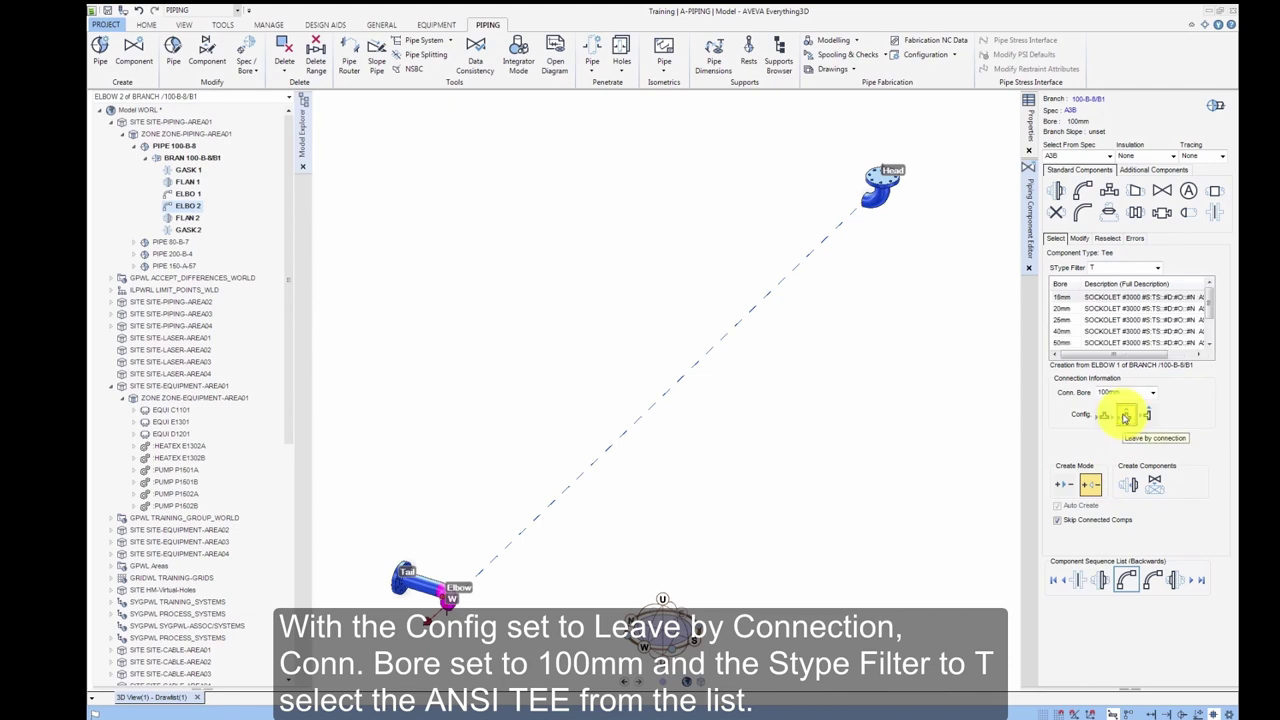
pyautogui.scroll(-1, 1210, 316)
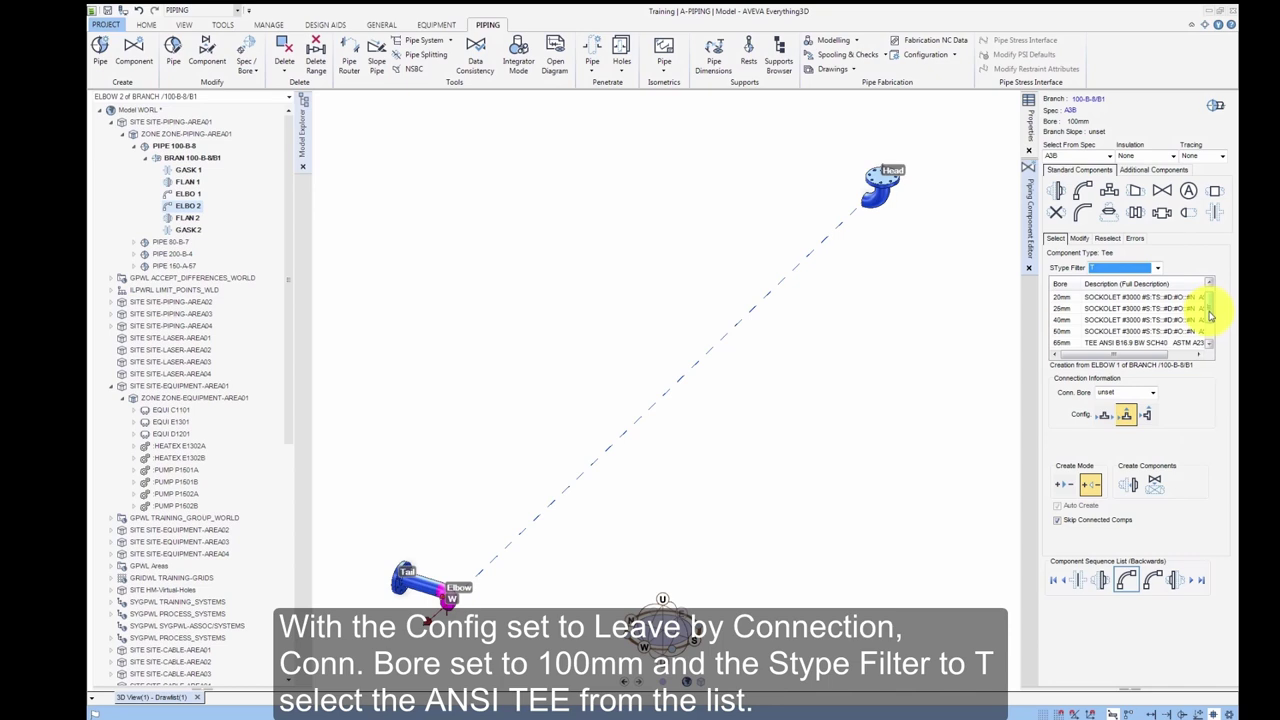
pyautogui.scroll(-2, 1210, 322)
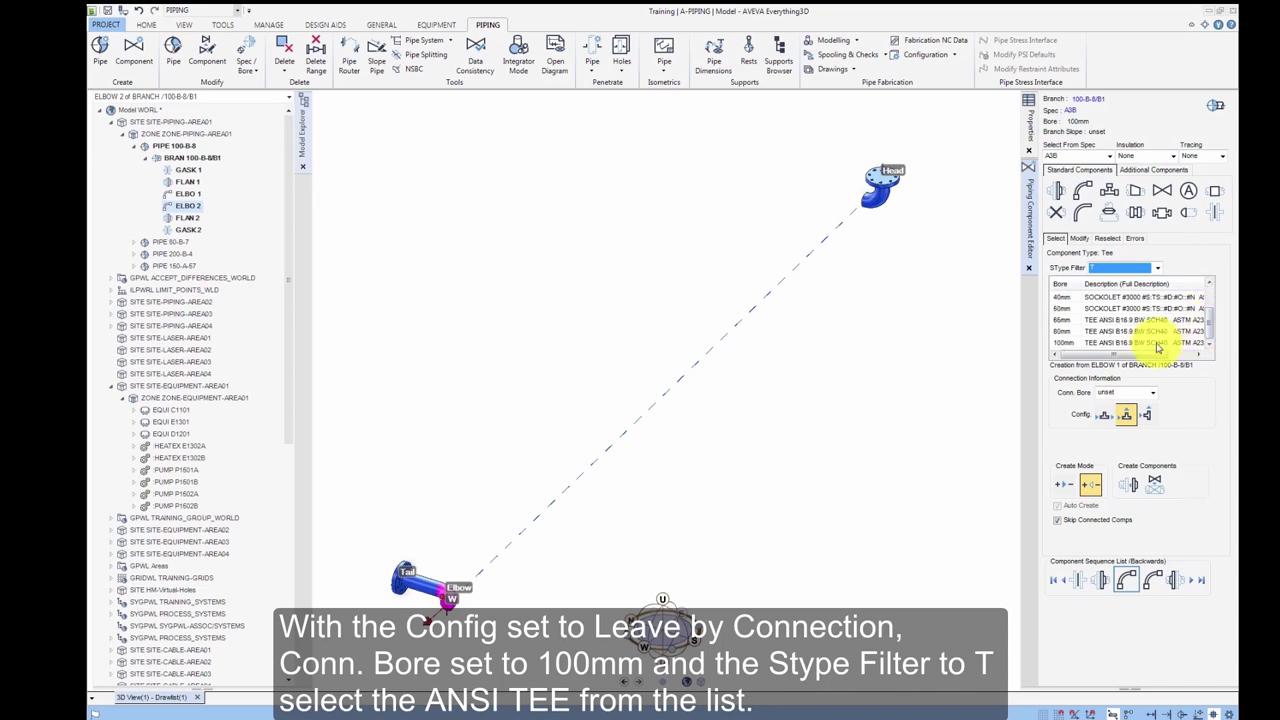
pyautogui.click(1157, 343)
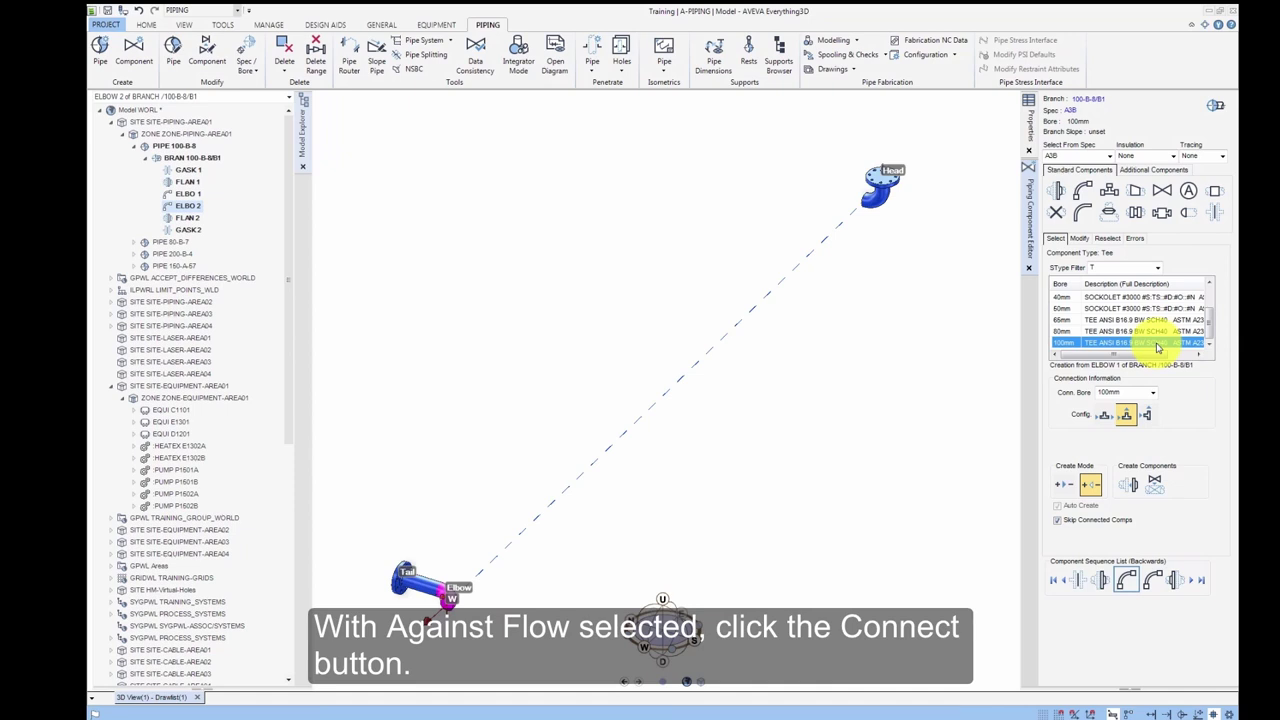
pyautogui.click(1129, 484)
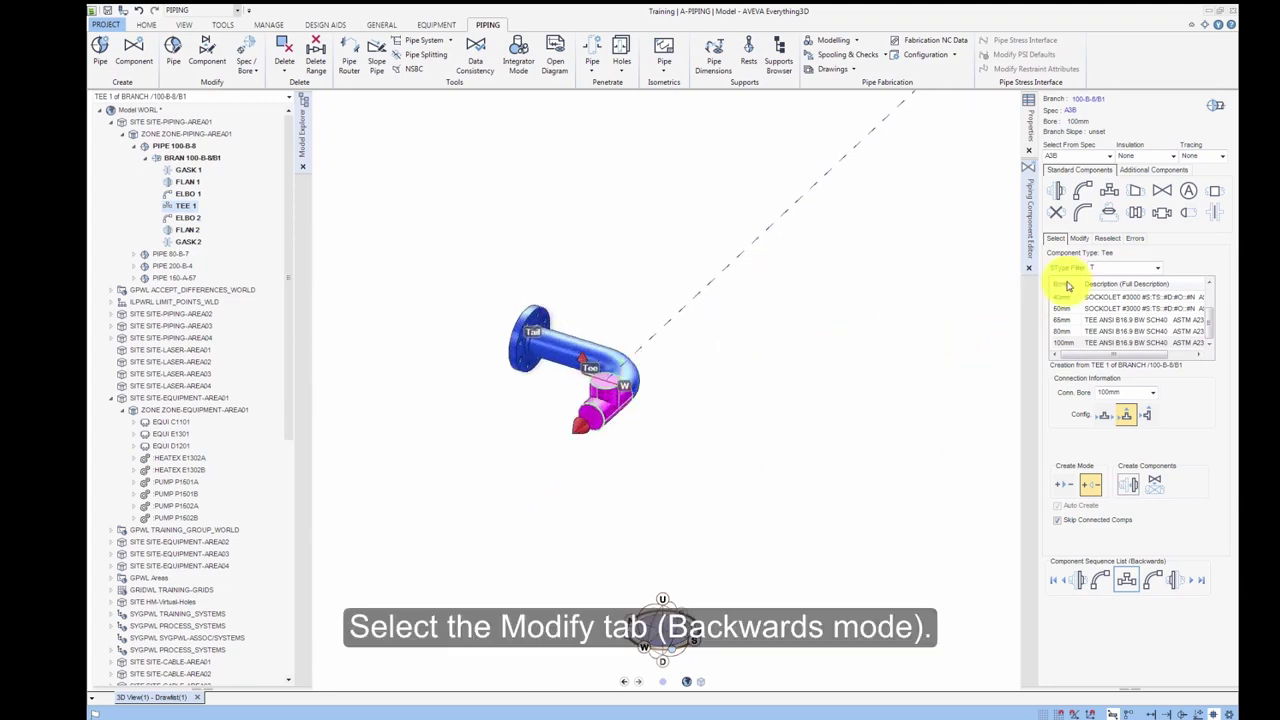
# Change TEE 1's distance from the previous component to 900mm
pyautogui.click(1082, 239)
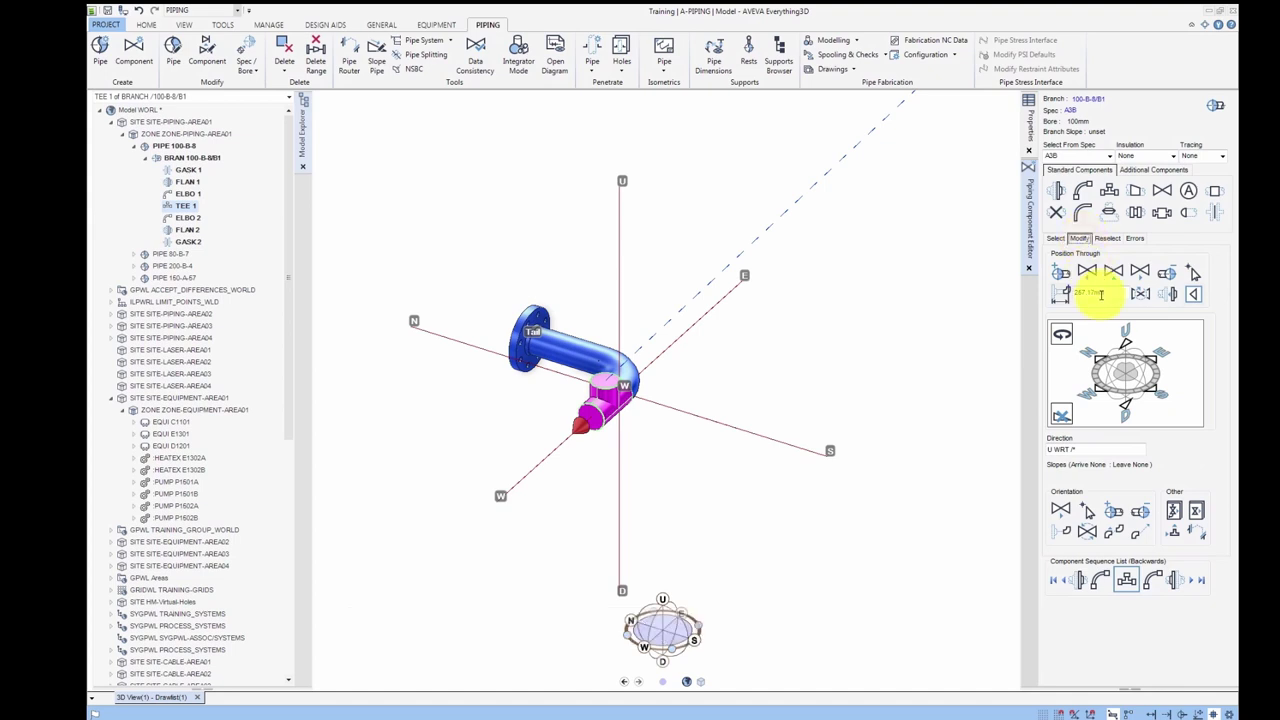
pyautogui.moveTo(1112, 294); pyautogui.dragTo(1074, 293)
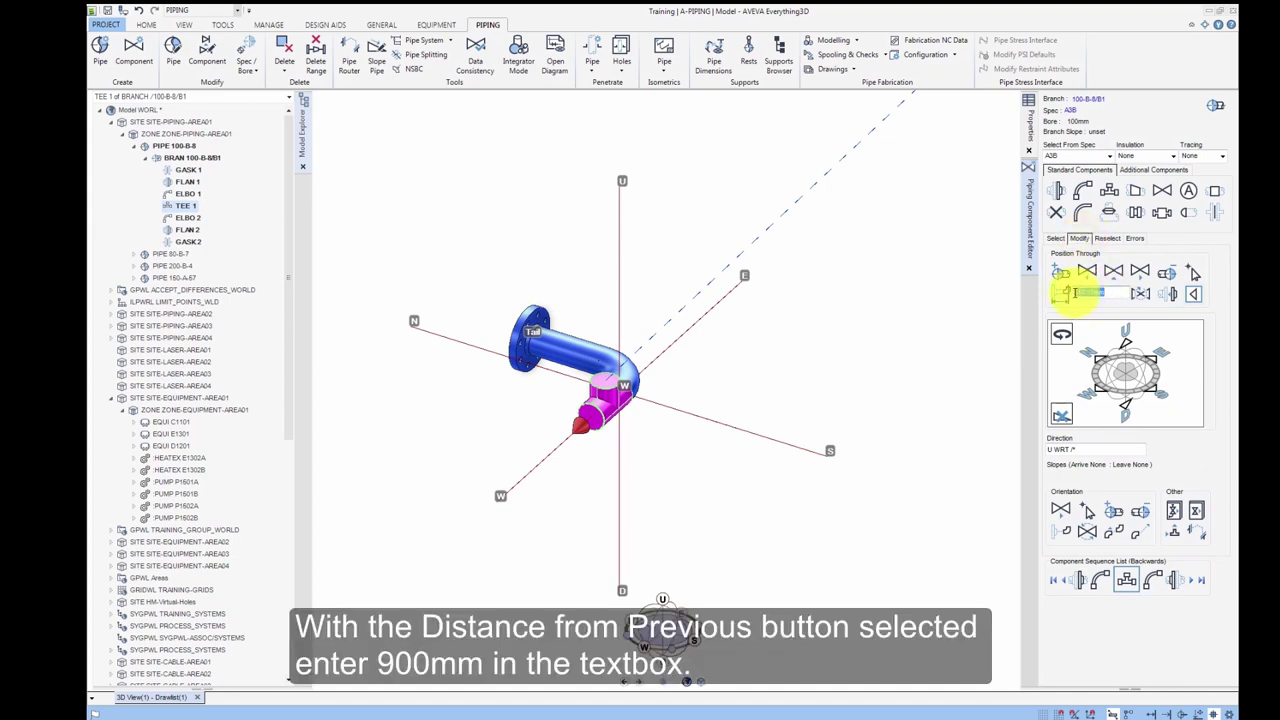
pyautogui.press('BackSpace')
pyautogui.write('900mm')
pyautogui.press('Return')
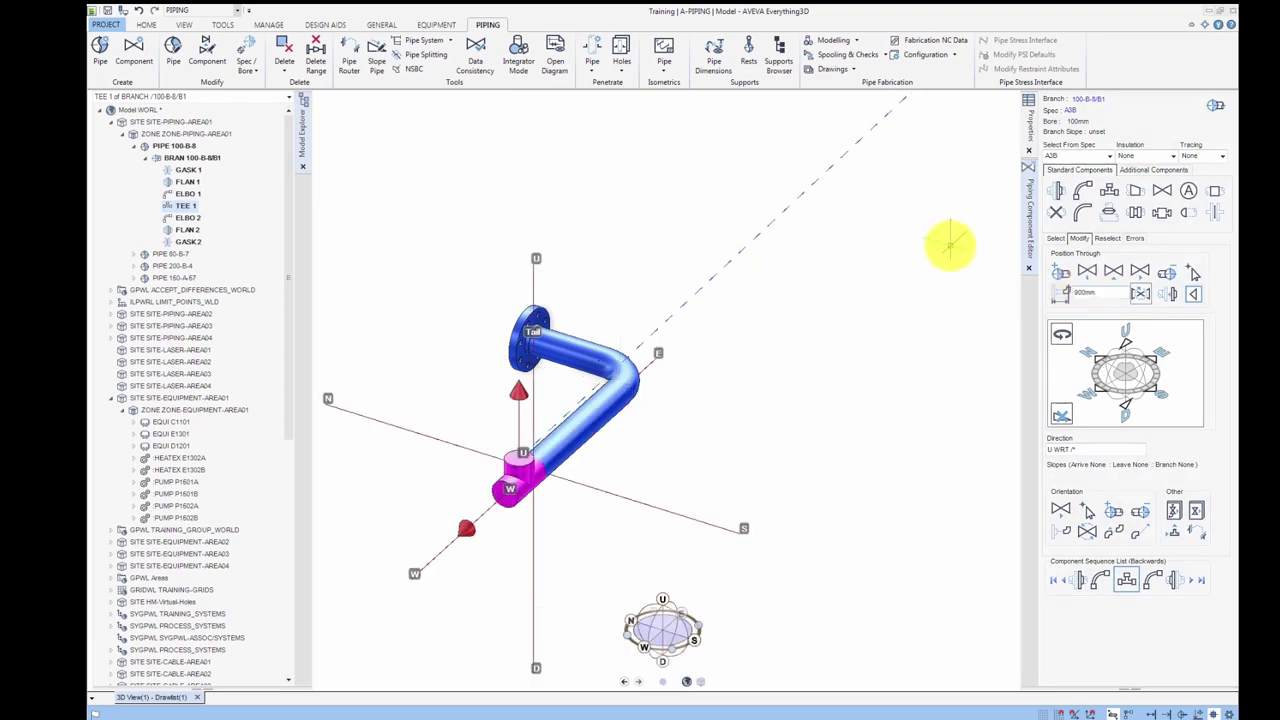
pyautogui.scroll(3, 950, 247)
pyautogui.scroll(-5, 871, 180)
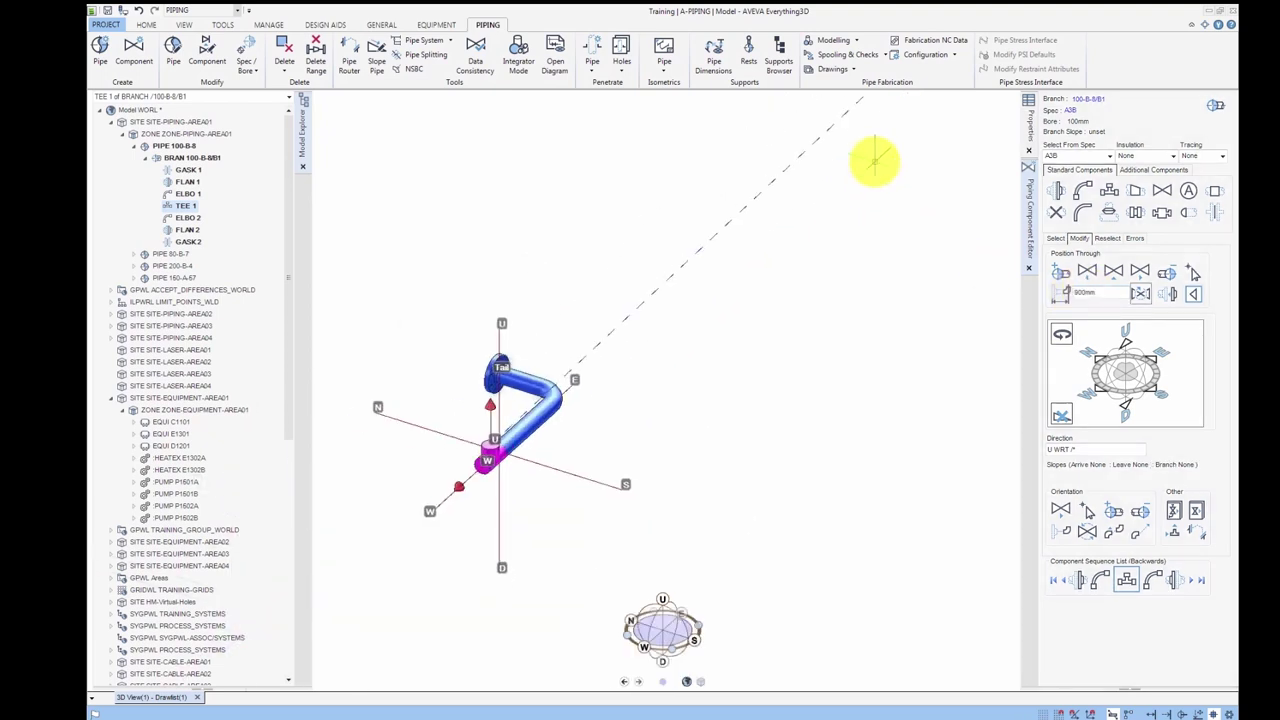
pyautogui.scroll(5, 875, 160)
pyautogui.moveTo(849, 171); pyautogui.dragTo(722, 352, button='middle')
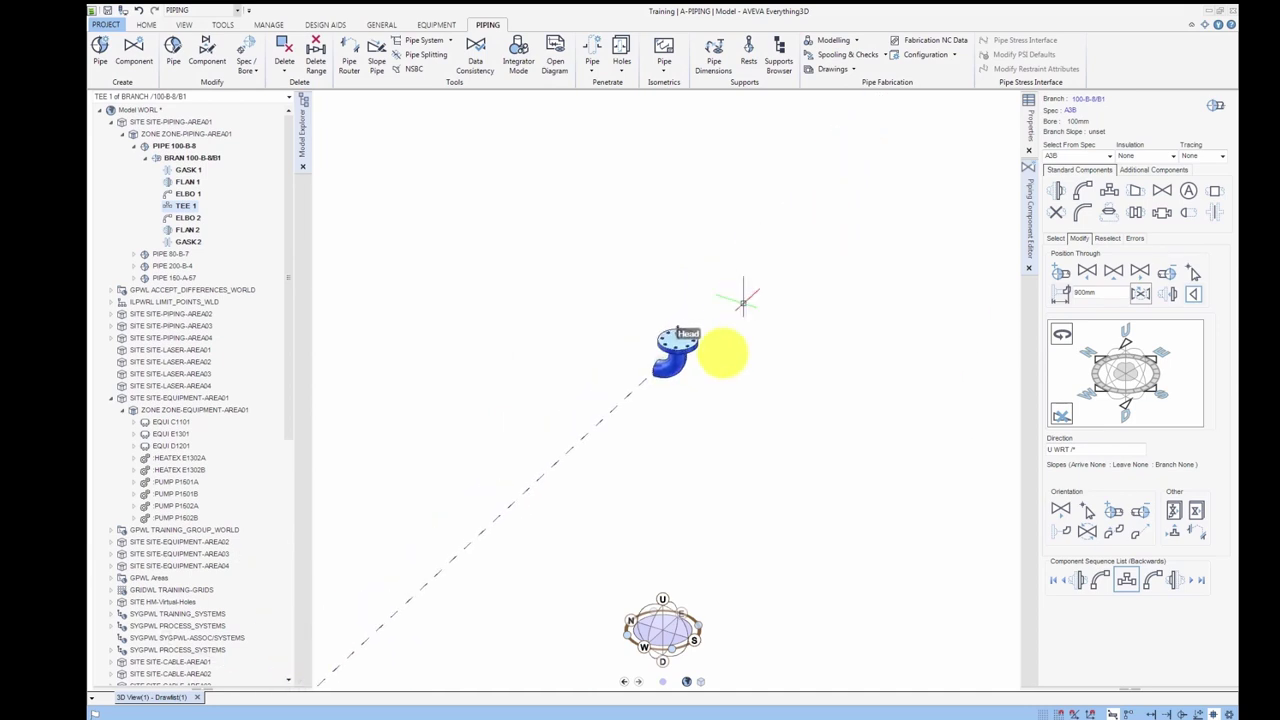
# Position ELBO 1 500mm forward from the pipe head, facing W
pyautogui.click(668, 368)
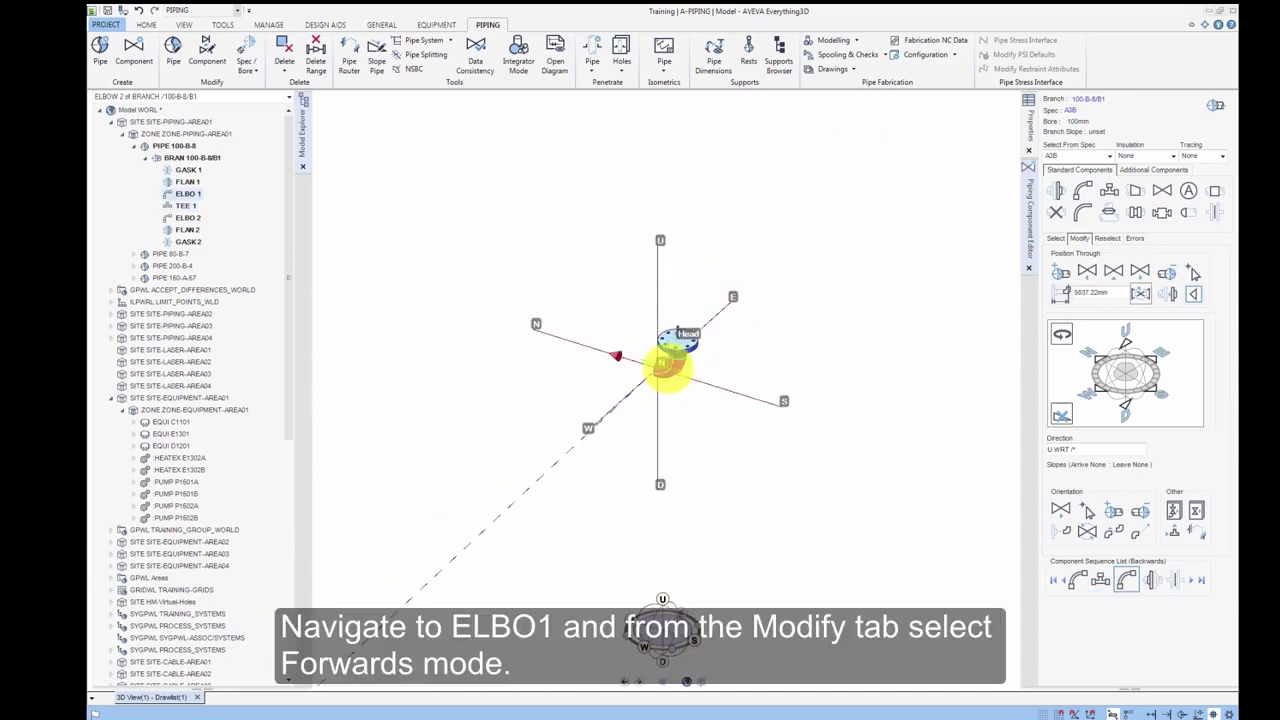
pyautogui.click(1194, 294)
pyautogui.click(1194, 294)
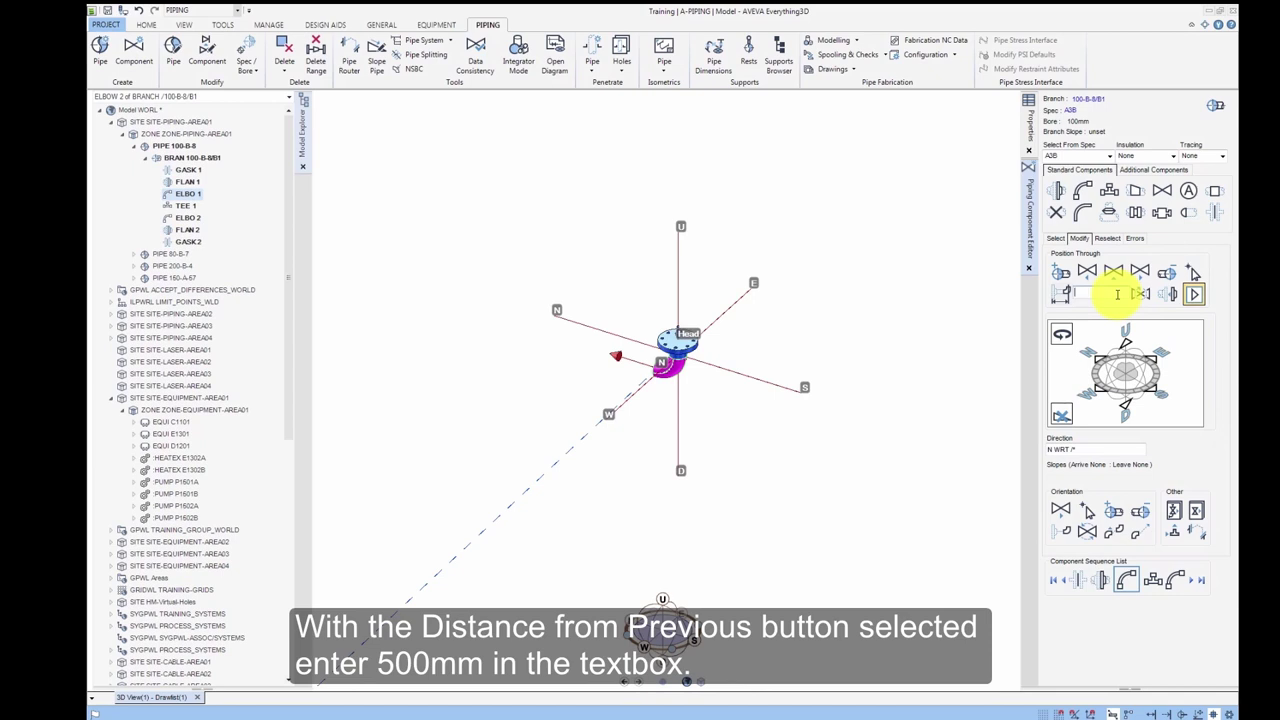
pyautogui.click(1117, 294)
pyautogui.write('500')
pyautogui.press('Return')
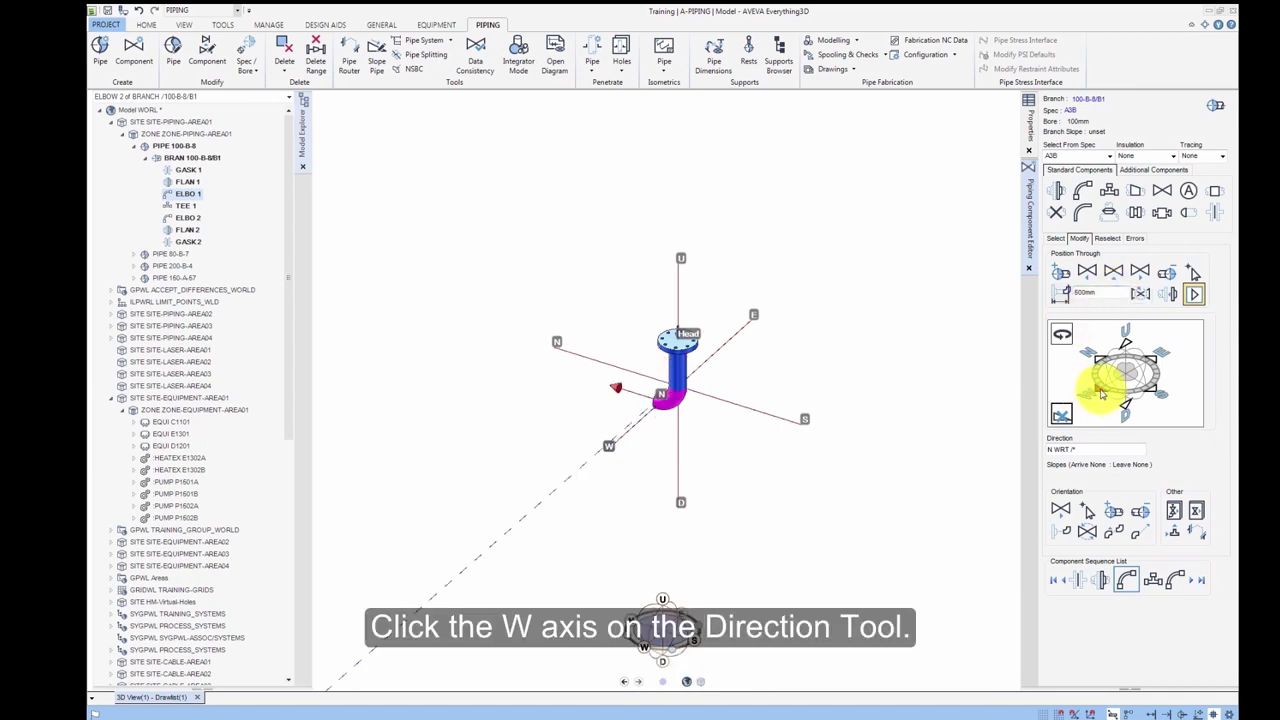
pyautogui.click(1101, 394)
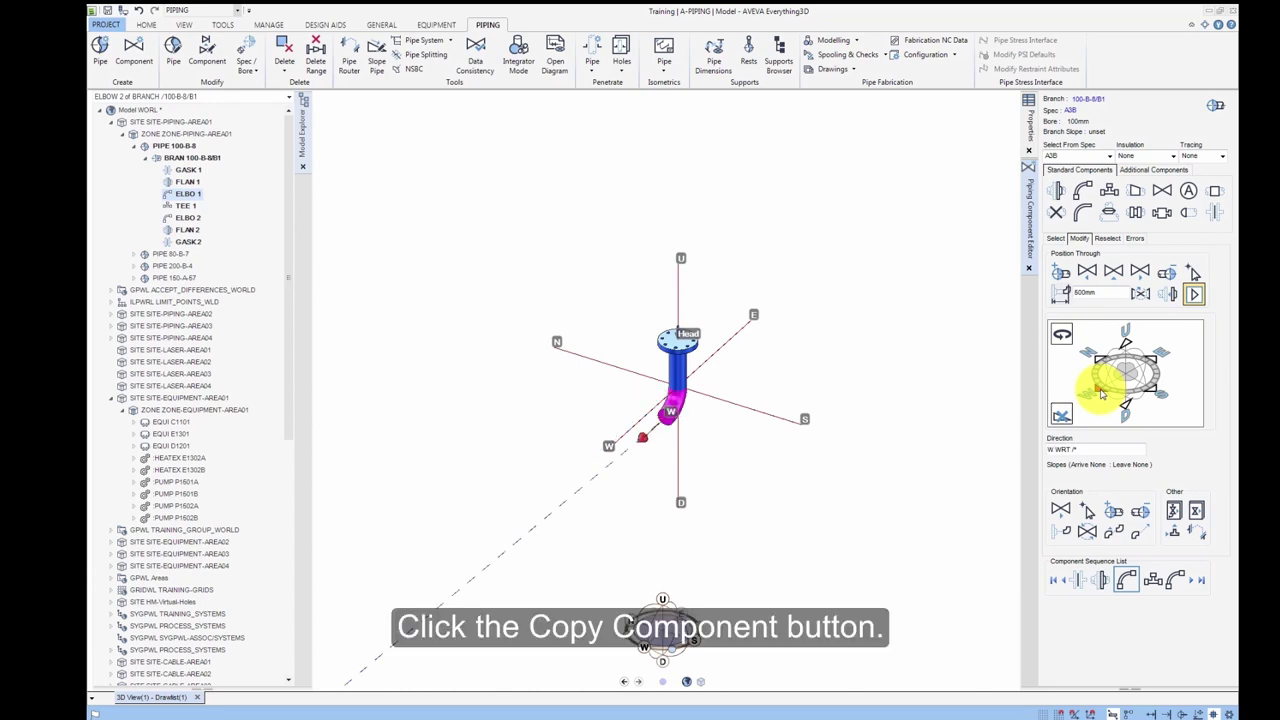
# Add ELBO 2 through the next component pointing N, then copy it to create ELBO 3
pyautogui.click(1141, 294)
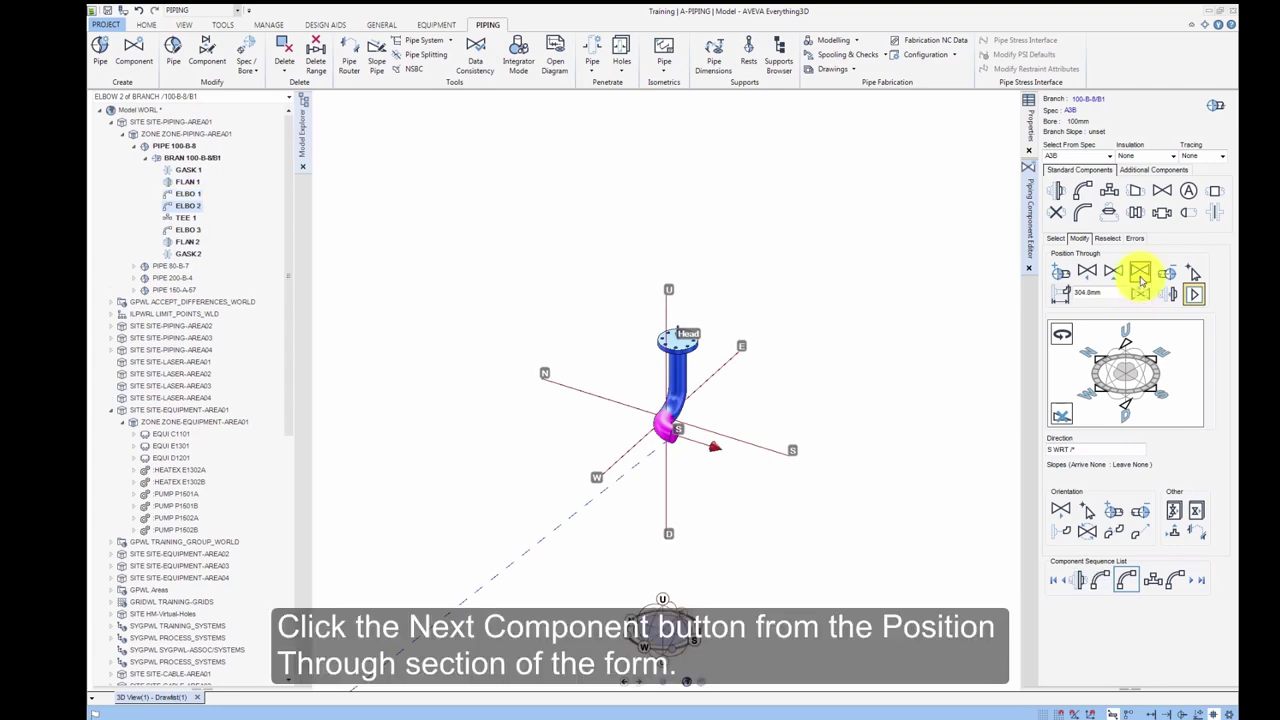
pyautogui.click(1140, 273)
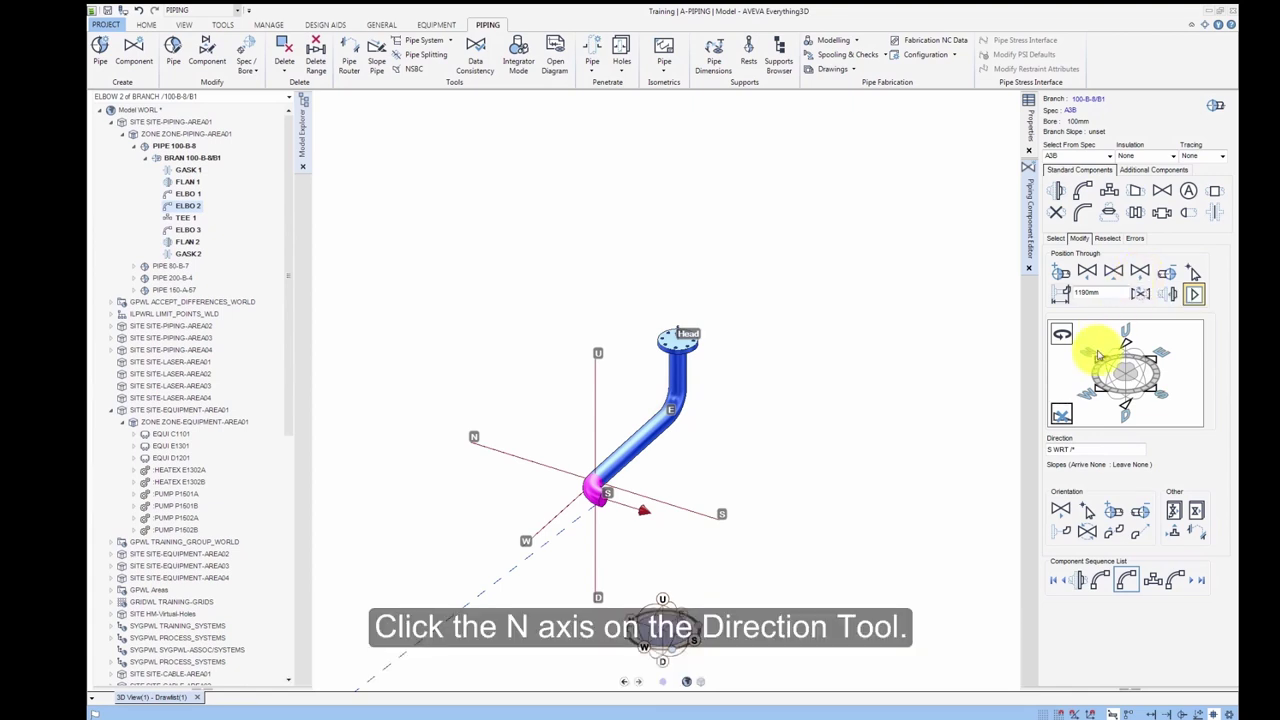
pyautogui.click(1100, 362)
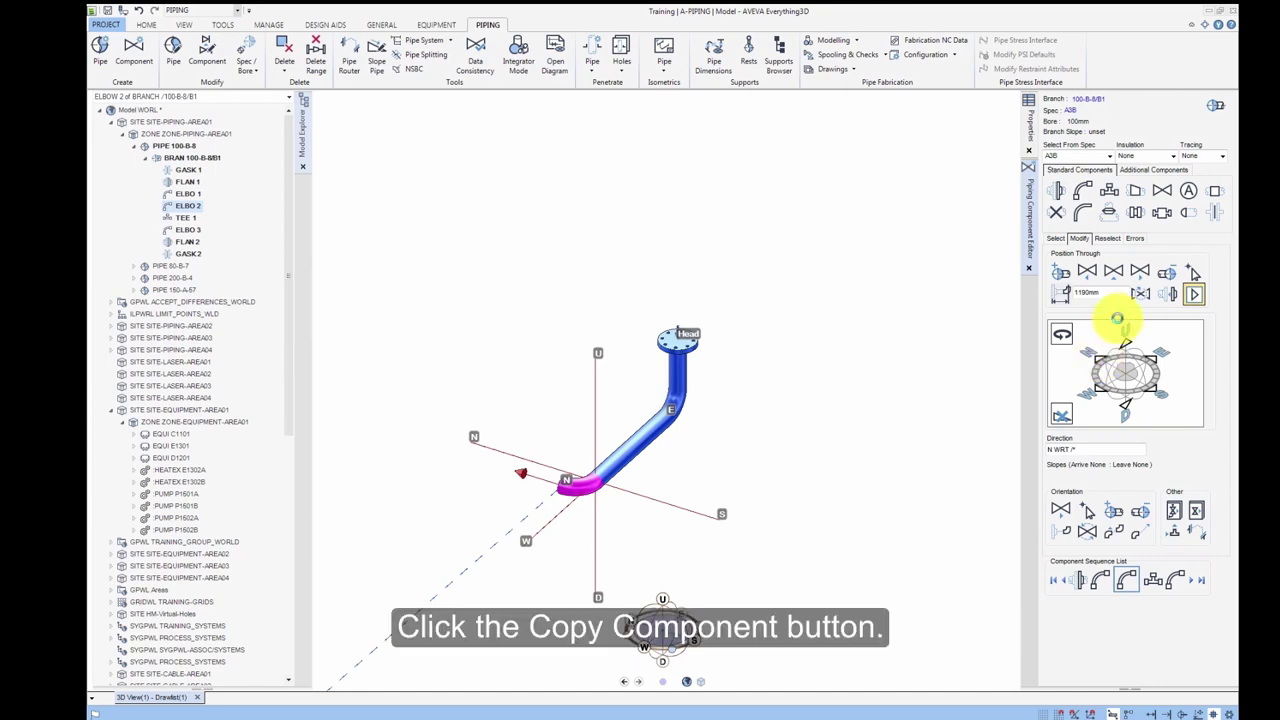
pyautogui.click(1140, 294)
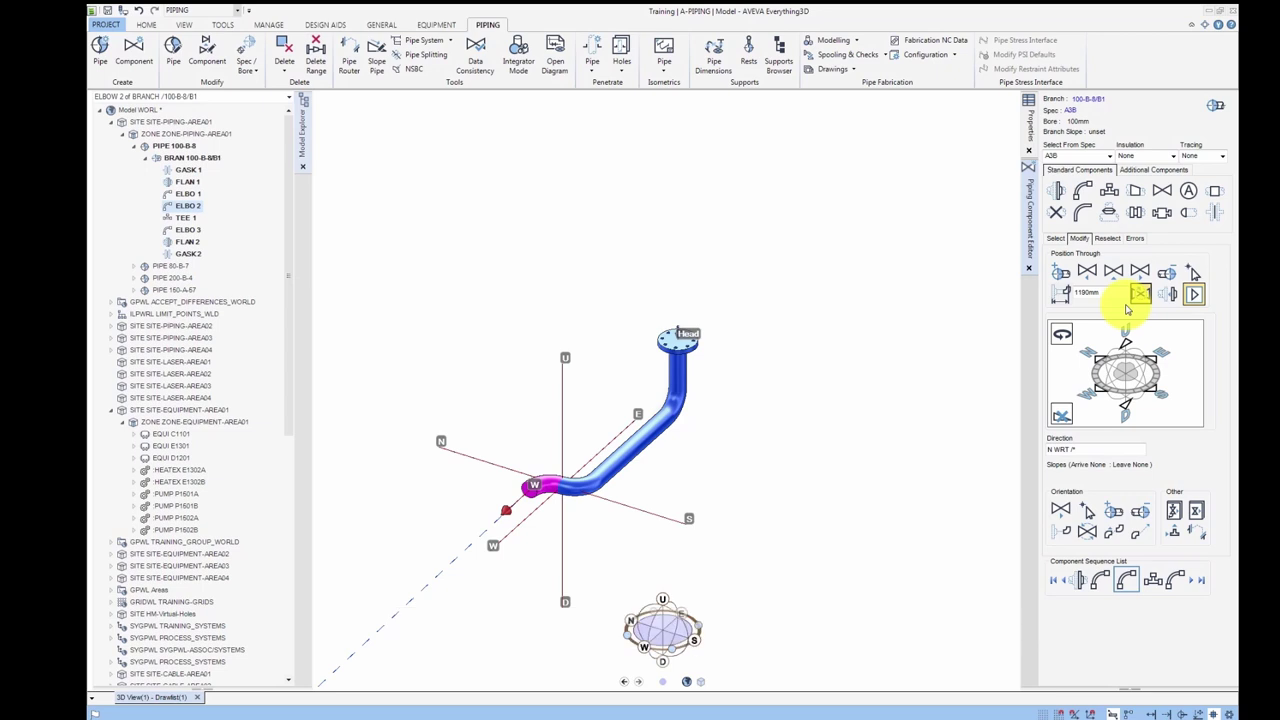
pyautogui.click(1140, 294)
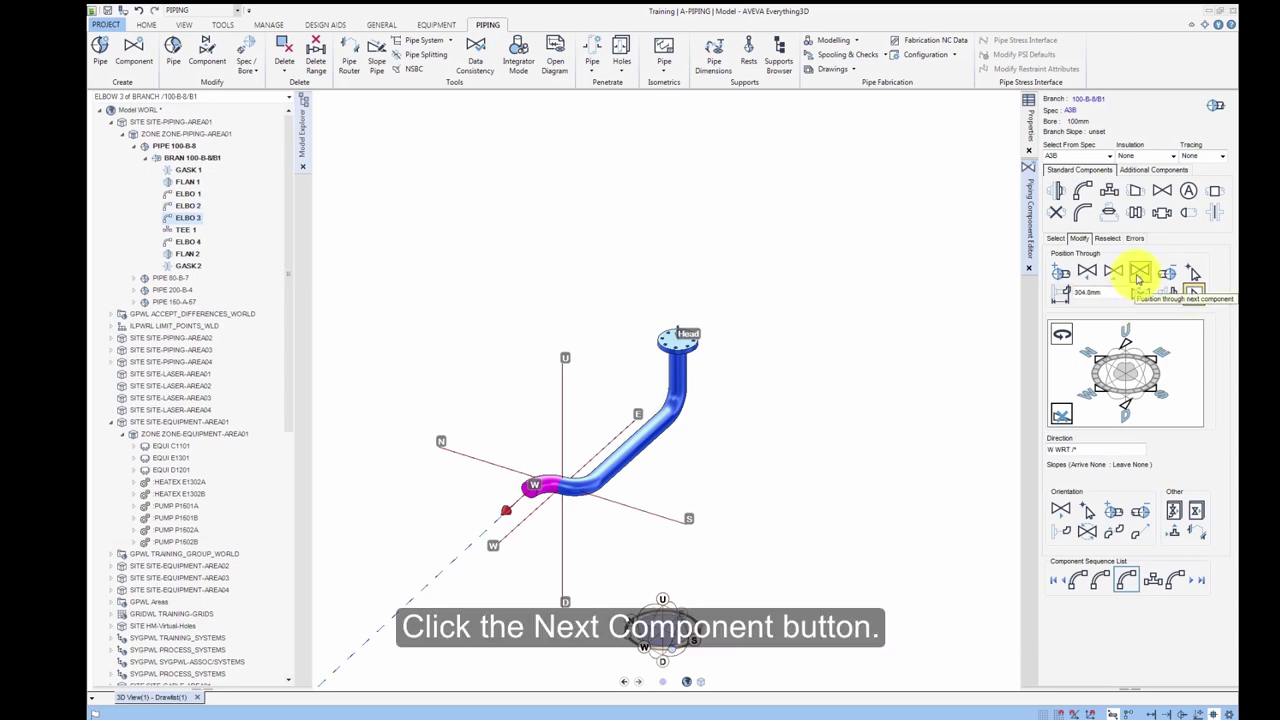
# Place ELBO 3 through the next component at 3571.6mm and turn it down to the tail
pyautogui.click(1139, 275)
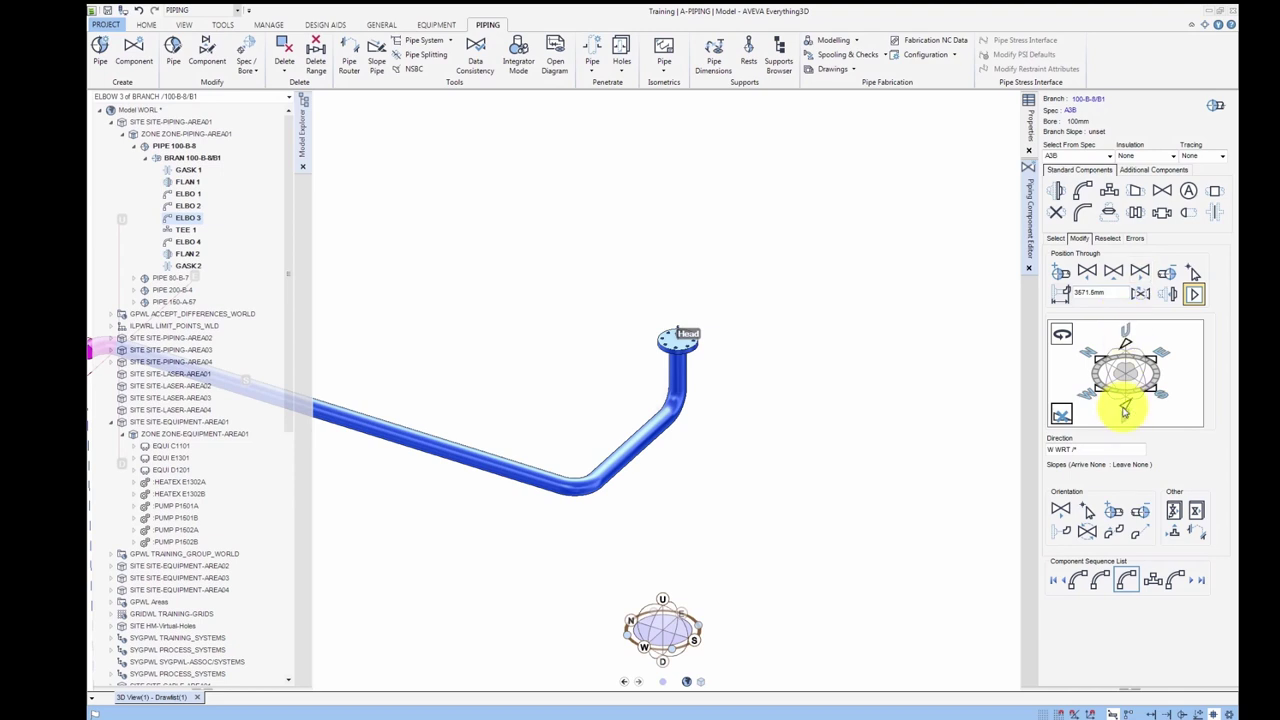
pyautogui.scroll(-3, 422, 420)
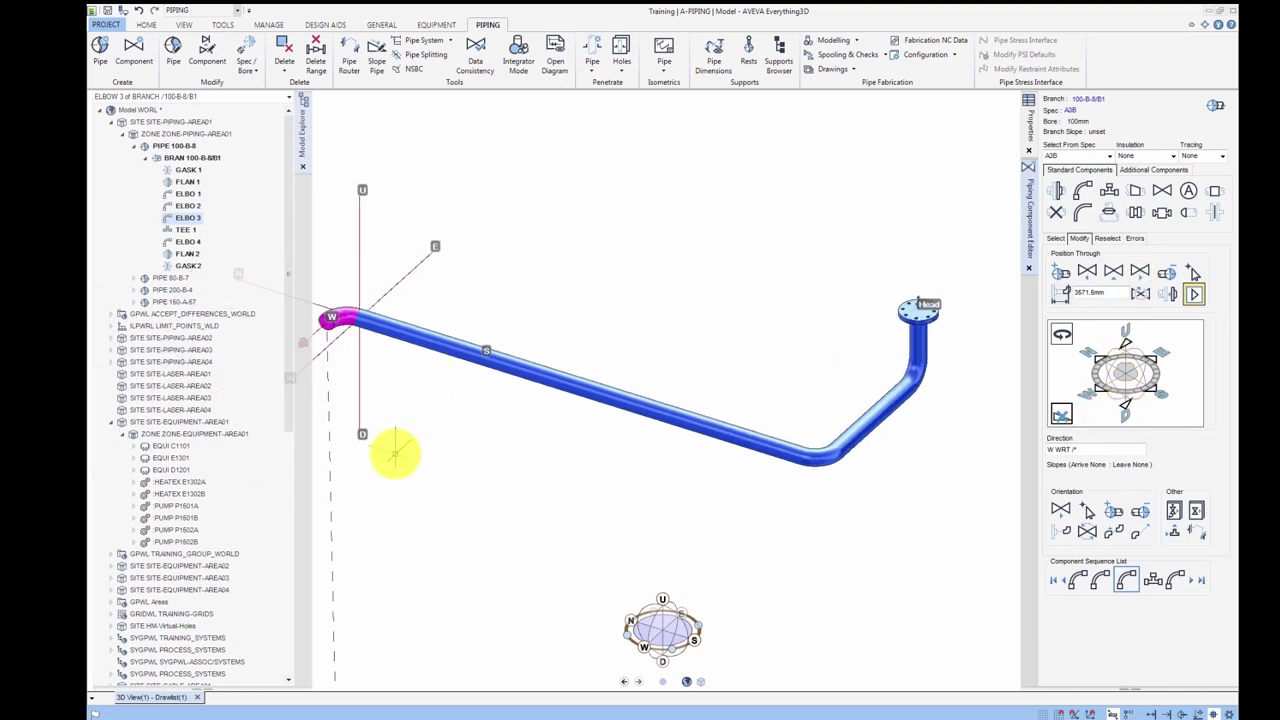
pyautogui.moveTo(436, 503); pyautogui.dragTo(646, 399, button='middle')
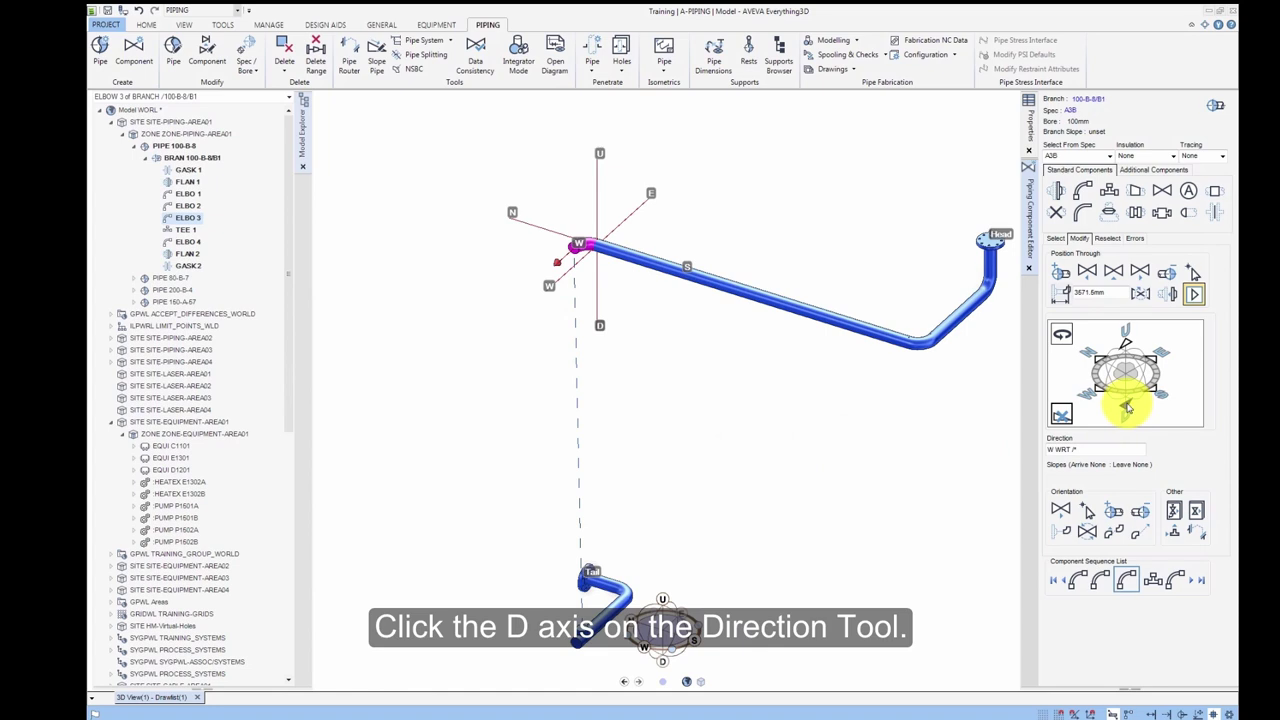
pyautogui.click(1126, 407)
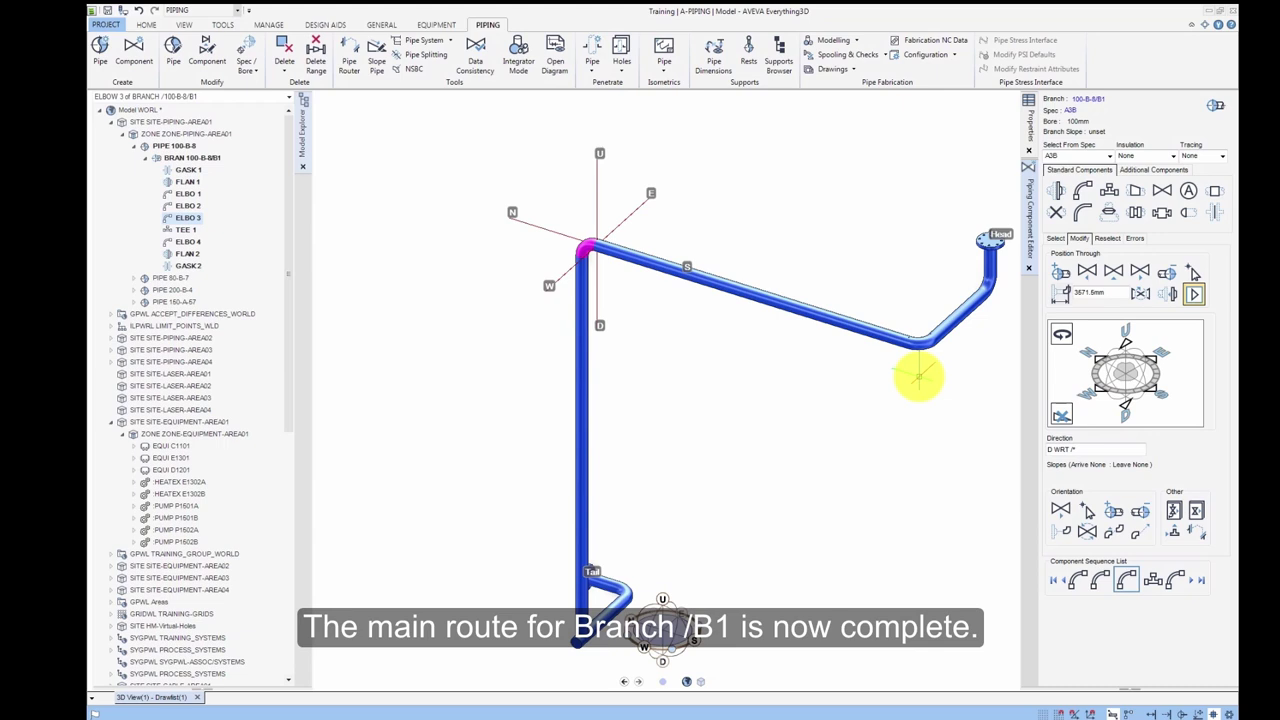
pyautogui.moveTo(897, 374); pyautogui.dragTo(726, 363, button='middle')
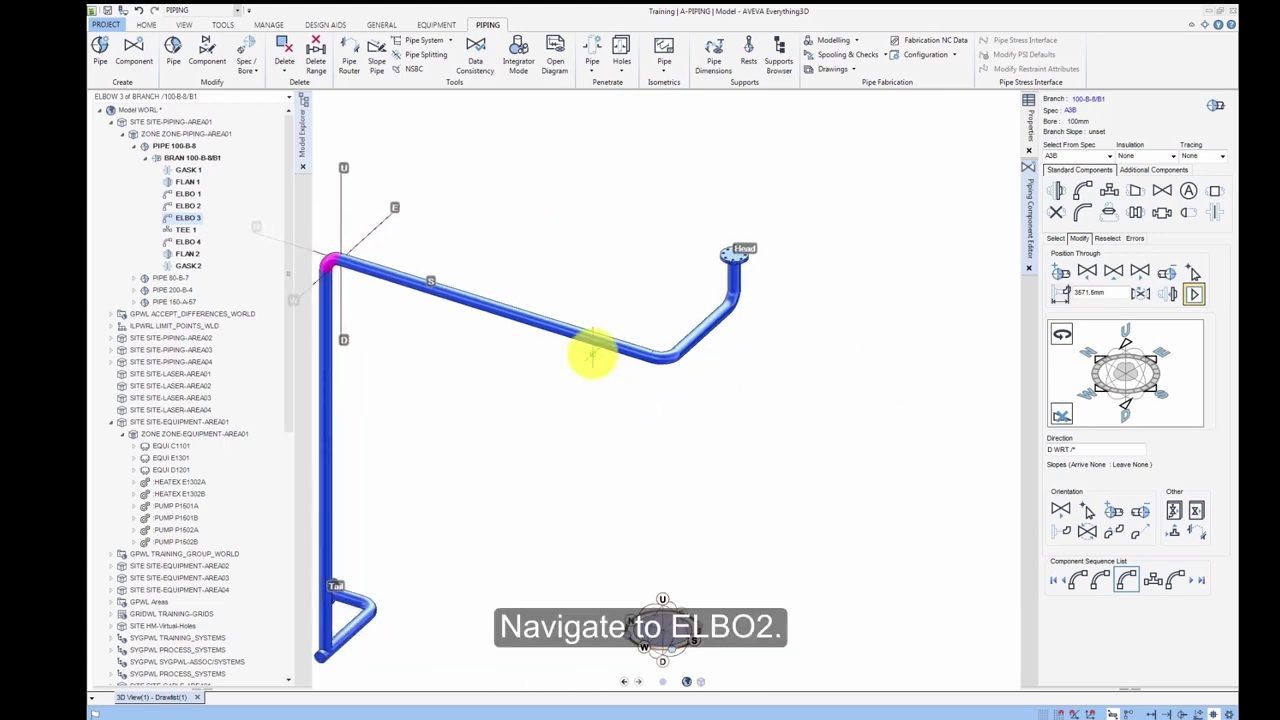
# Connect a GATE valve, placed with flow, after ELBO 2
pyautogui.scroll(3, 625, 355)
pyautogui.moveTo(625, 358); pyautogui.dragTo(722, 358, button='middle')
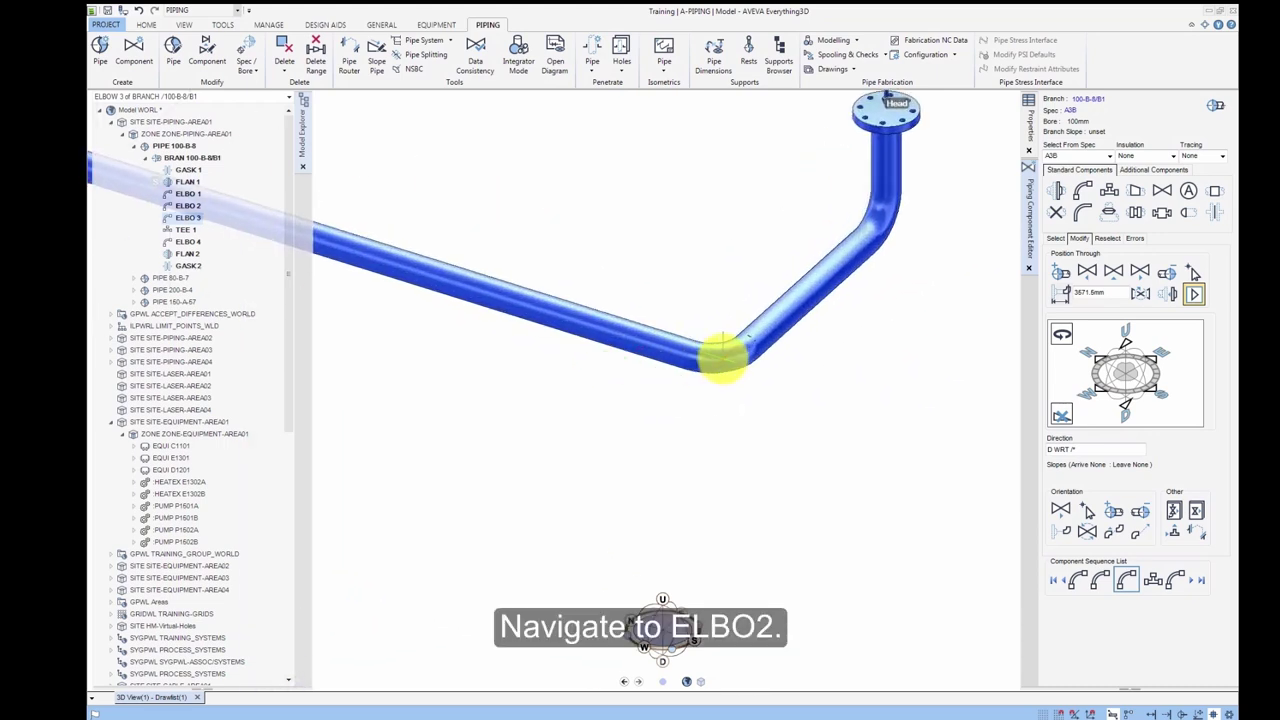
pyautogui.click(722, 356)
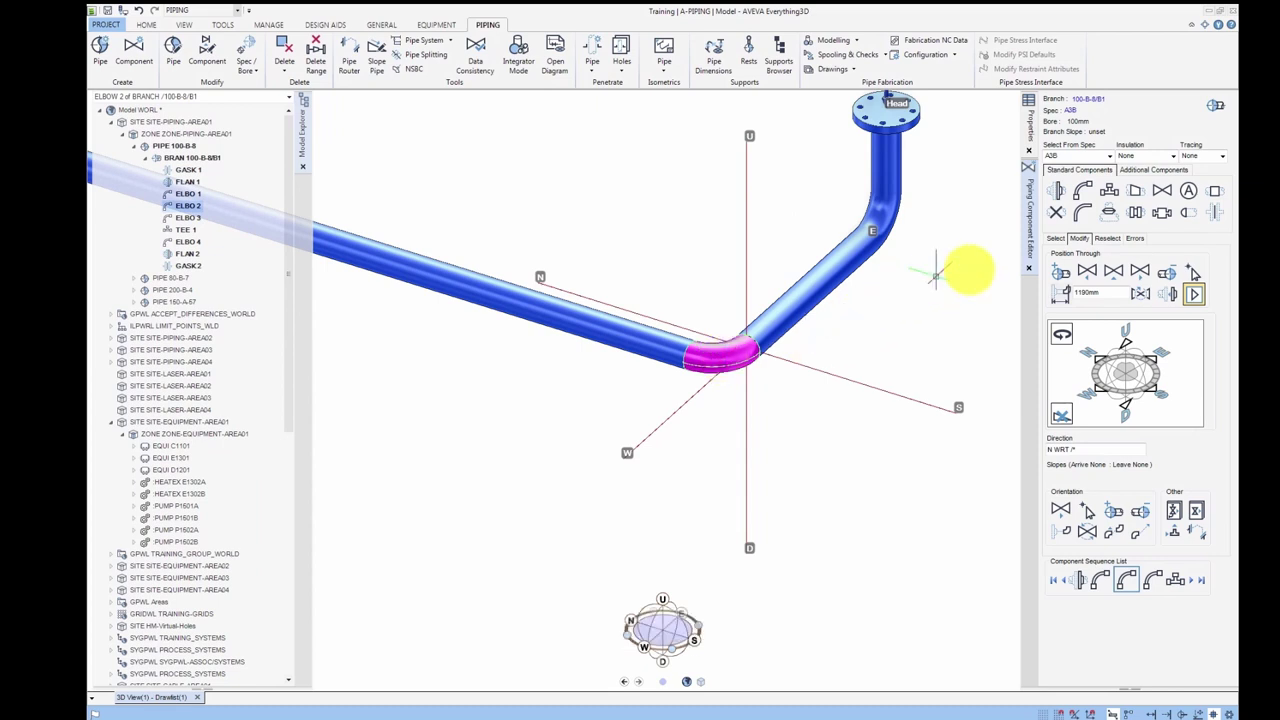
pyautogui.click(1162, 191)
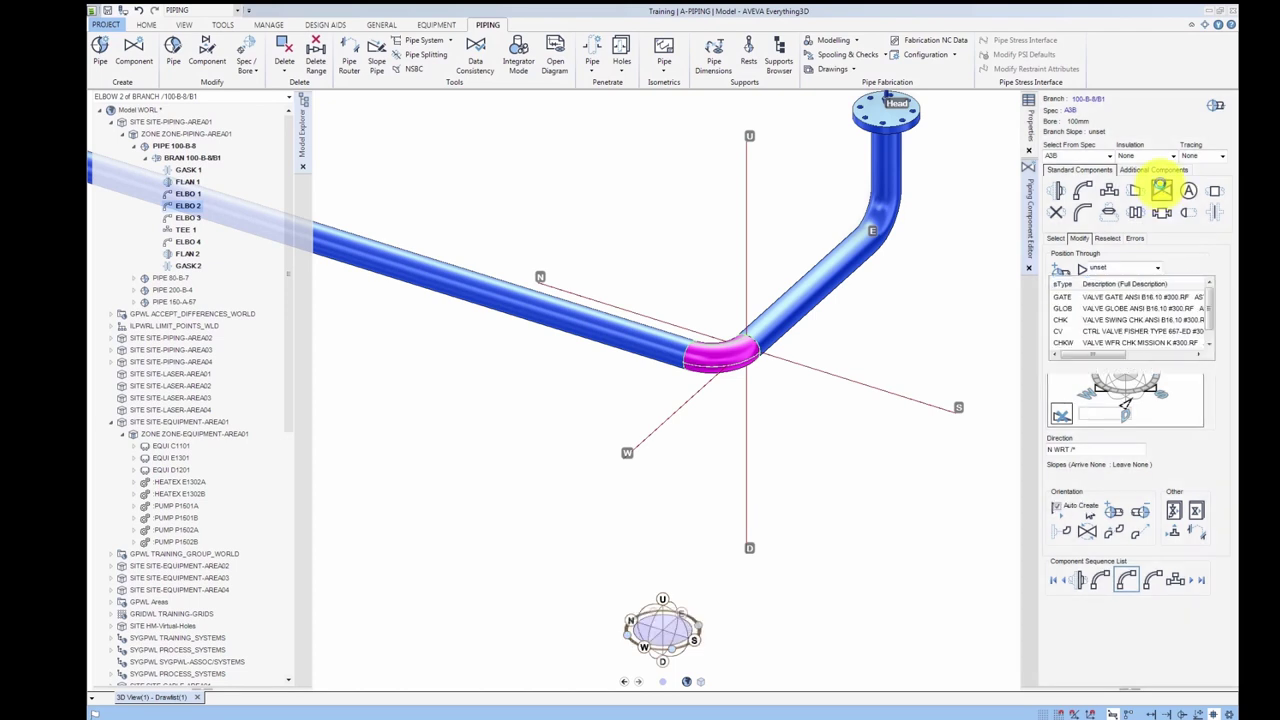
pyautogui.click(1068, 297)
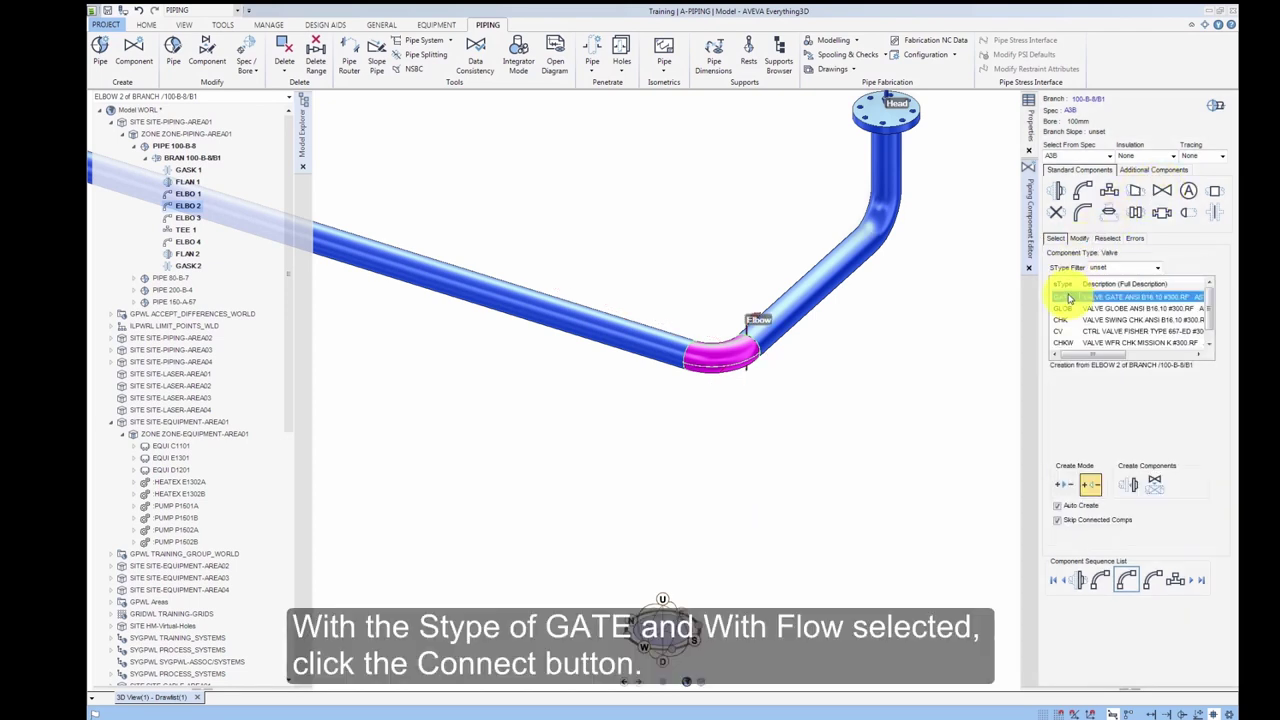
pyautogui.click(1066, 486)
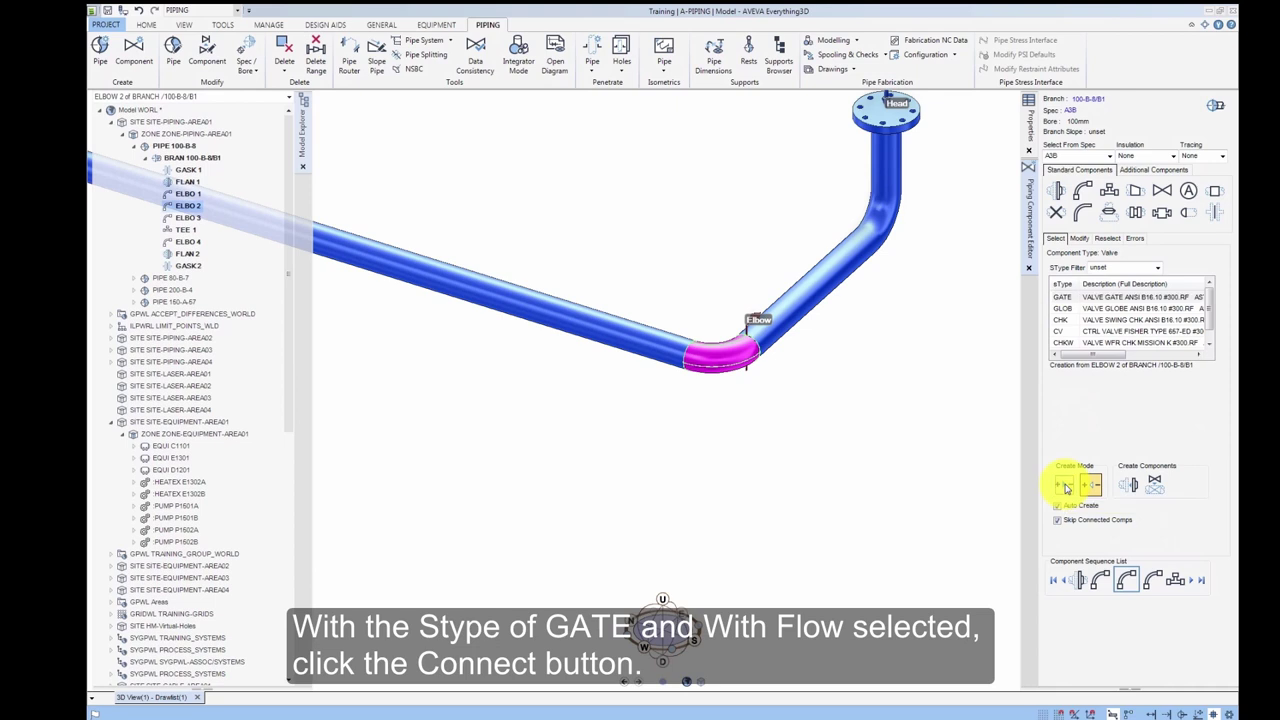
pyautogui.click(1128, 486)
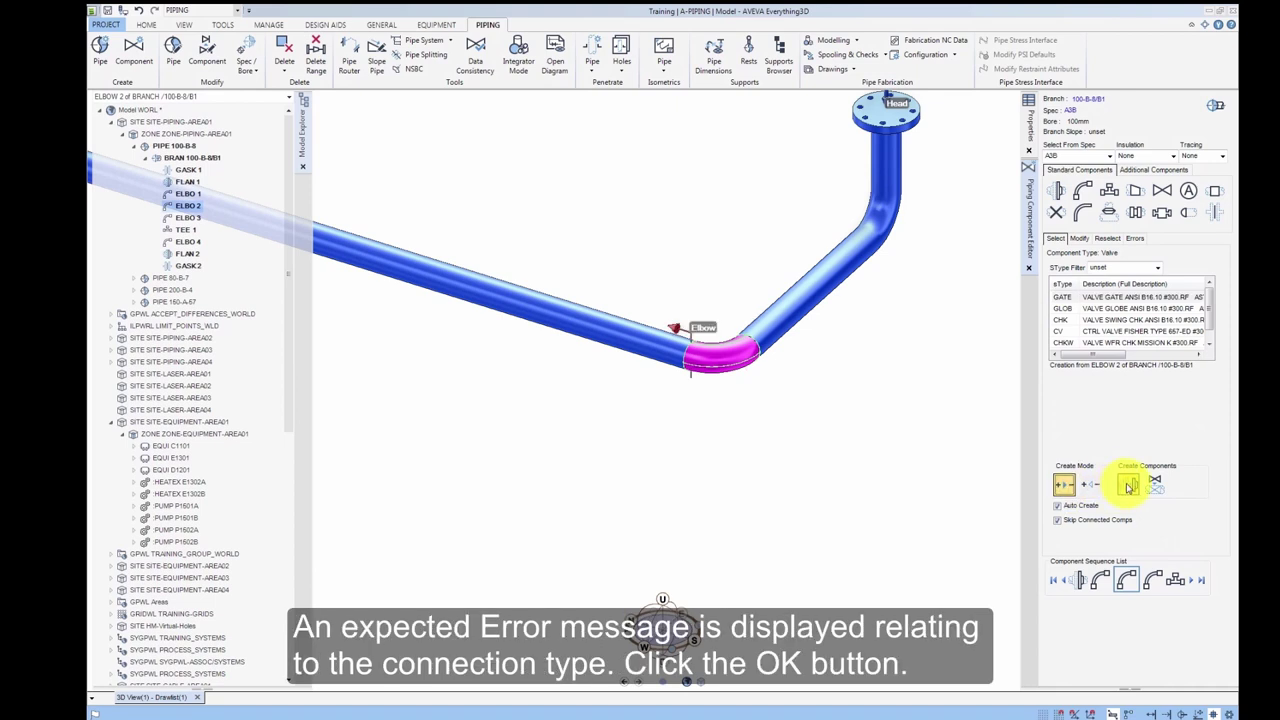
# Dismiss the connection error and swap the valve's leave flange for FLANGE WN ANSI B16.5
pyautogui.click(669, 390)
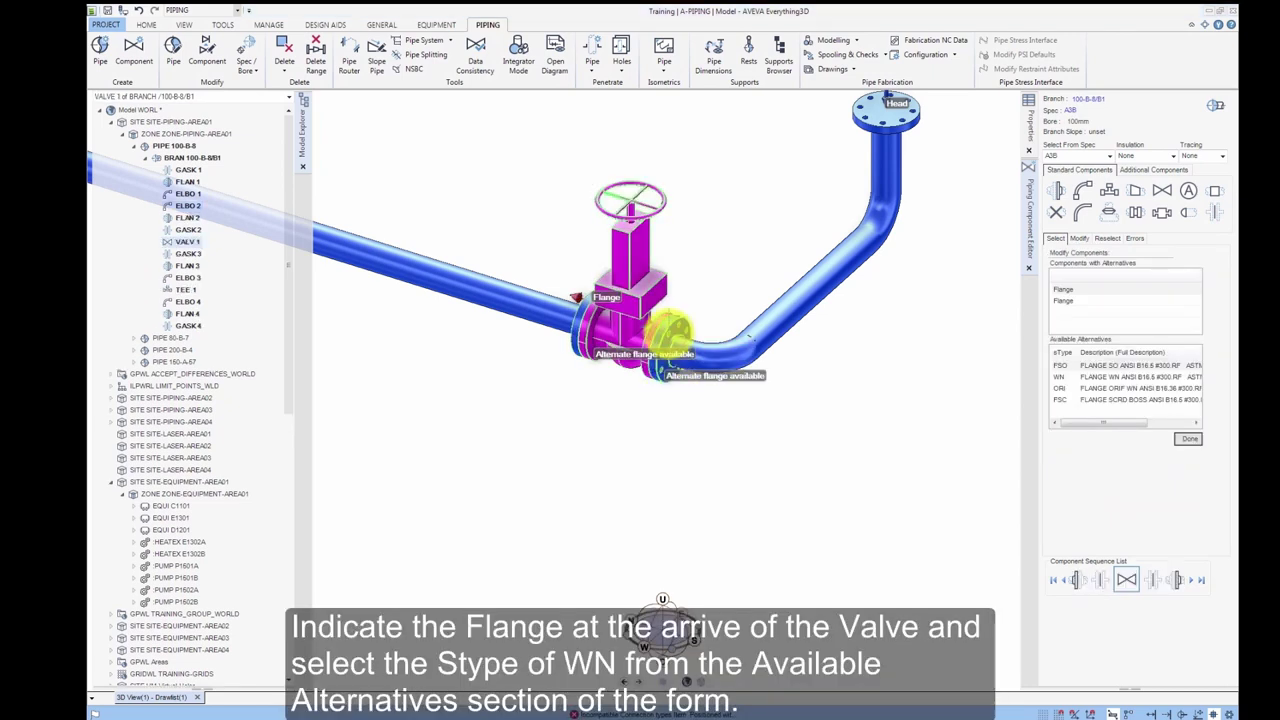
pyautogui.click(670, 330)
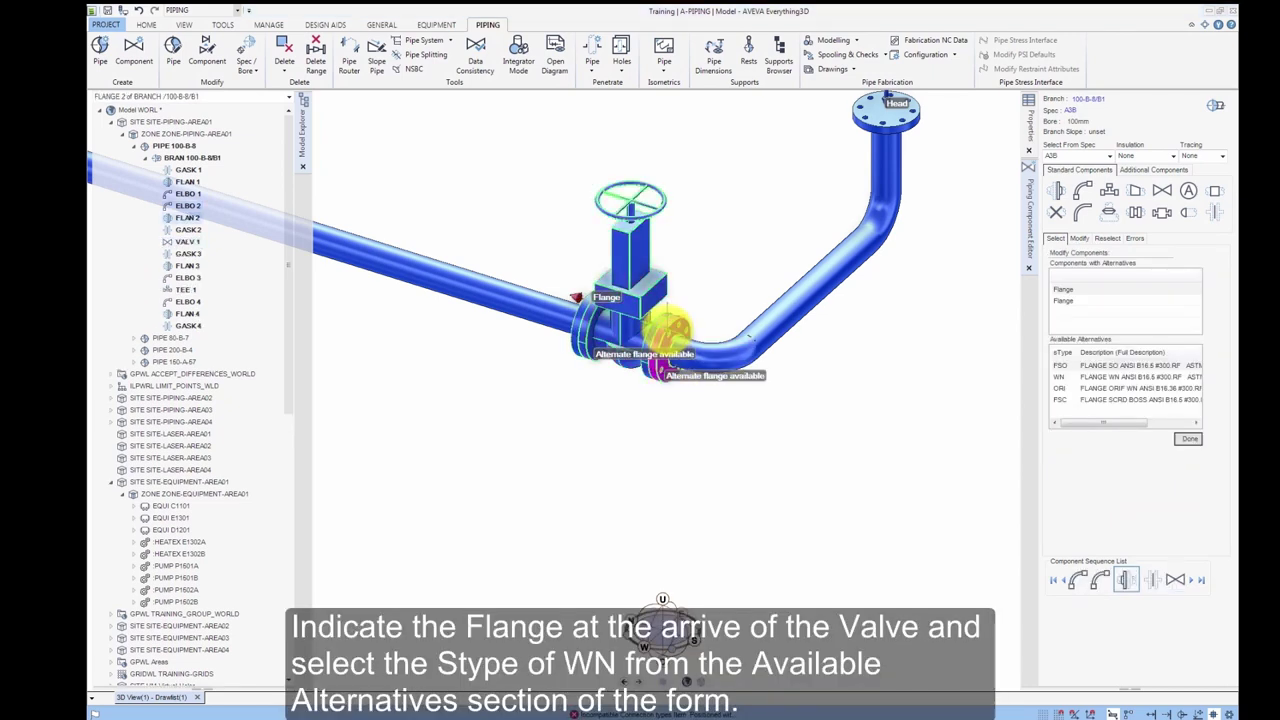
pyautogui.click(1059, 377)
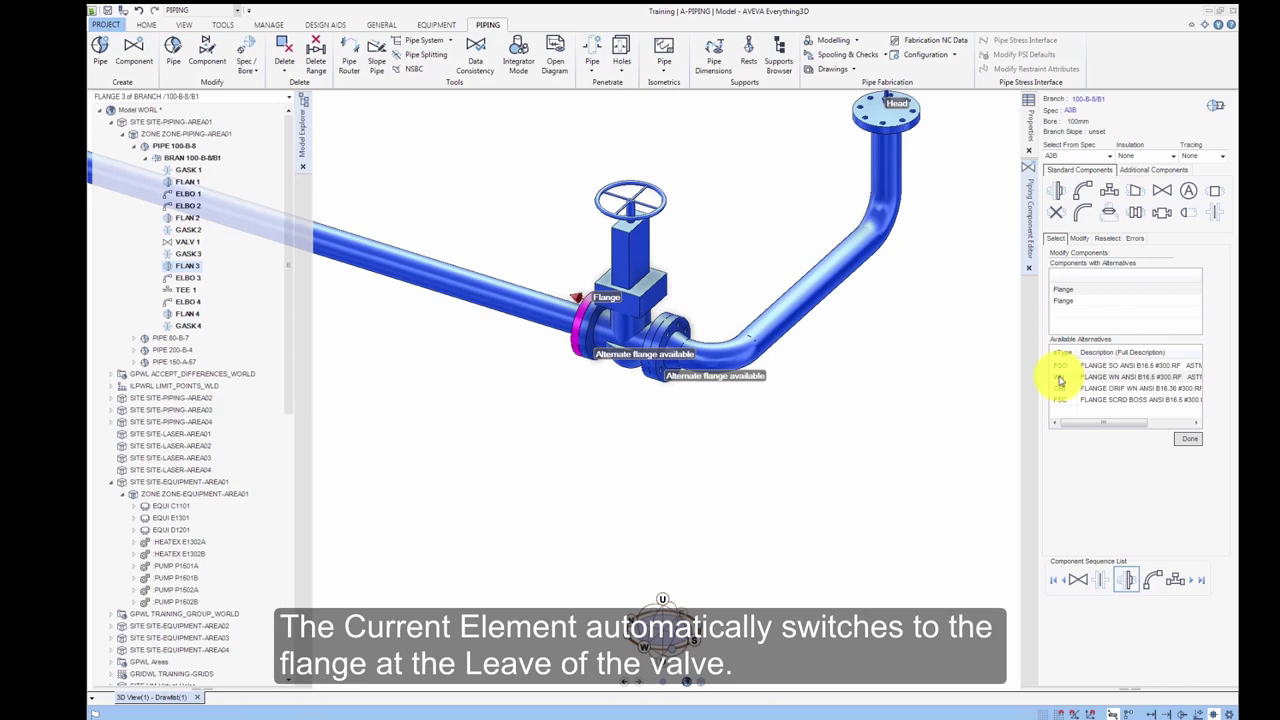
pyautogui.click(1060, 377)
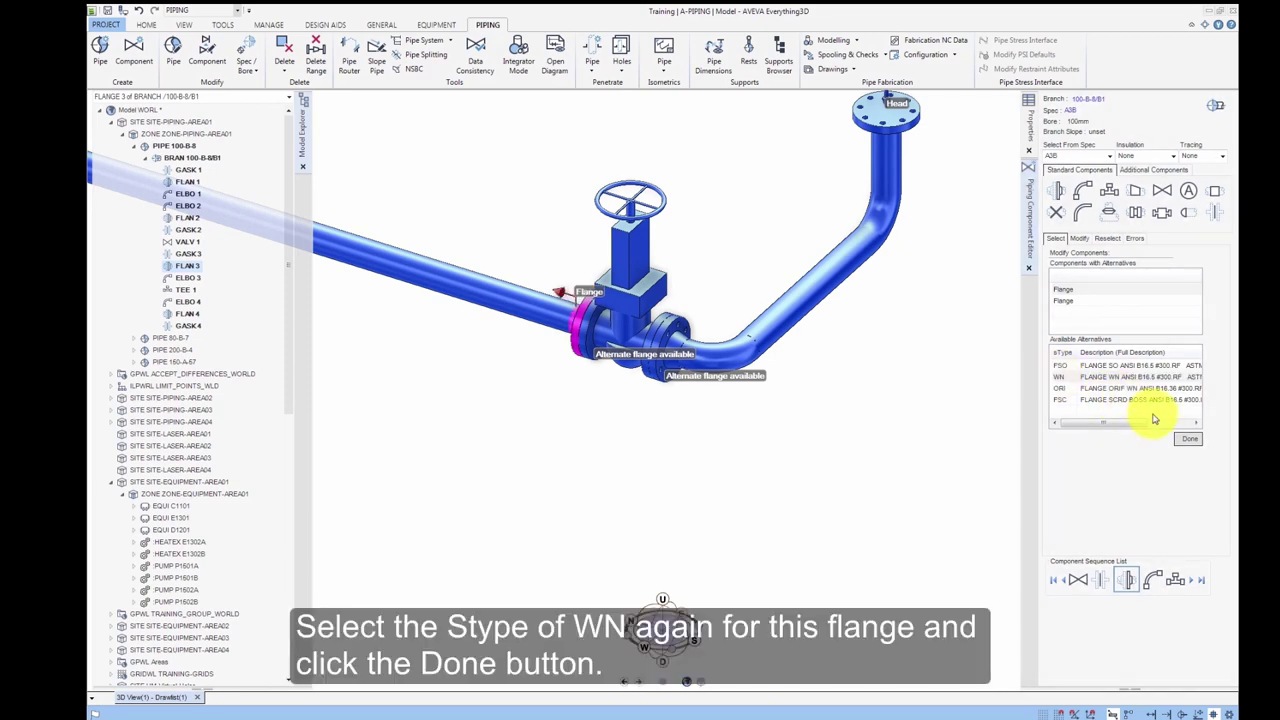
pyautogui.click(1187, 440)
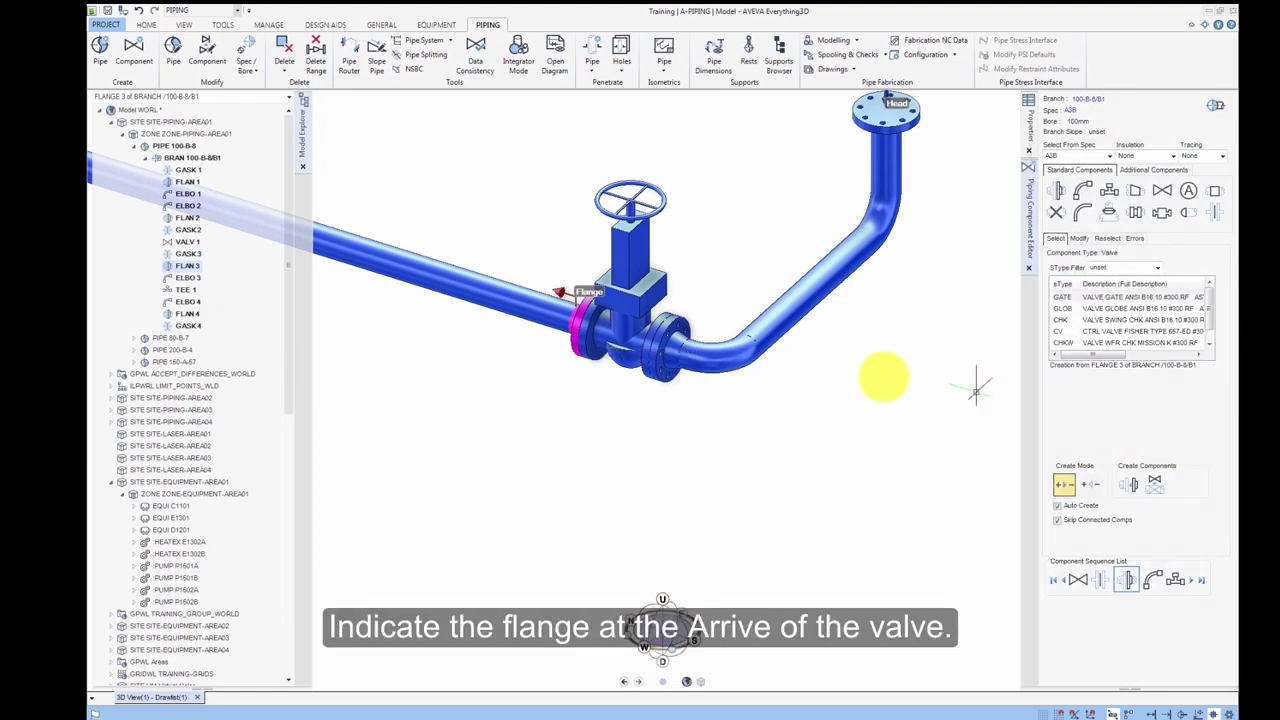
pyautogui.click(672, 340)
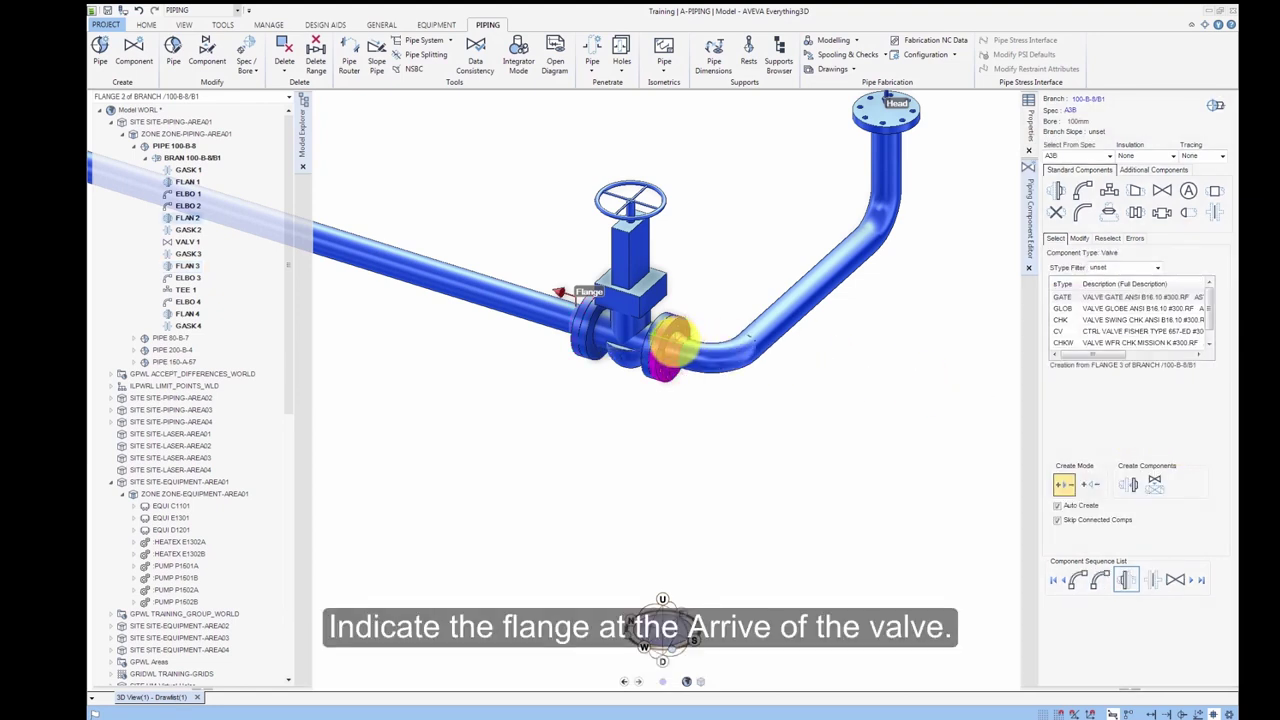
# Connect the gate valve and its flanges to the previous component, confirming both prompts
pyautogui.click(1078, 238)
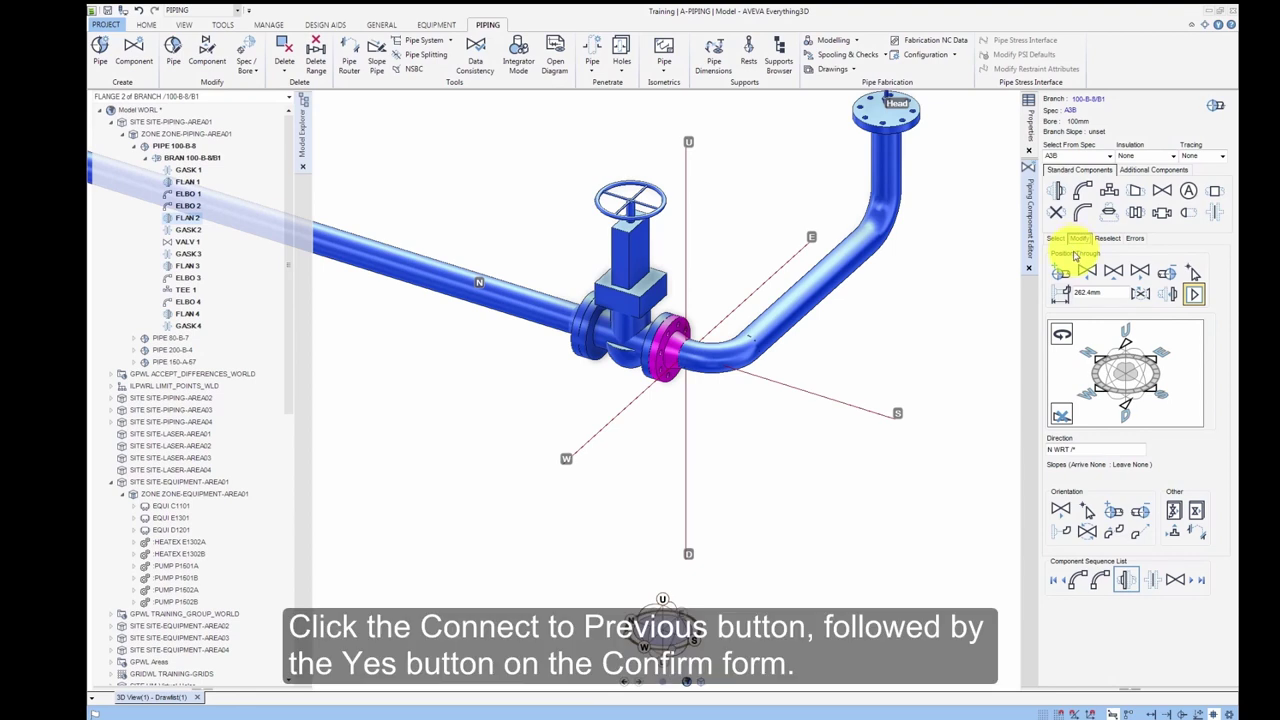
pyautogui.click(1169, 297)
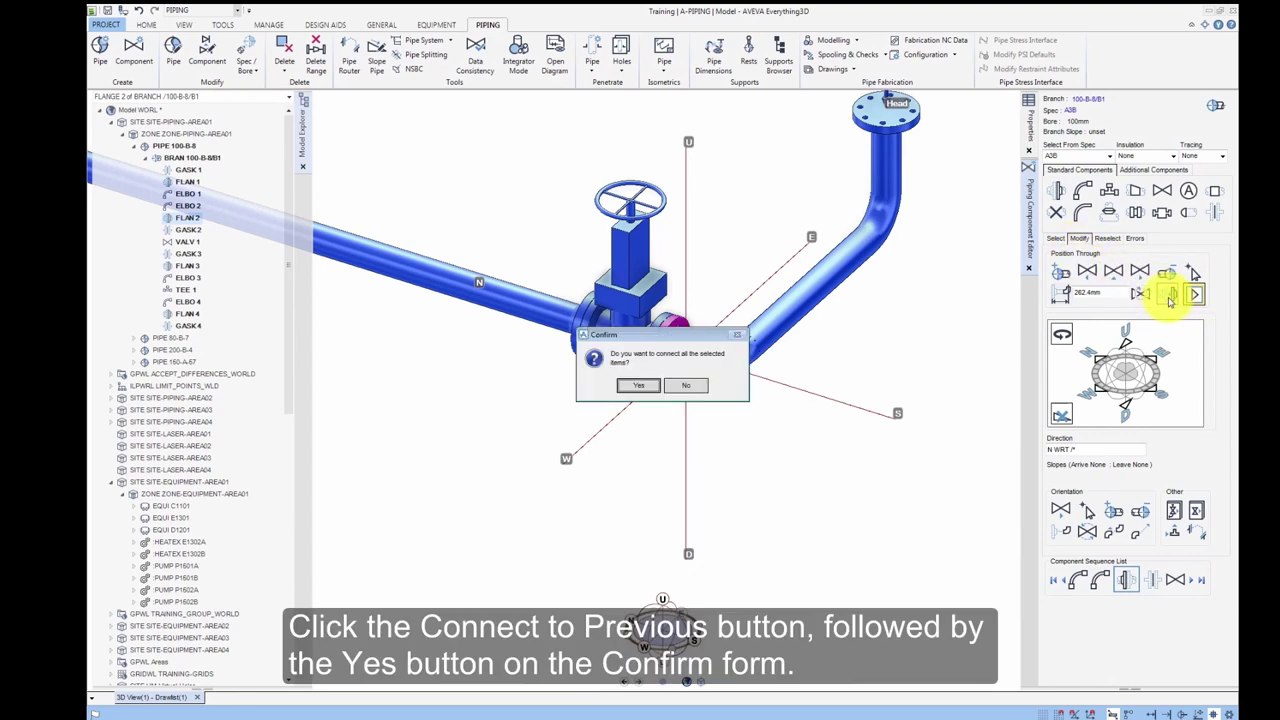
pyautogui.click(648, 385)
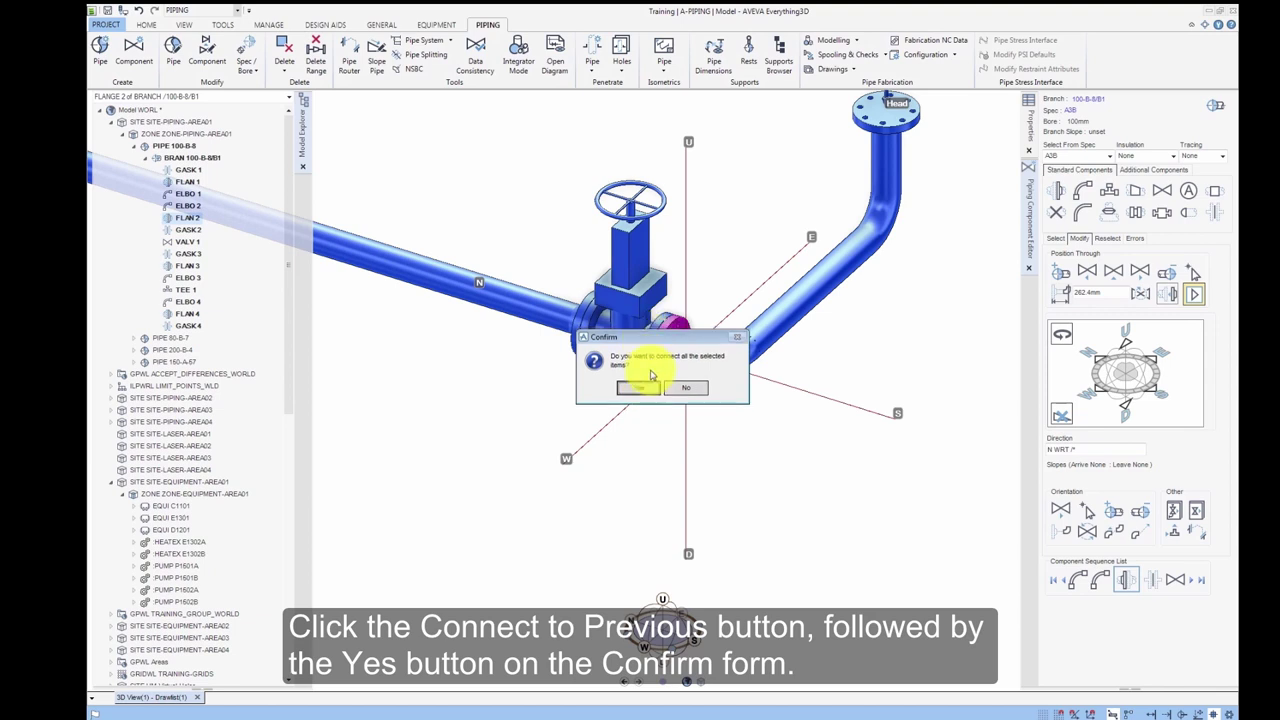
pyautogui.click(648, 470)
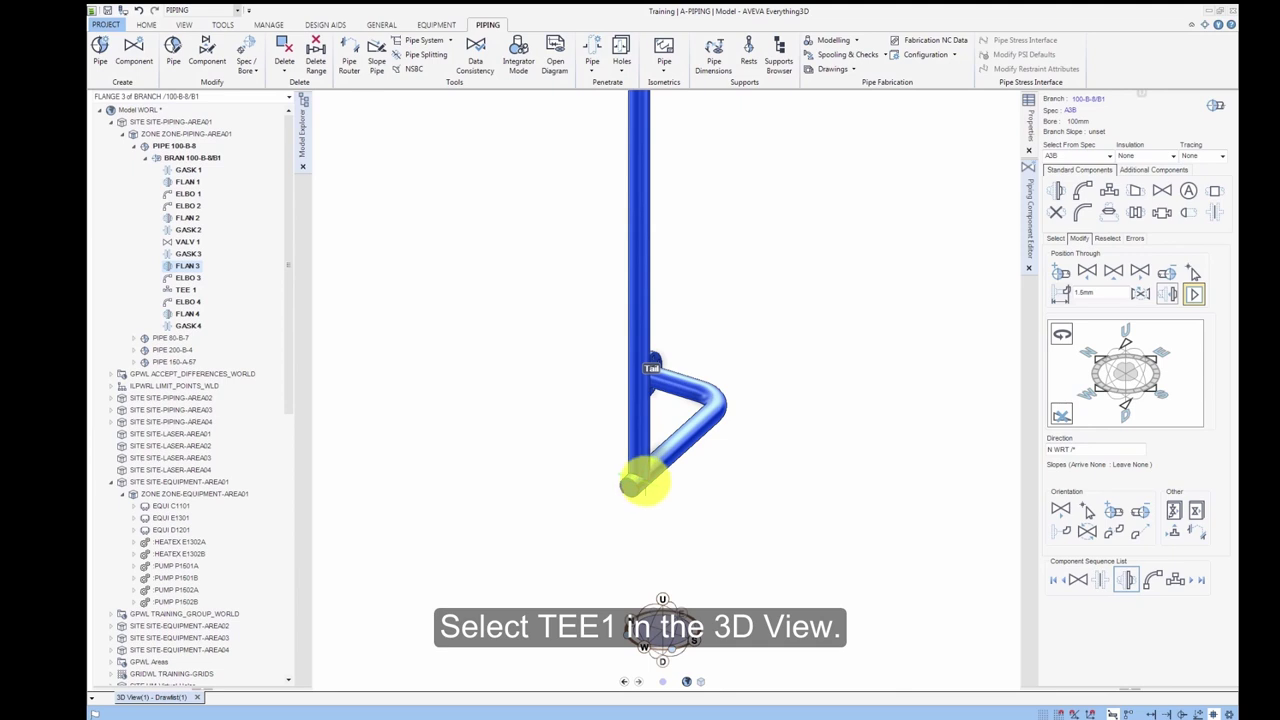
# Connect a GATE valve directly after TEE 1 and dismiss the incompatible-connection error
pyautogui.click(642, 484)
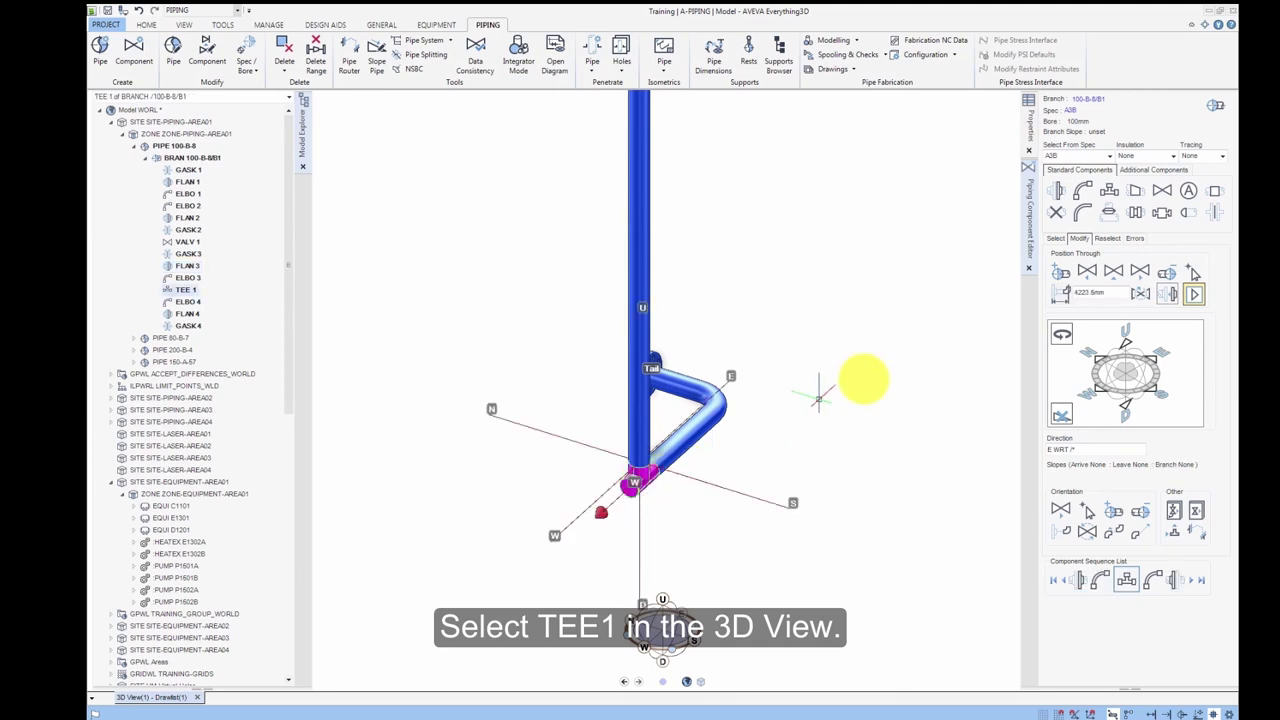
pyautogui.click(1158, 193)
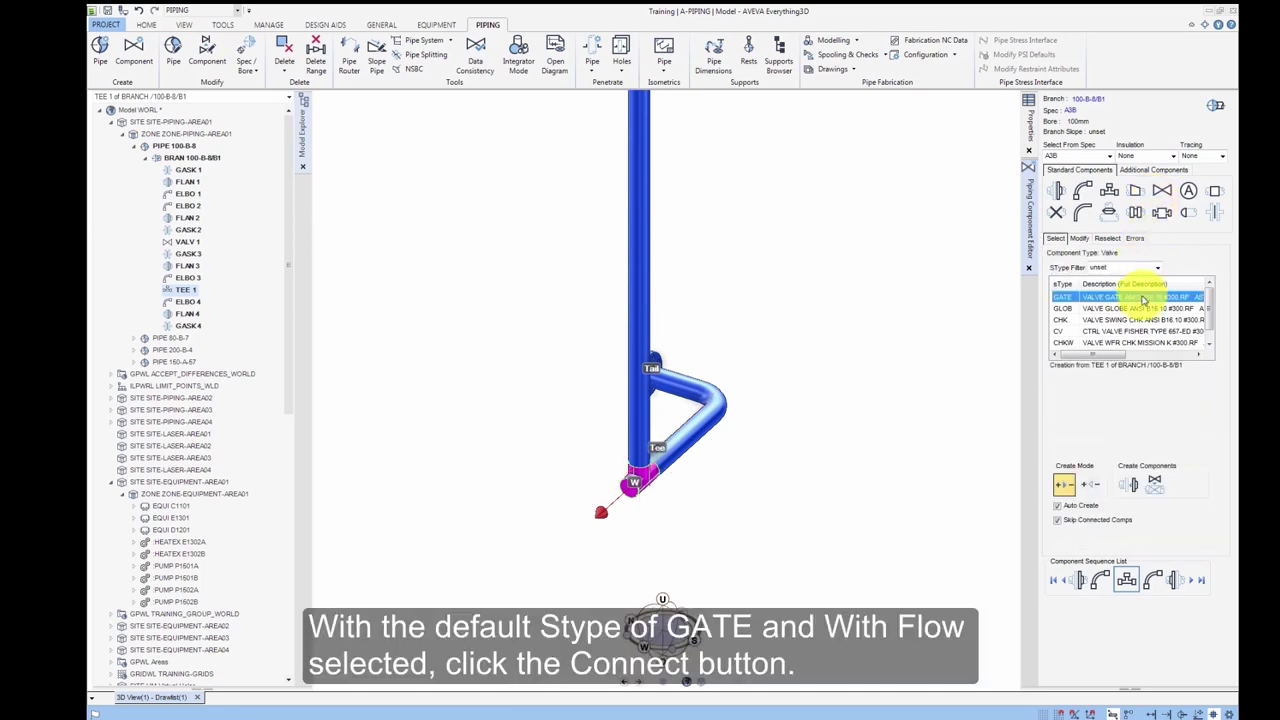
pyautogui.click(1131, 487)
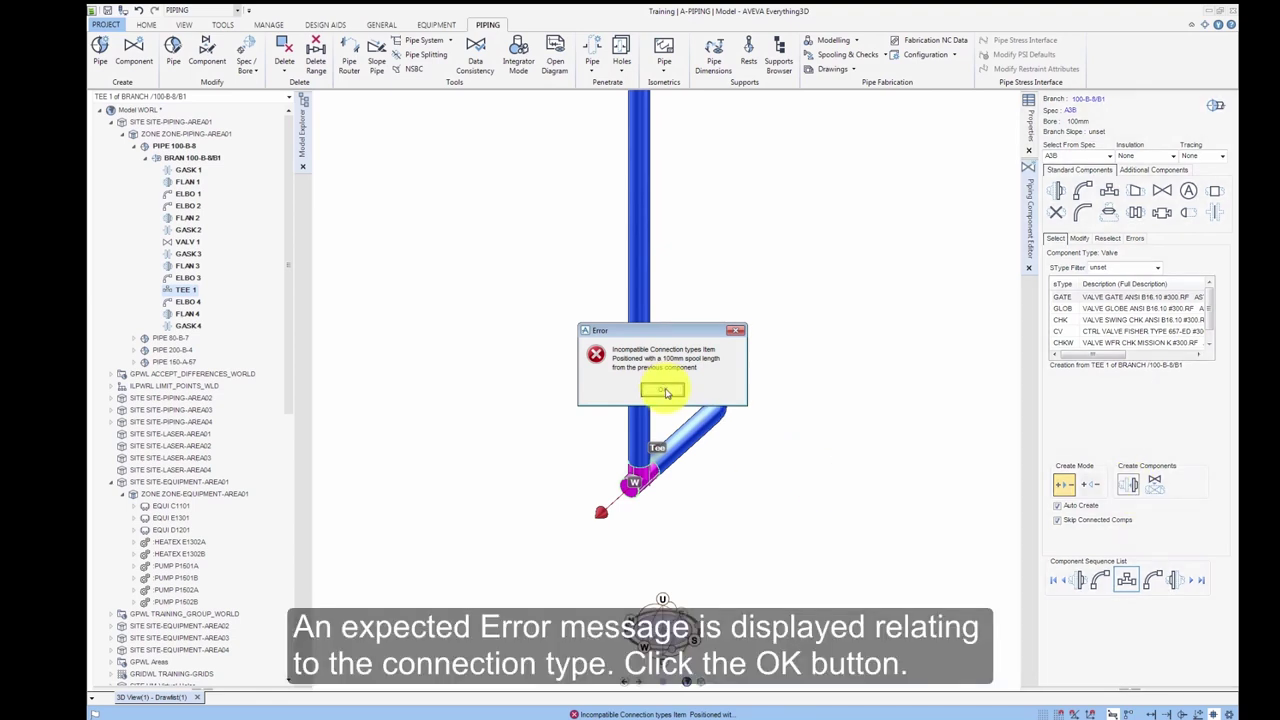
pyautogui.click(663, 390)
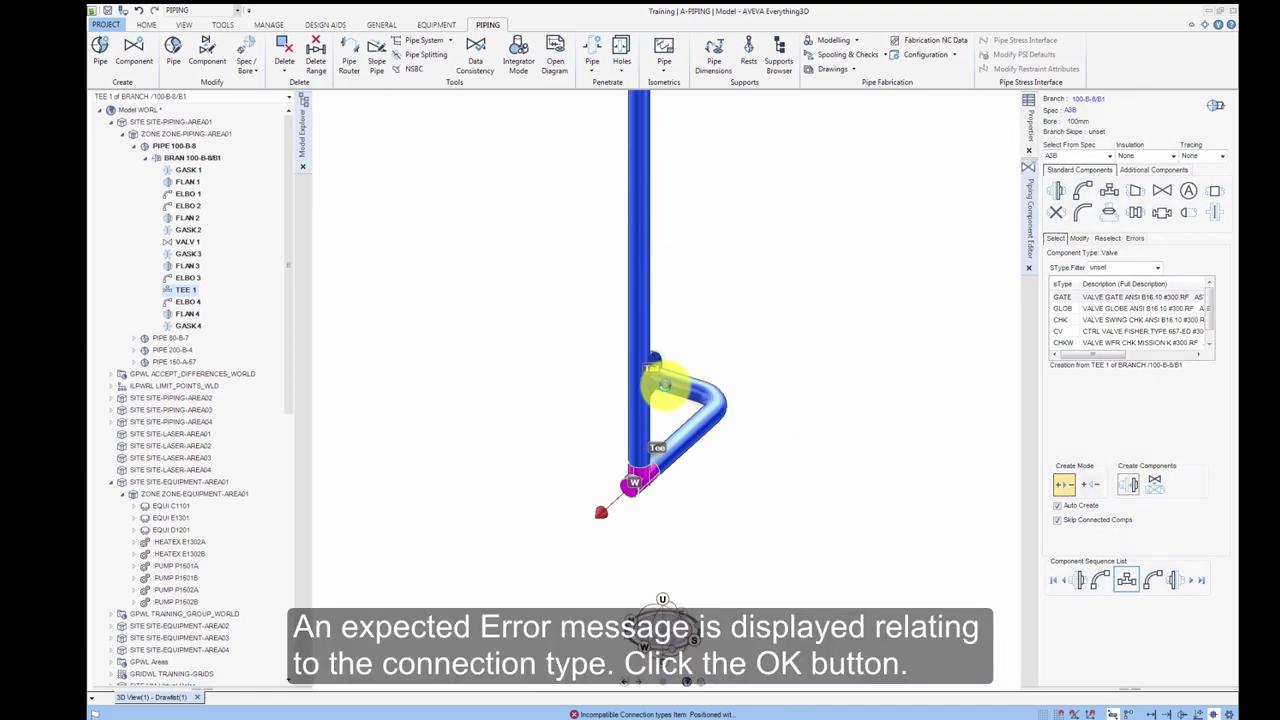
# Replace the flanges on VALV 2 with the WN weld-neck alternative
pyautogui.scroll(3, 678, 478)
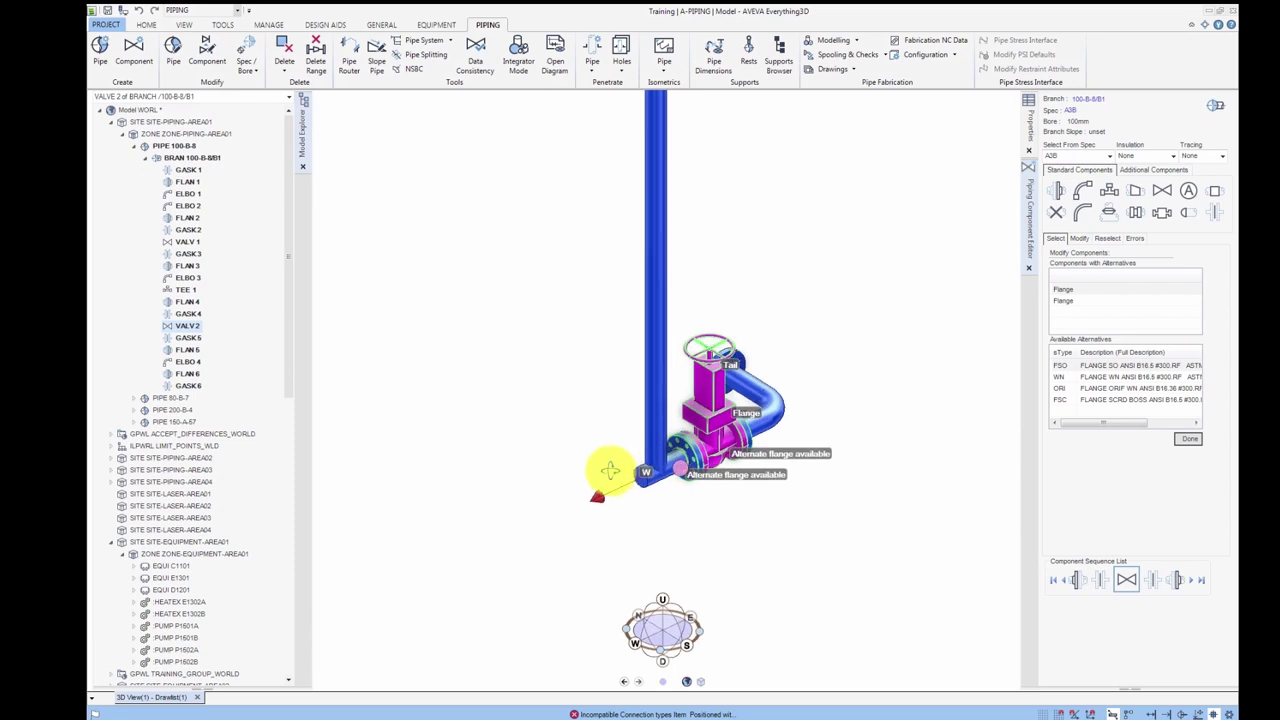
pyautogui.scroll(3, 686, 486)
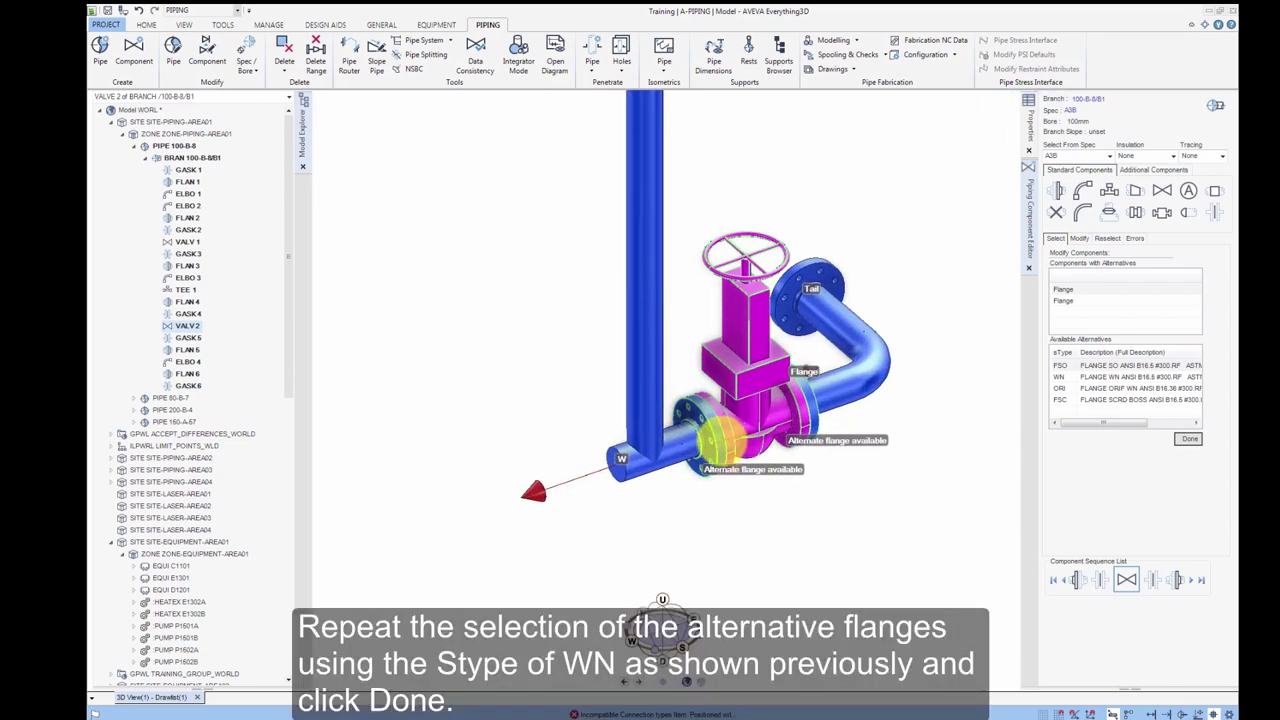
pyautogui.click(714, 438)
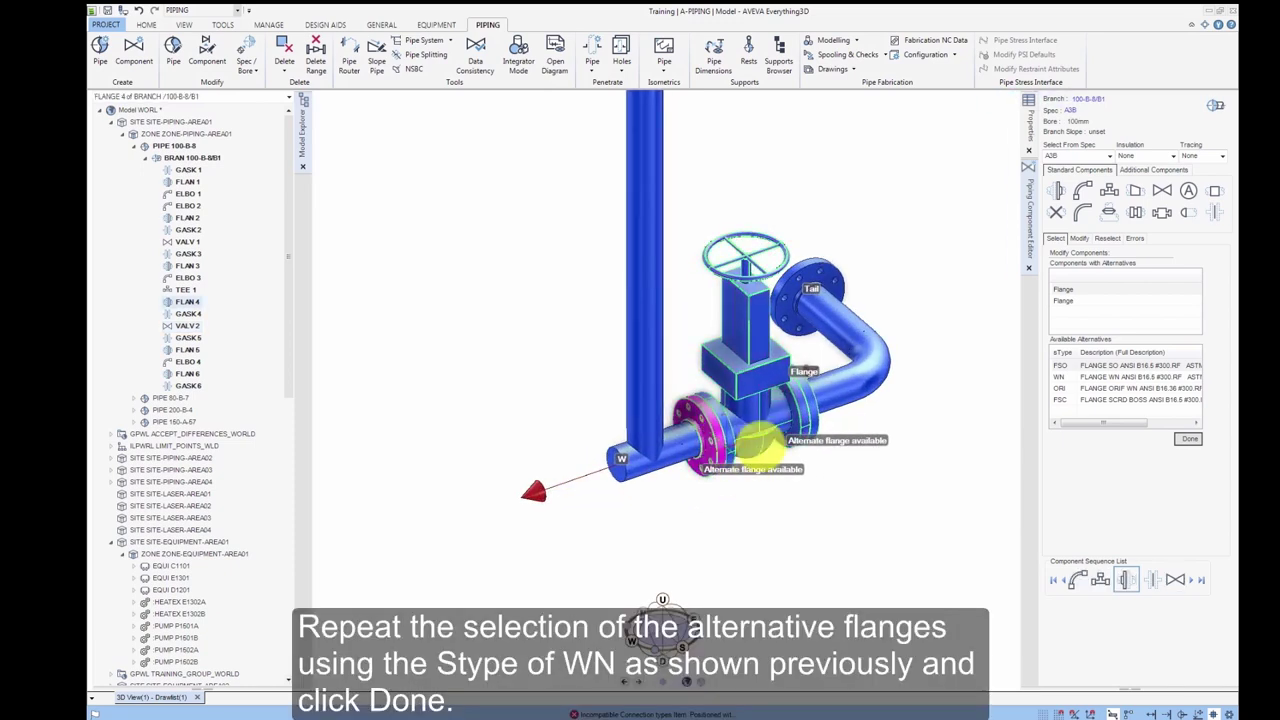
pyautogui.click(1062, 378)
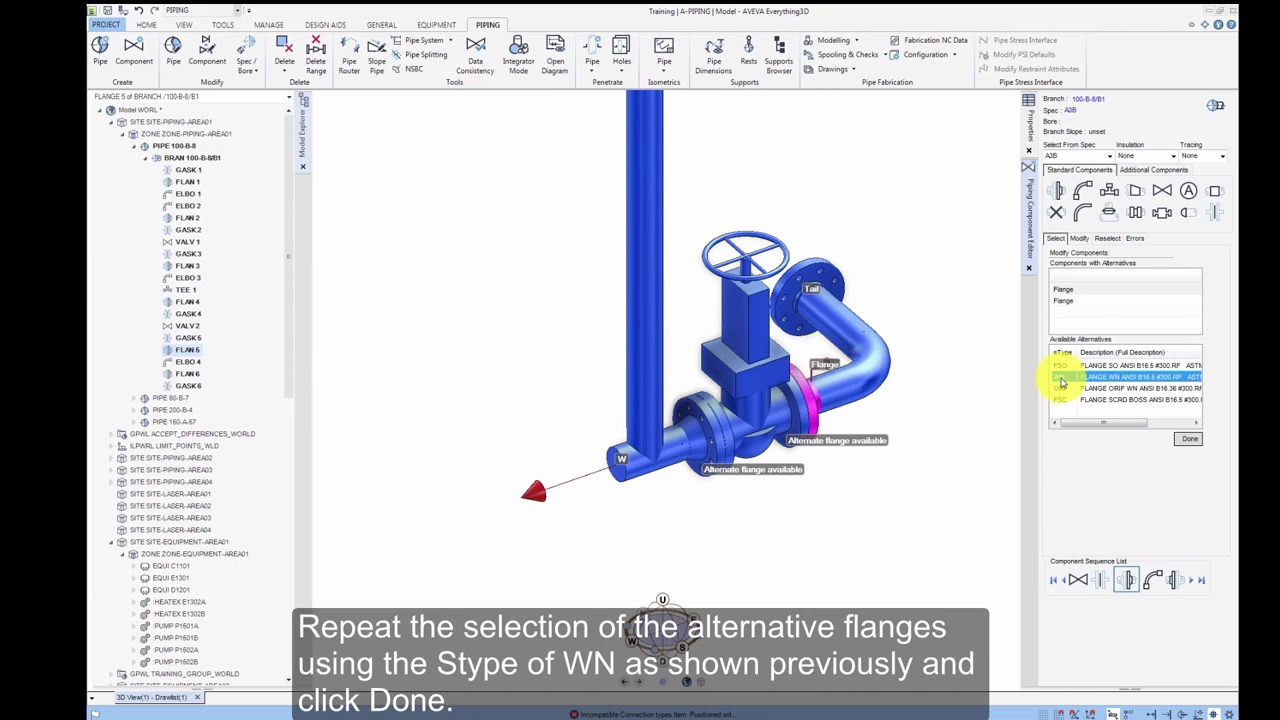
pyautogui.click(1186, 439)
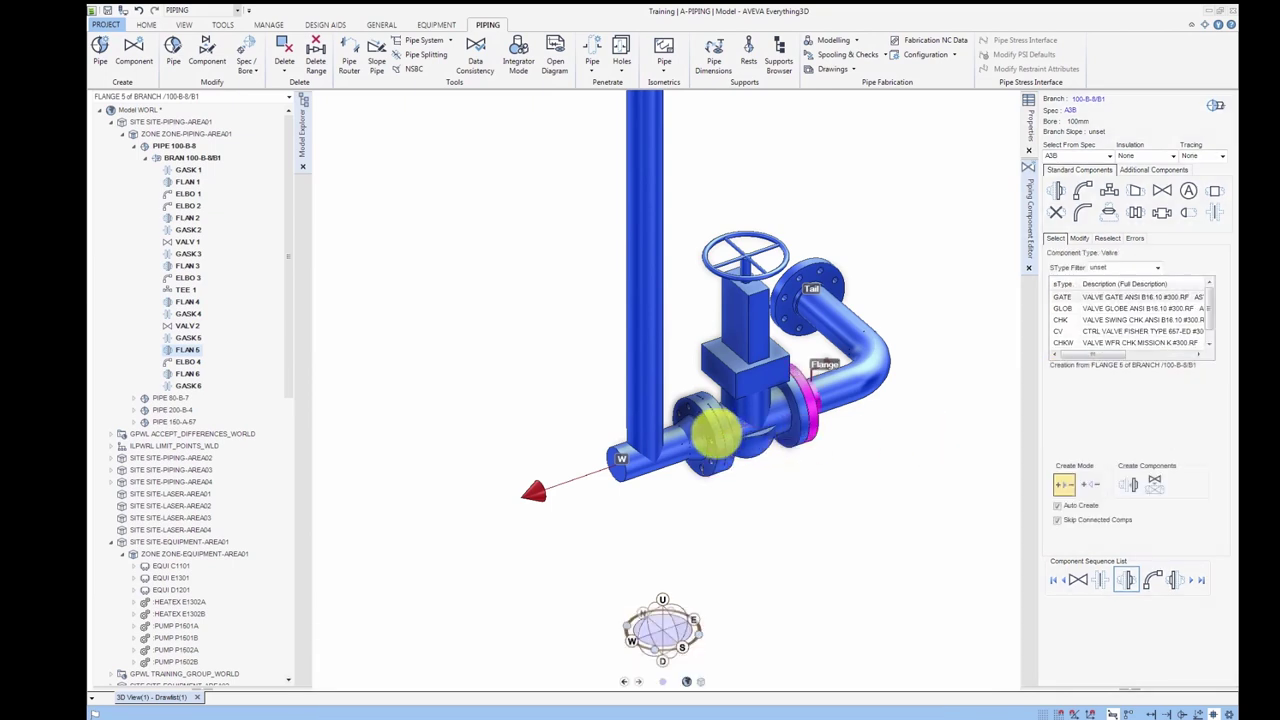
pyautogui.click(708, 436)
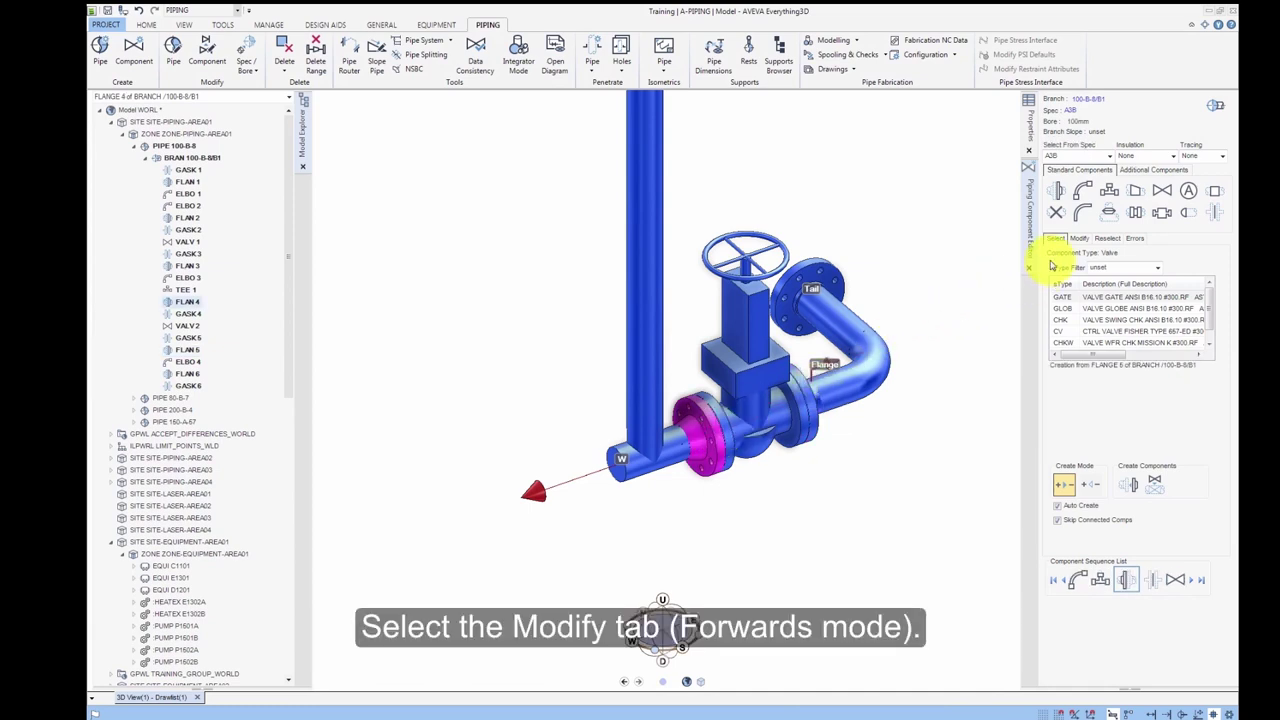
# Connect VALV 2 and its WN flanges to the previous component, then select VALV 2
pyautogui.click(1080, 240)
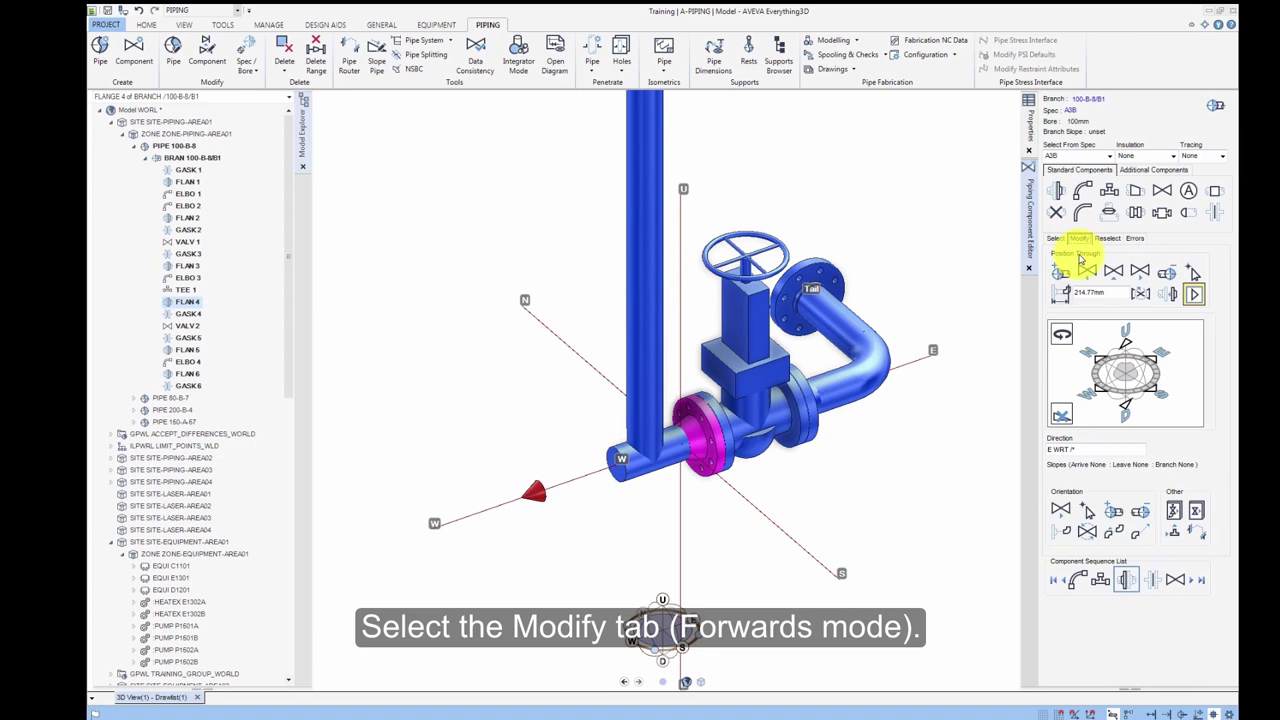
pyautogui.click(1168, 294)
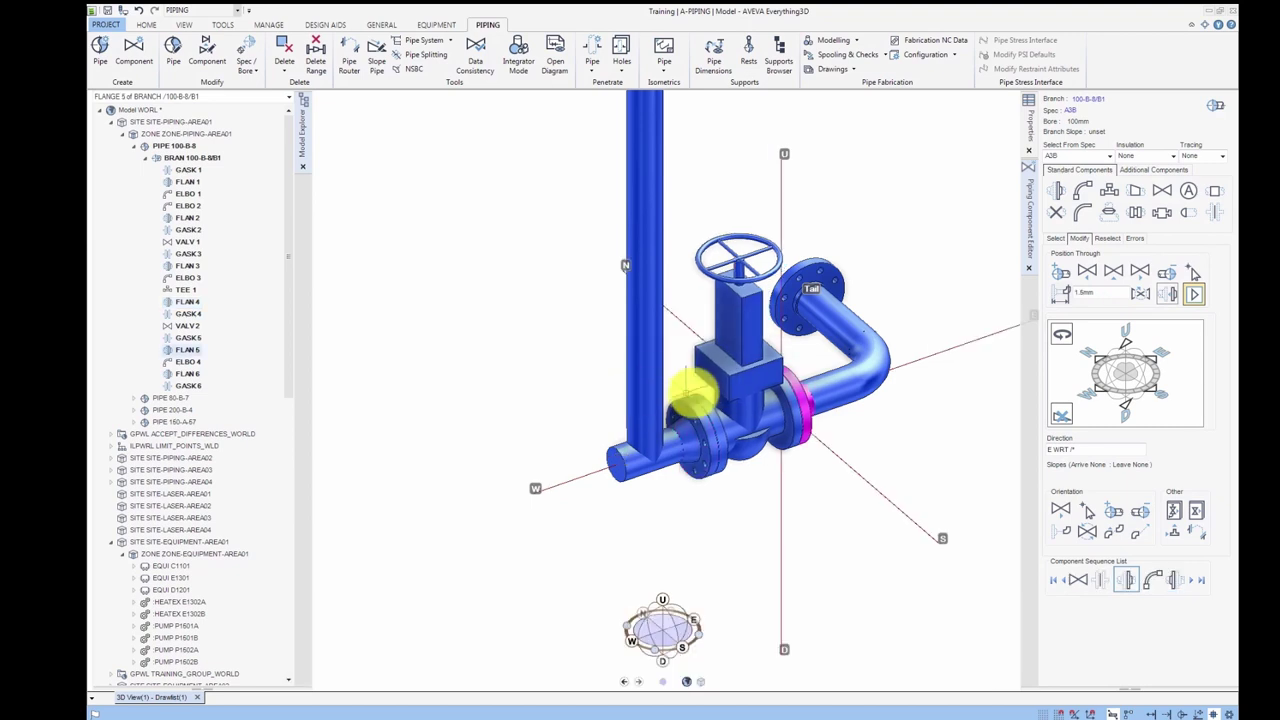
pyautogui.click(737, 400)
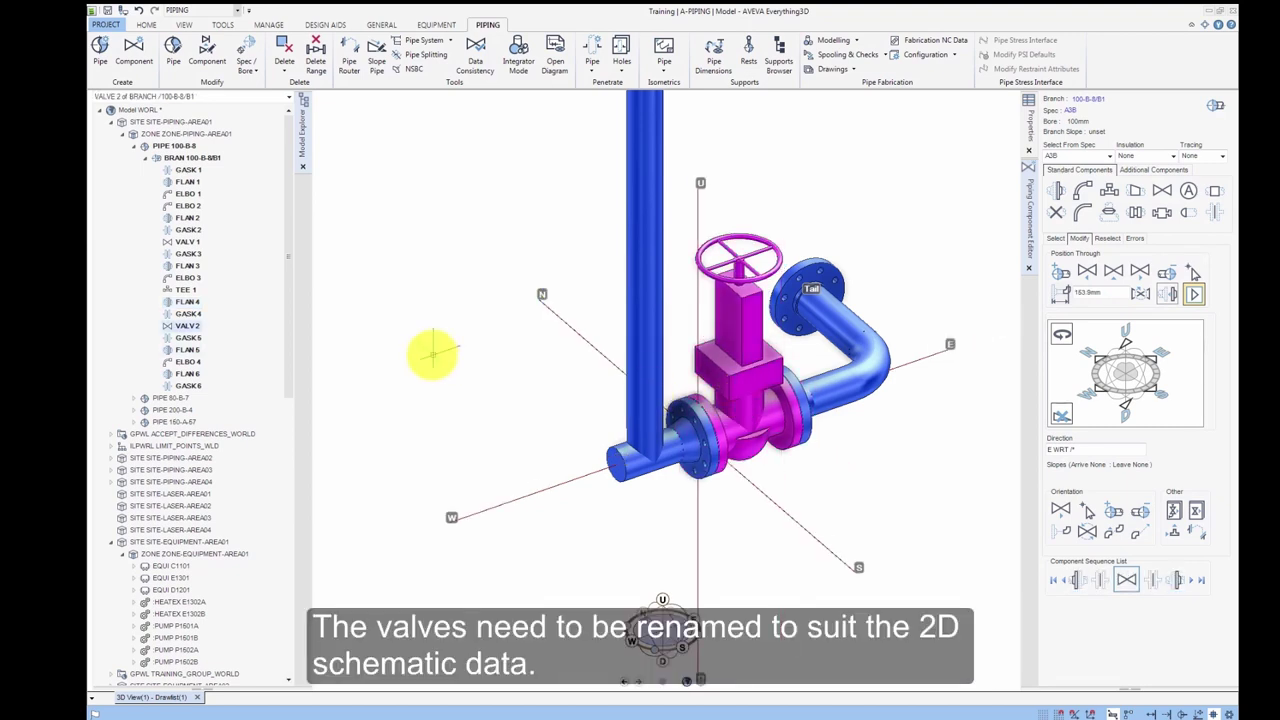
pyautogui.rightClick(190, 327)
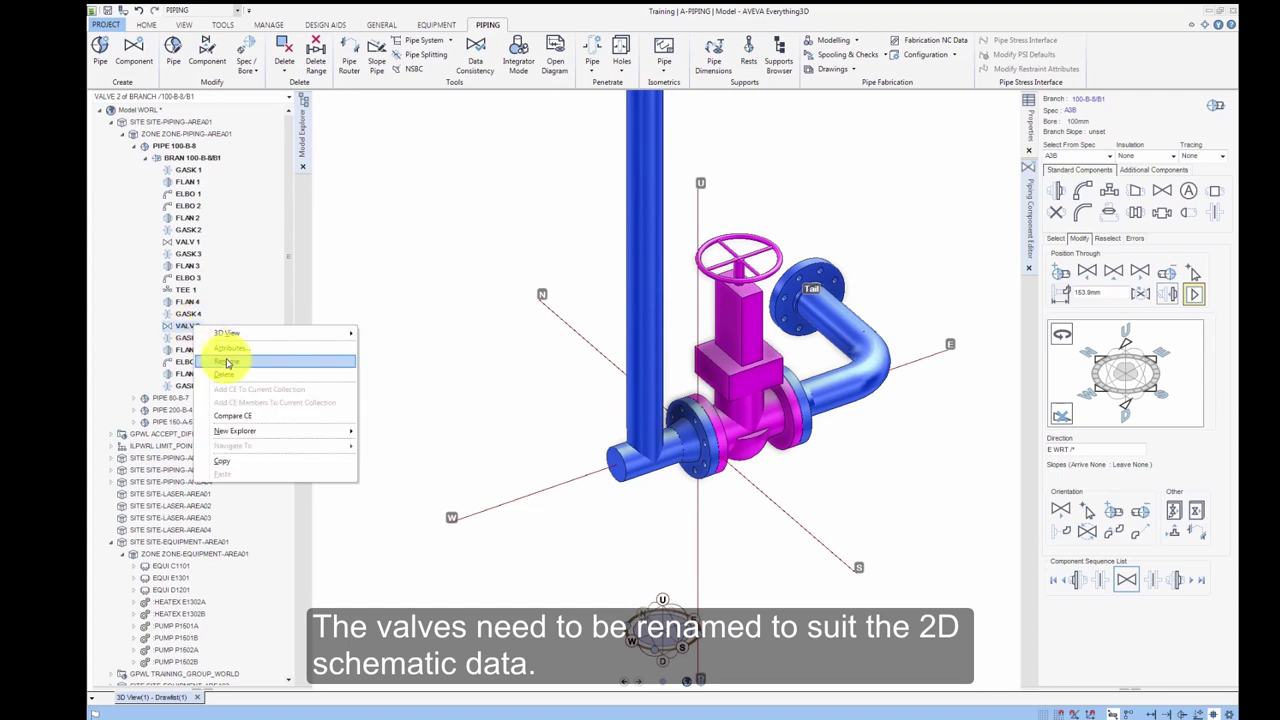
# Rename VALV 2 to V110
pyautogui.click(226, 361)
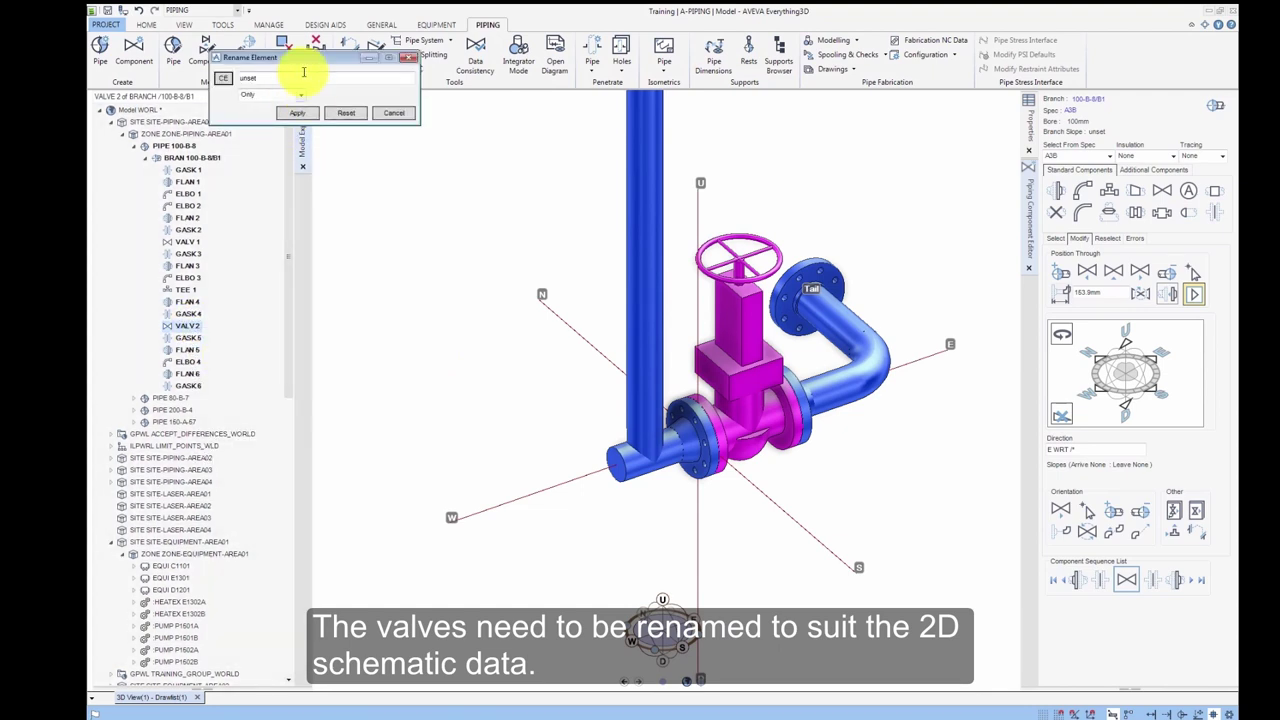
pyautogui.moveTo(302, 57); pyautogui.dragTo(420, 290)
pyautogui.click(410, 311)
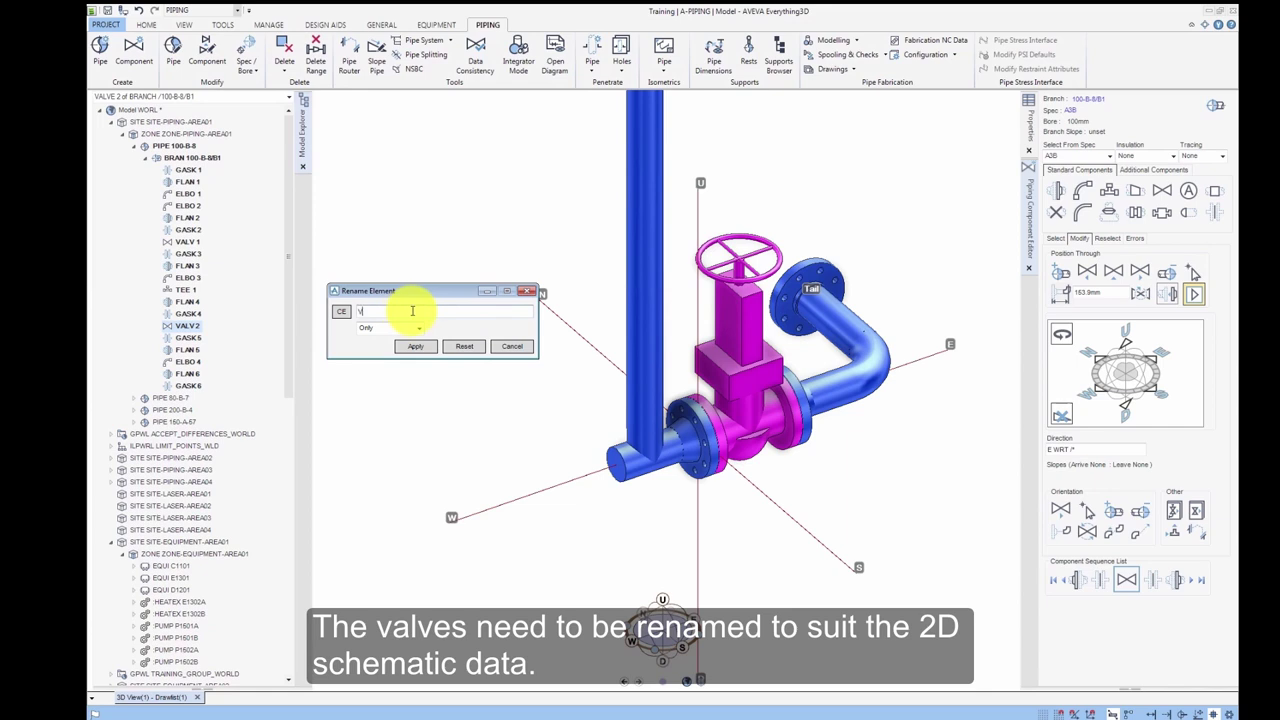
pyautogui.write('/V110')
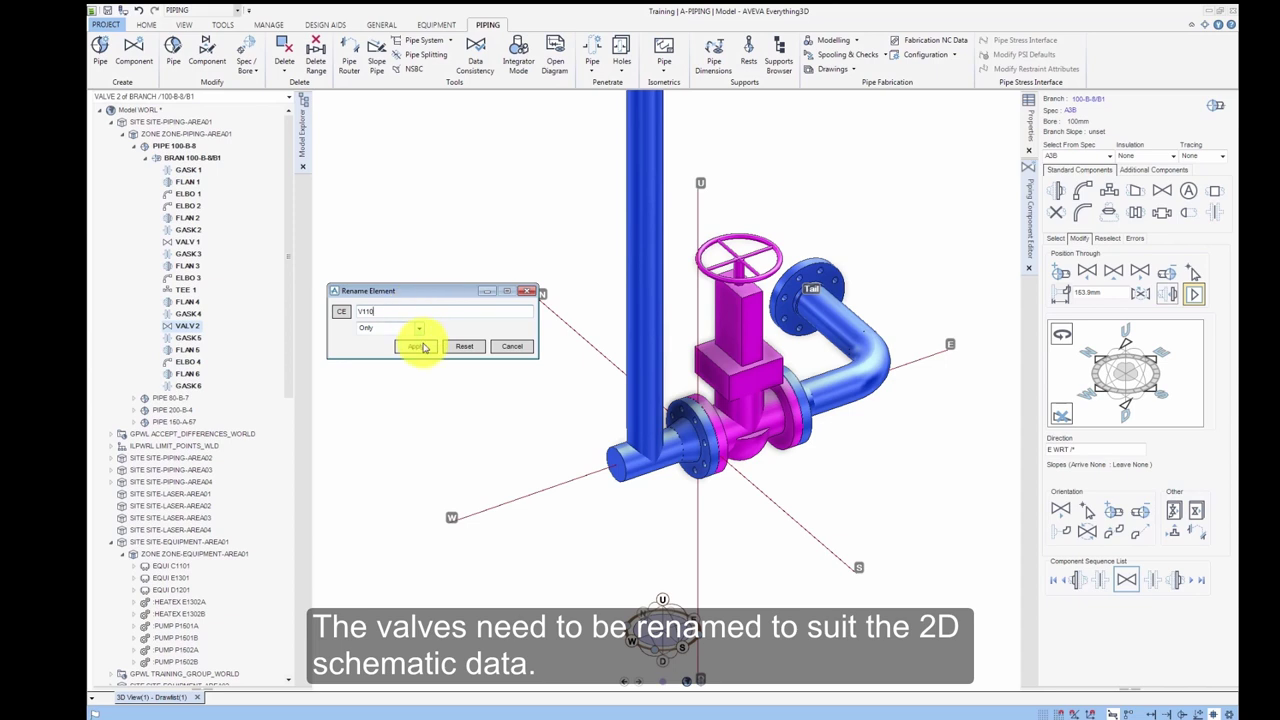
pyautogui.click(415, 345)
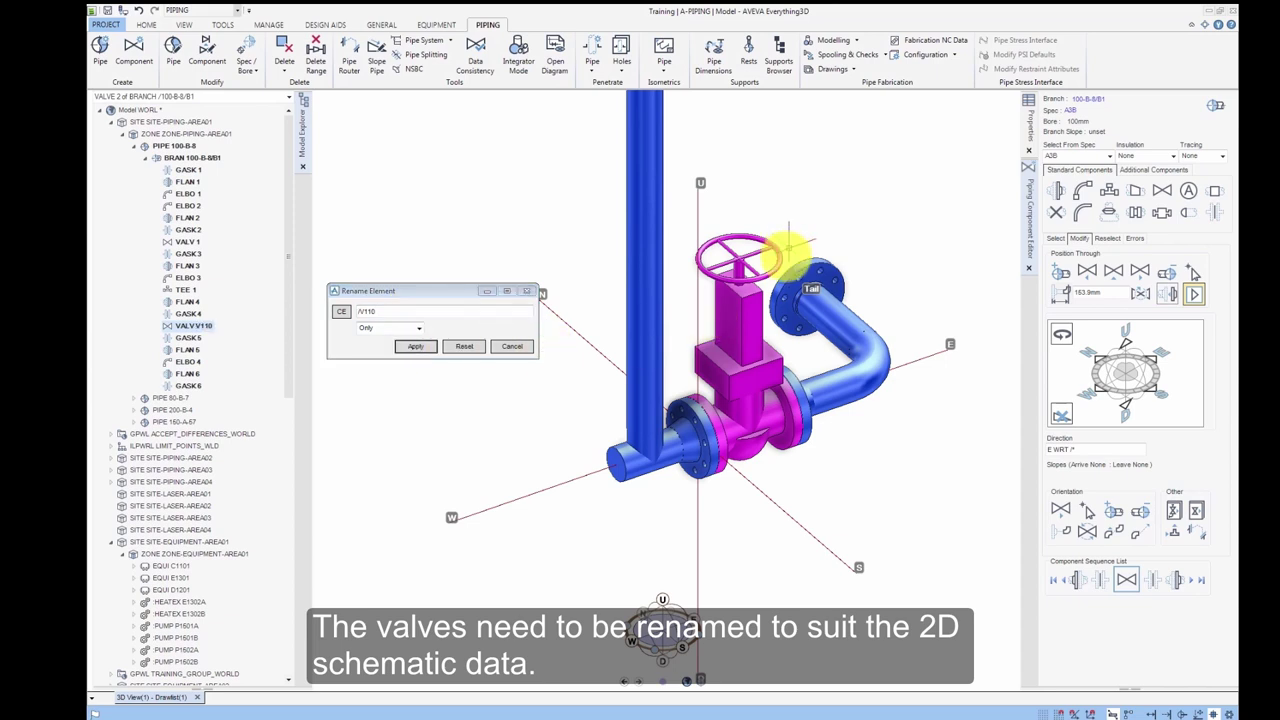
# Rename VALV 1 to V112 and close the Rename window
pyautogui.scroll(-3, 785, 258)
pyautogui.moveTo(874, 171); pyautogui.dragTo(722, 255, button='middle')
pyautogui.click(720, 256)
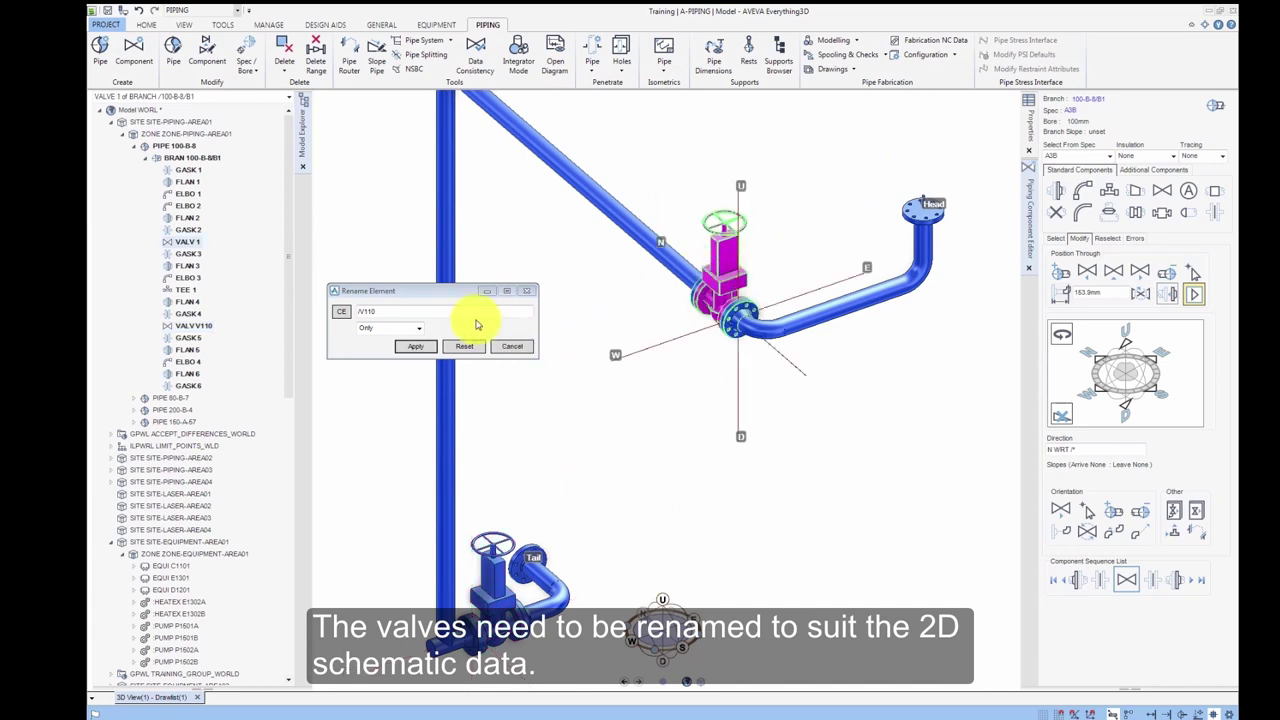
pyautogui.click(340, 313)
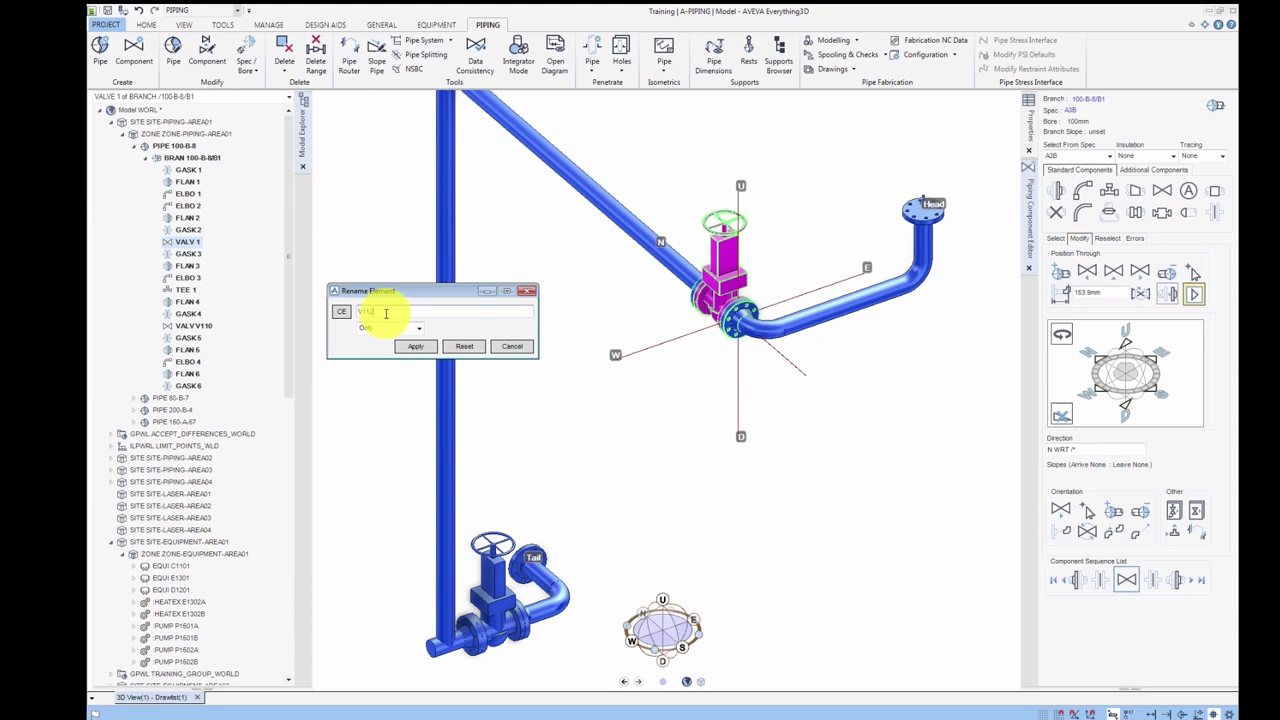
pyautogui.write('/V112')
pyautogui.click(418, 346)
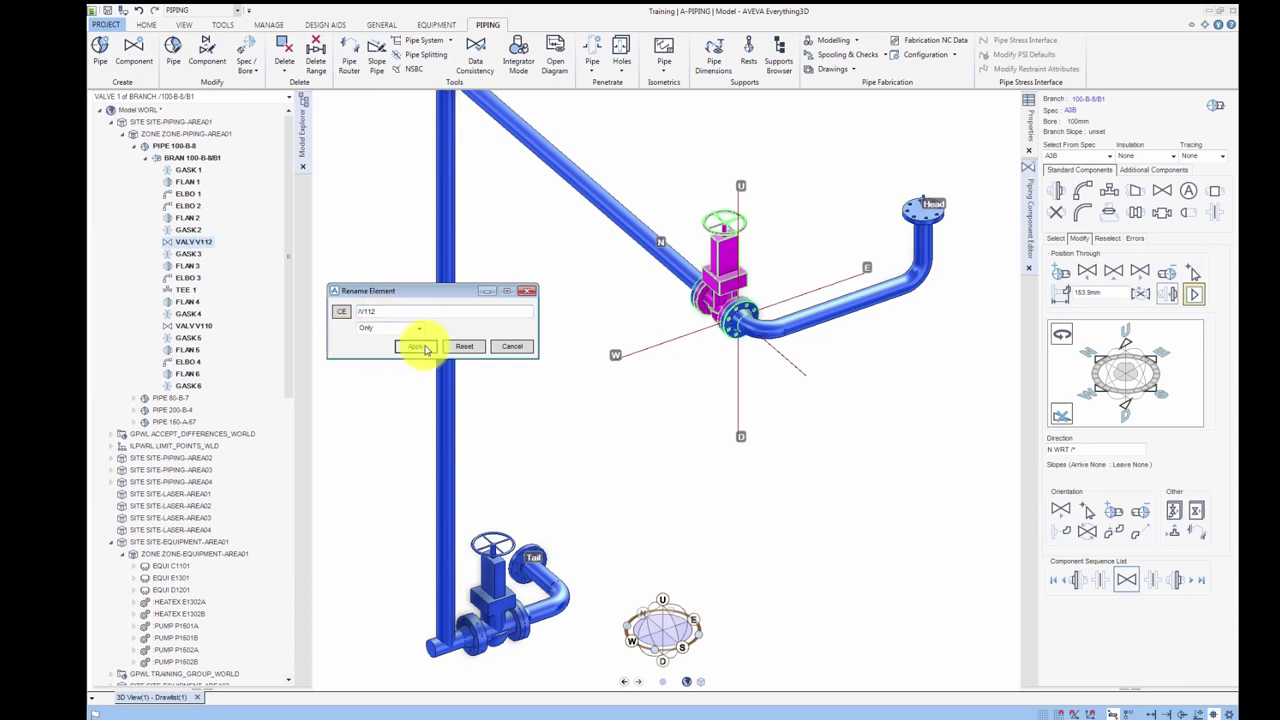
pyautogui.click(505, 347)
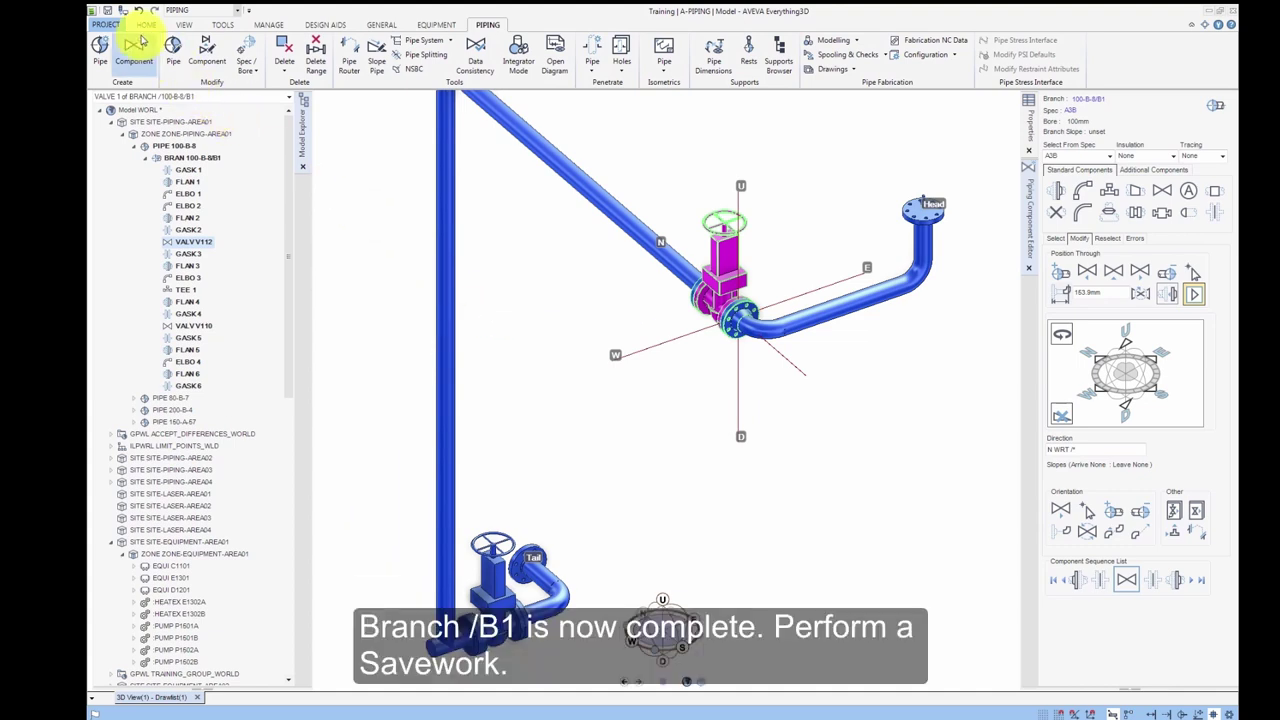
# Save work, then add pump P1501B from the Model Explorer to the 3D view
pyautogui.click(108, 14)
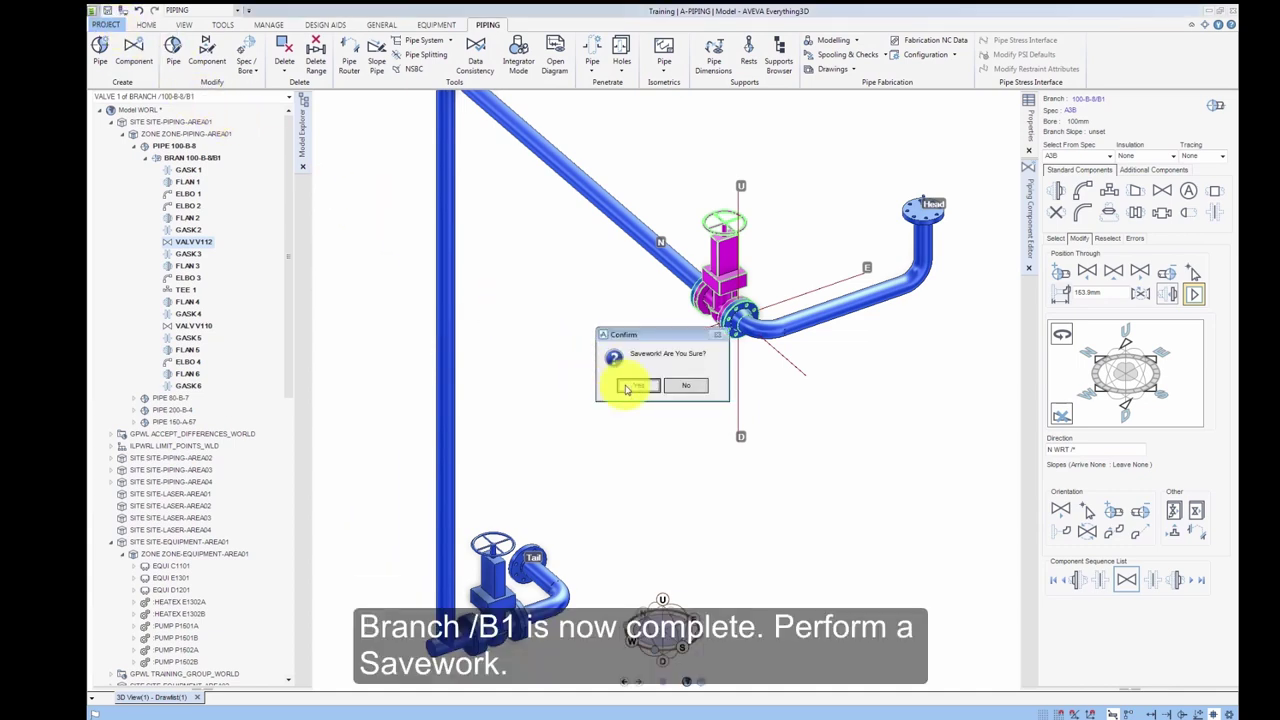
pyautogui.click(626, 389)
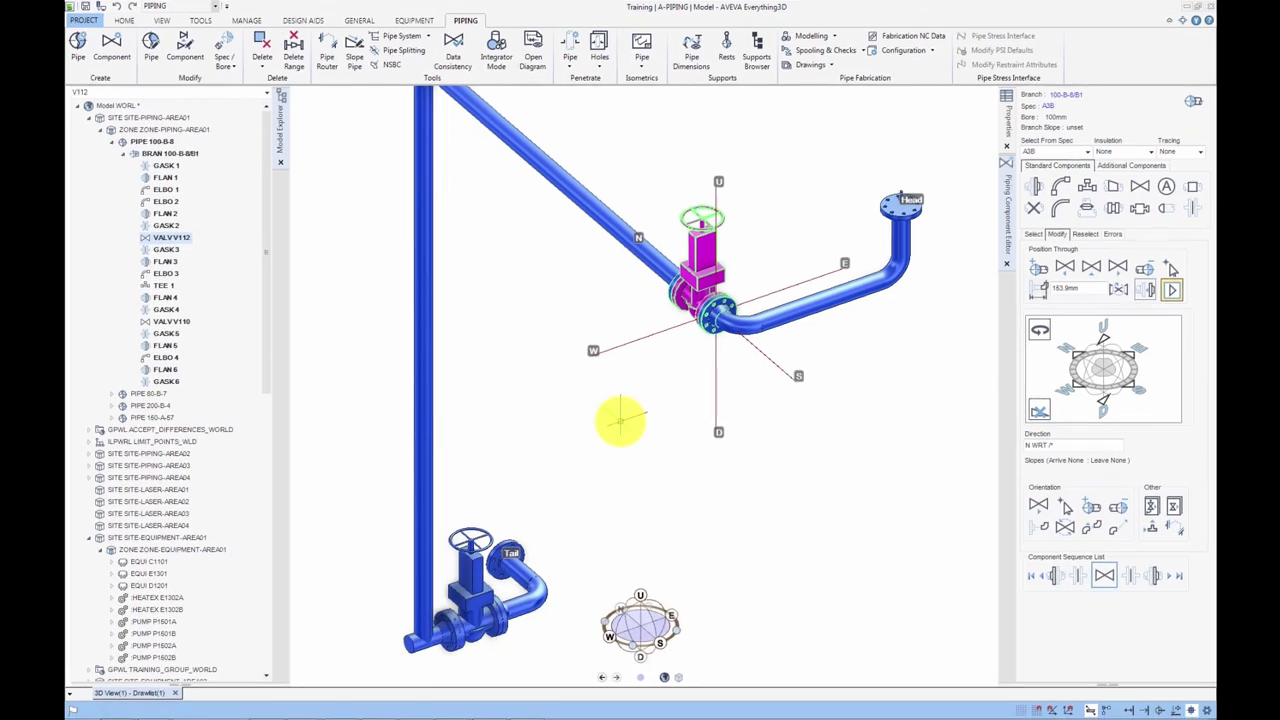
pyautogui.moveTo(163, 637); pyautogui.dragTo(580, 514)
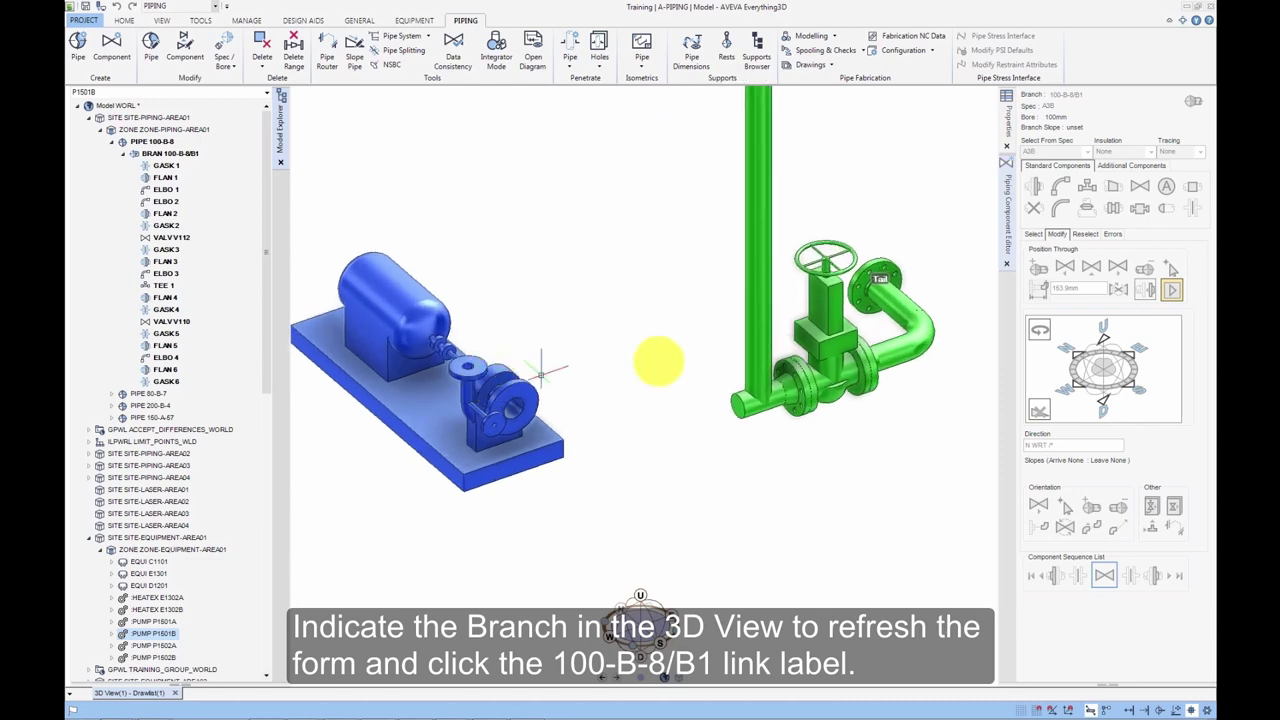
pyautogui.click(754, 254)
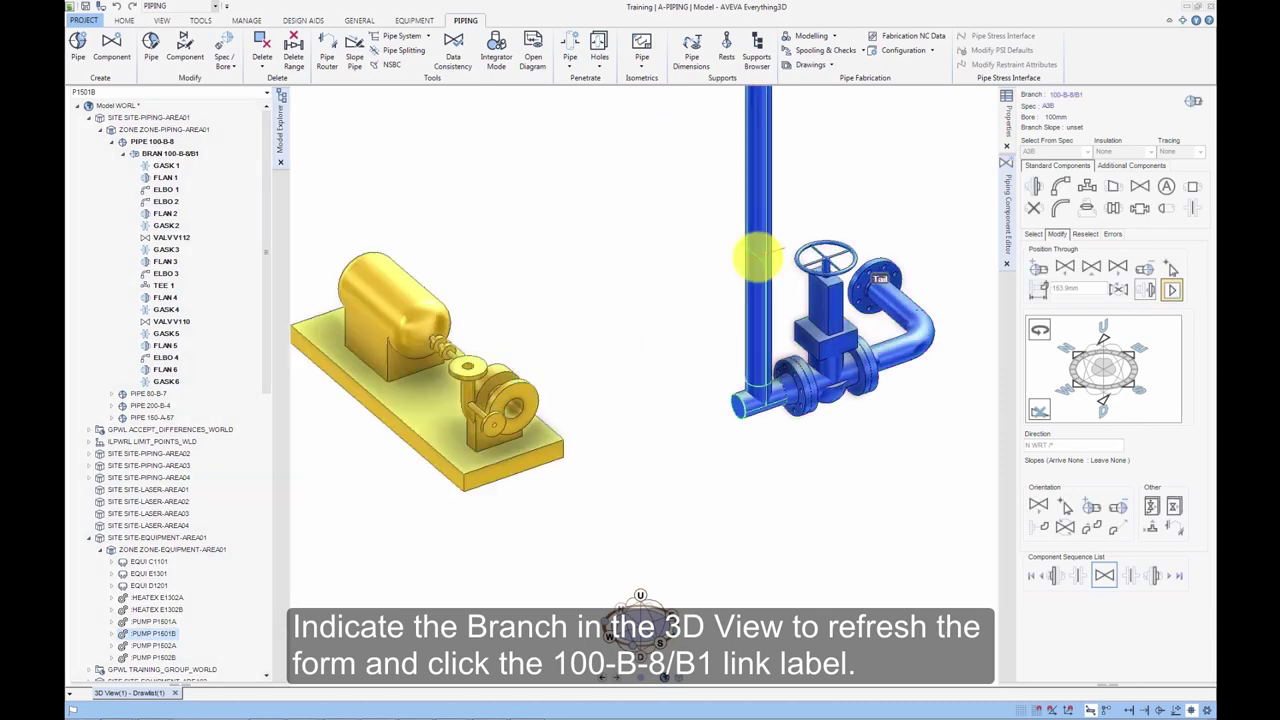
# Create branch B2 on pipe 100-B-8, head connected to TEE 1 and tail to pump P1501B nozzle N1
pyautogui.click(1078, 97)
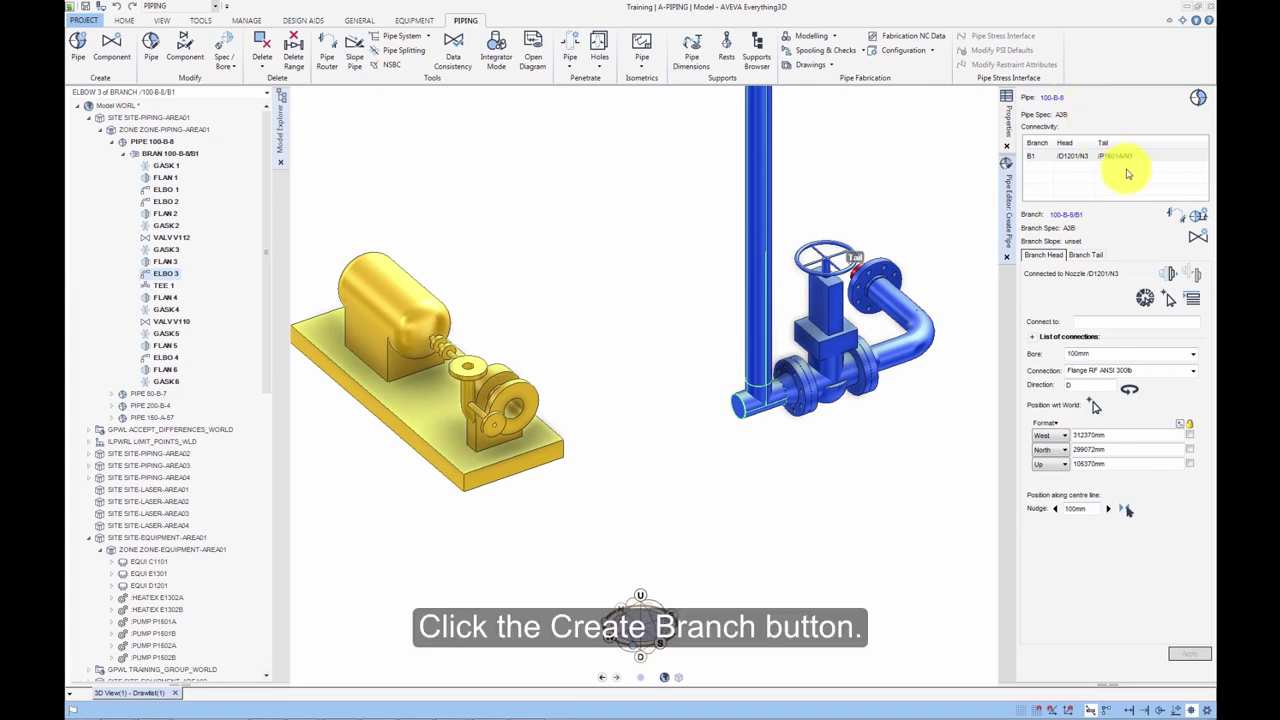
pyautogui.click(1199, 217)
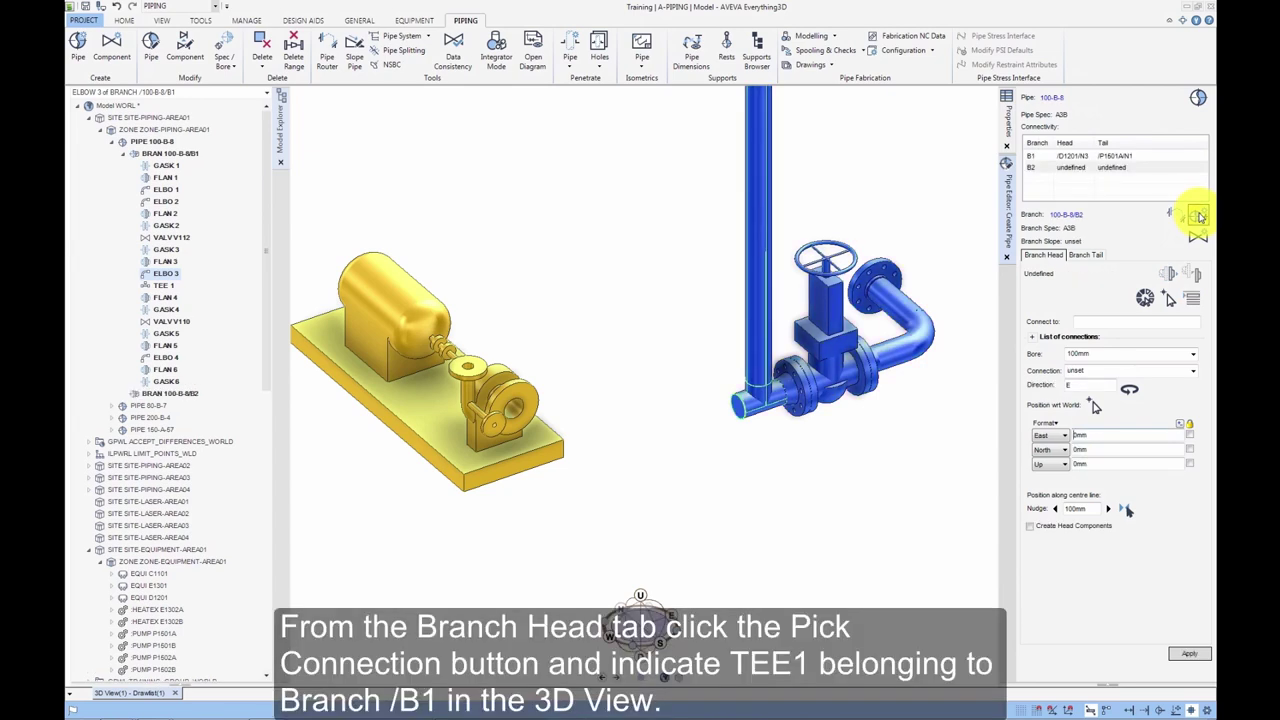
pyautogui.click(1168, 298)
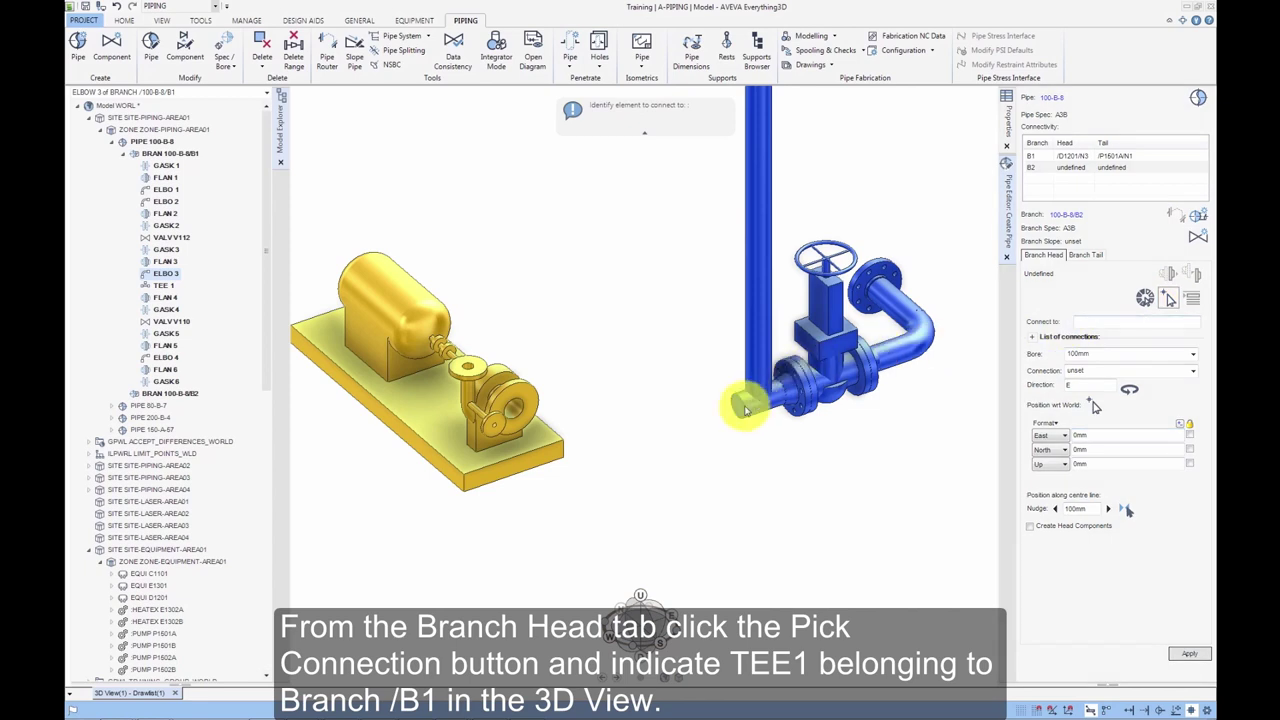
pyautogui.click(742, 408)
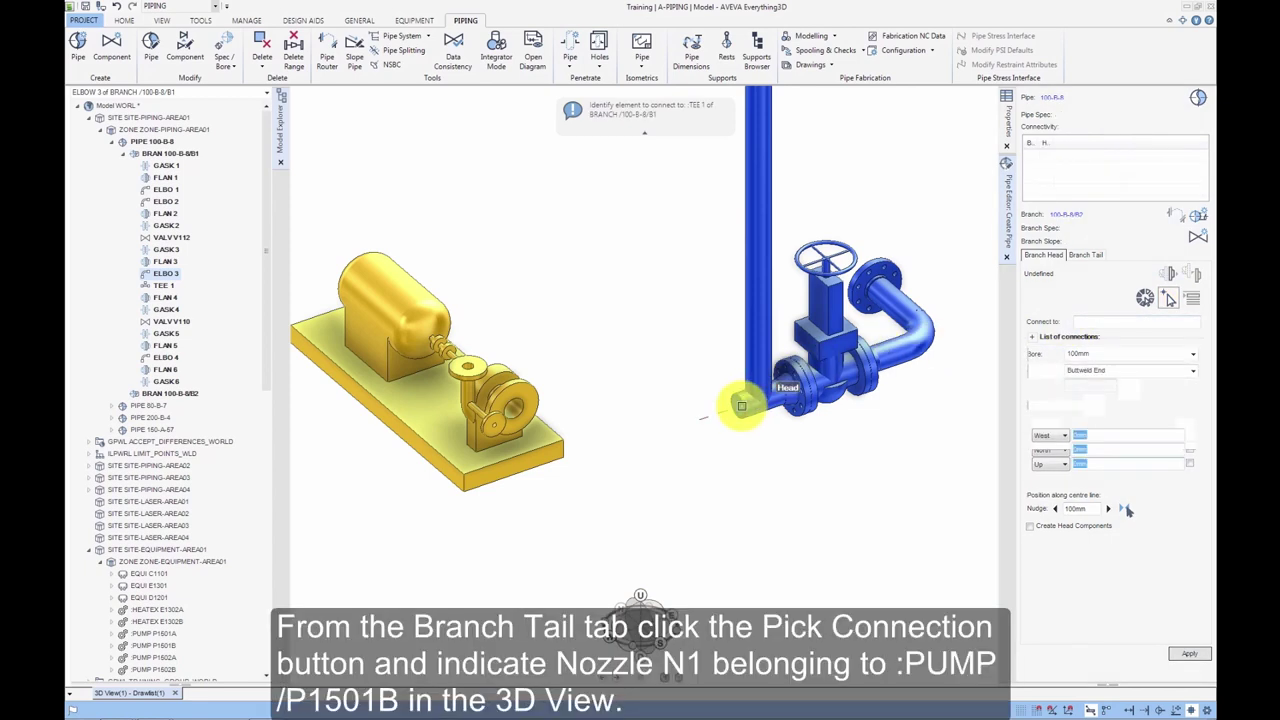
pyautogui.click(1095, 256)
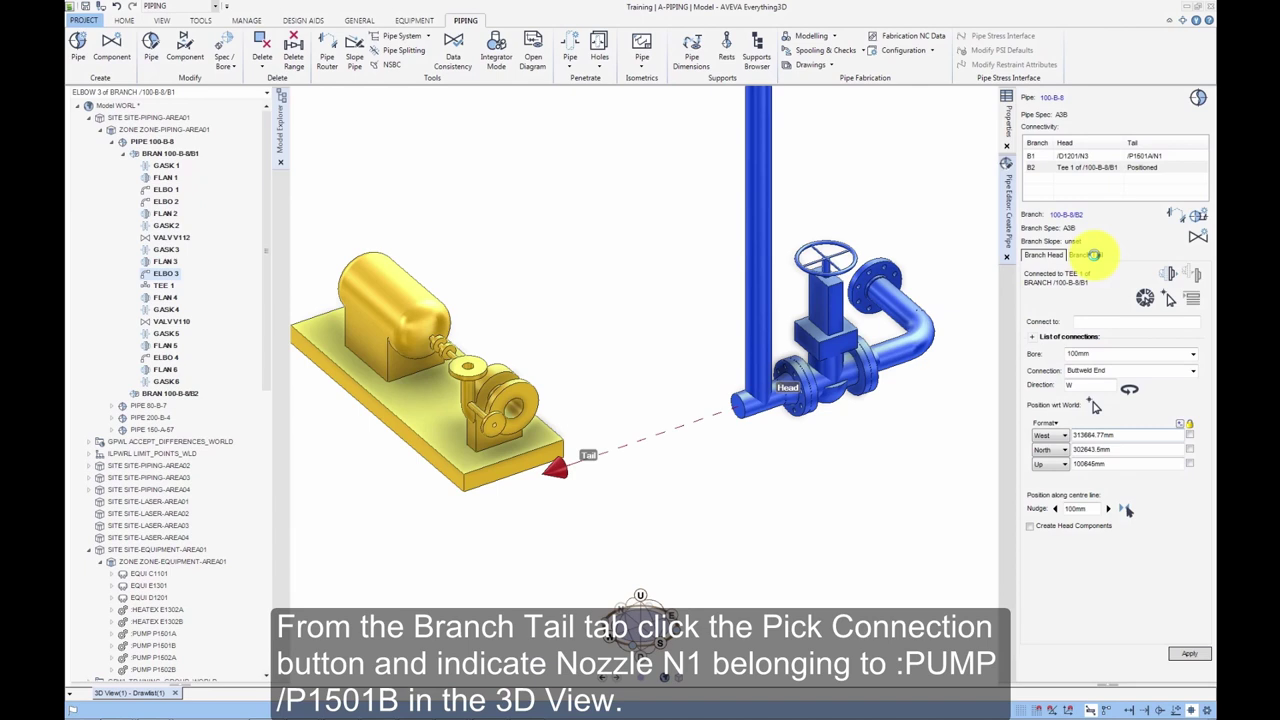
pyautogui.click(1171, 299)
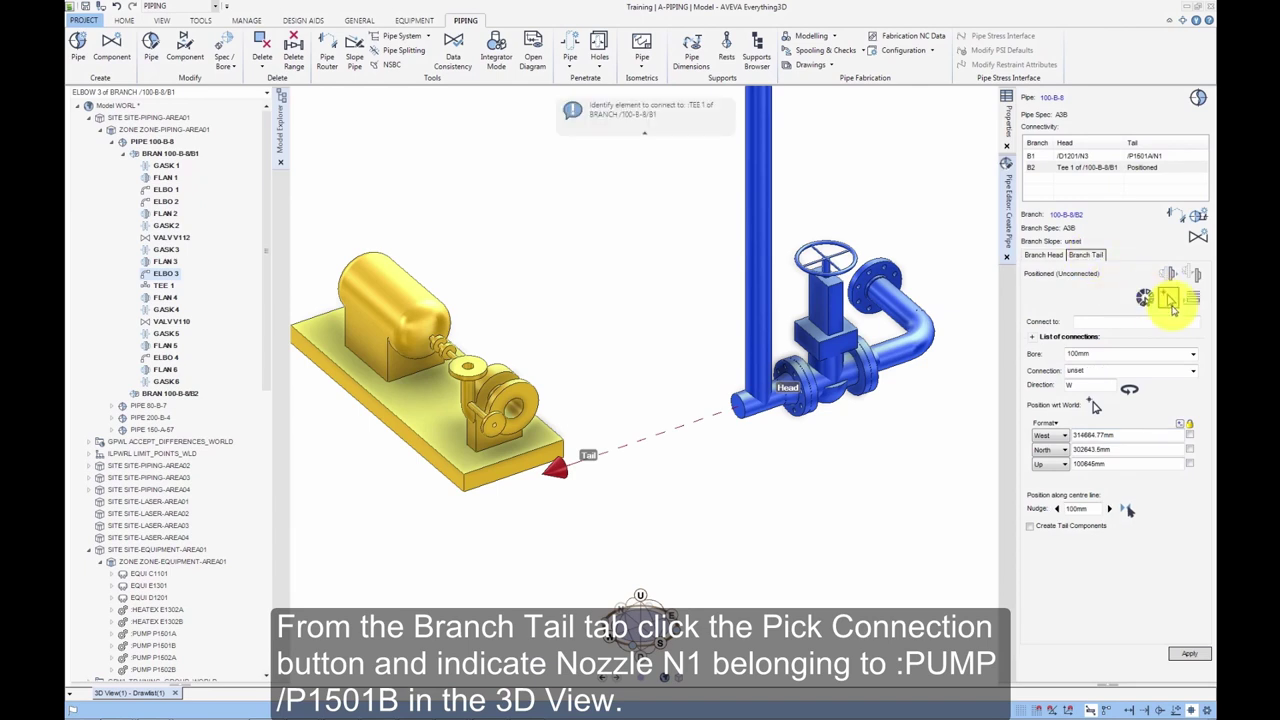
pyautogui.click(532, 404)
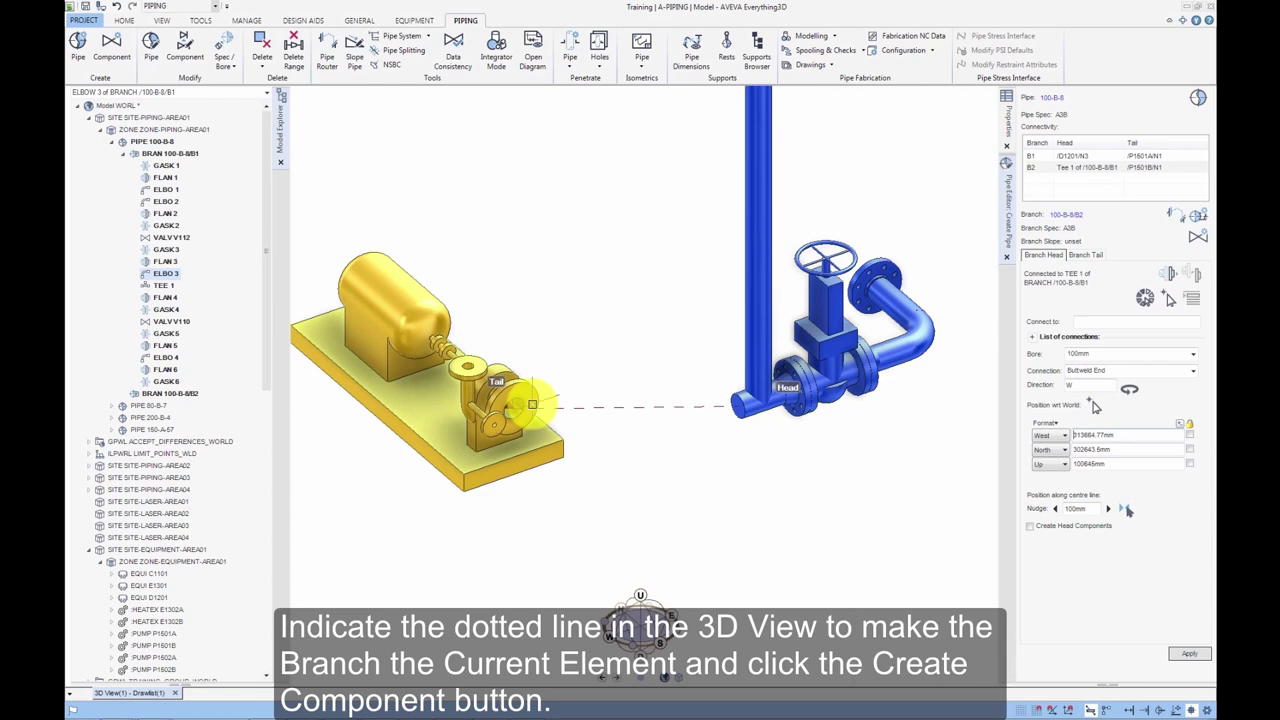
# Add flange FLAN 1 with gasket GASK 1 against flow at B2's pump nozzle end
pyautogui.click(600, 405)
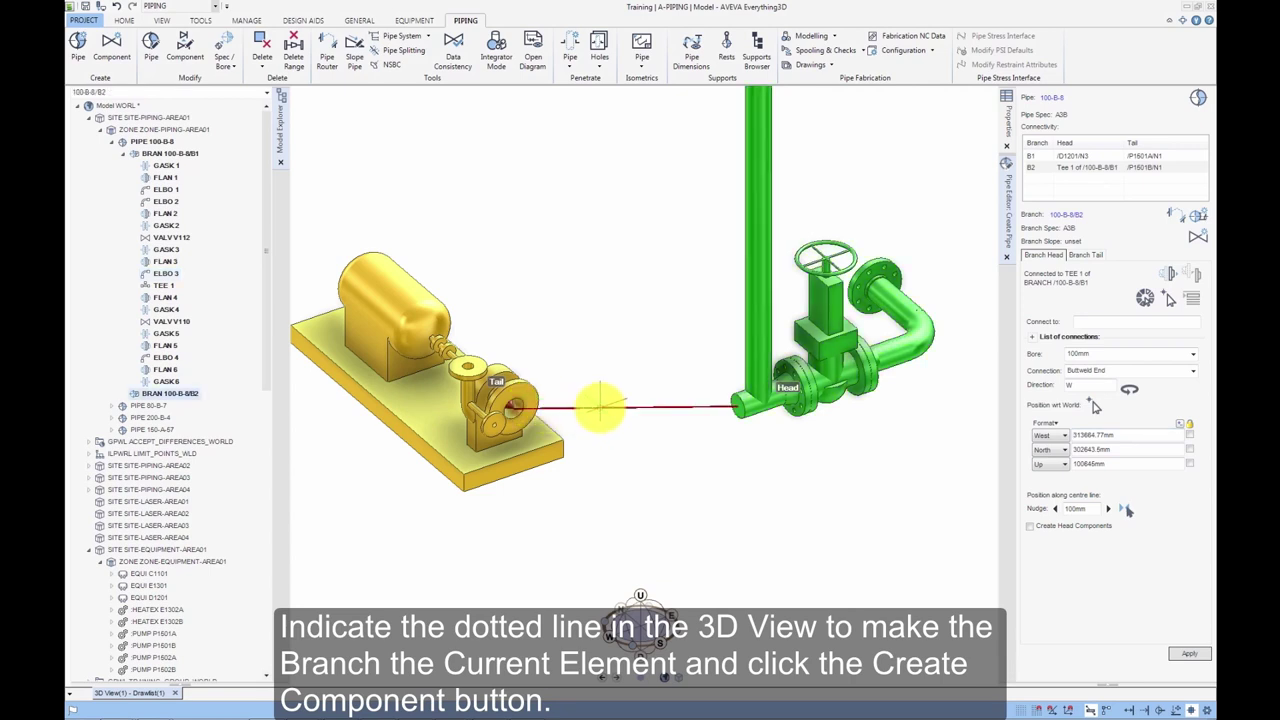
pyautogui.click(1200, 240)
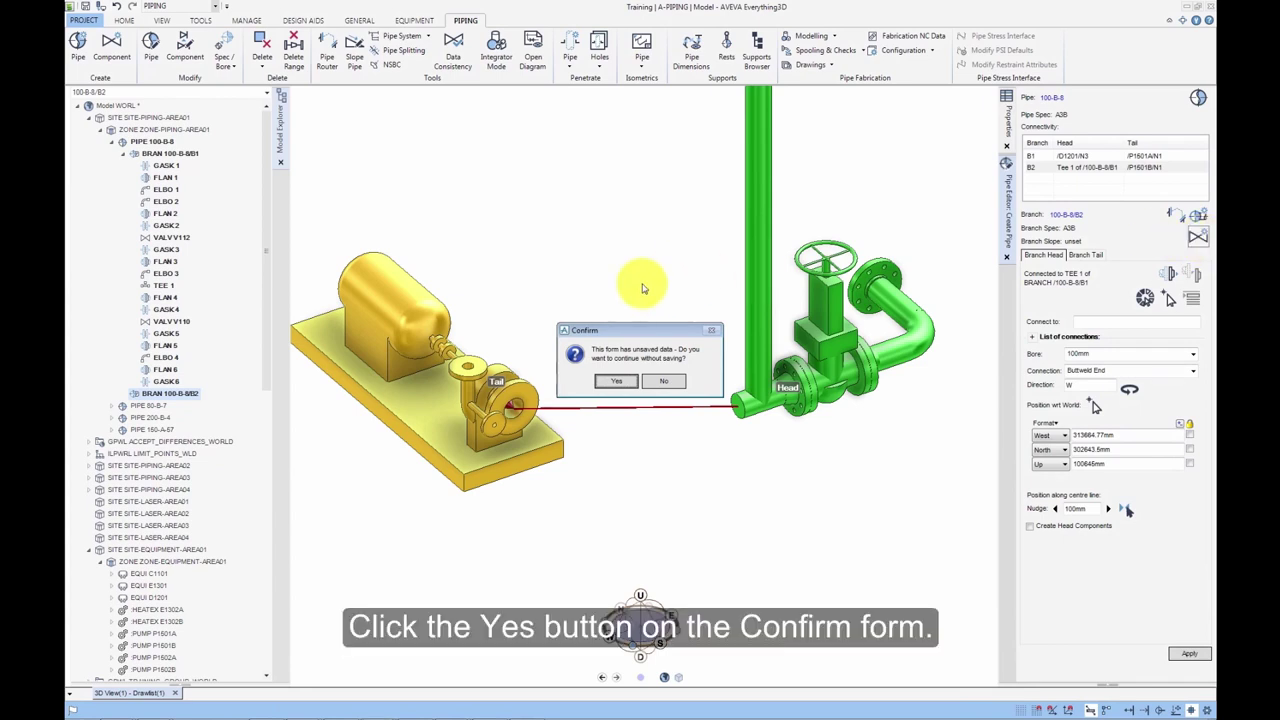
pyautogui.click(617, 382)
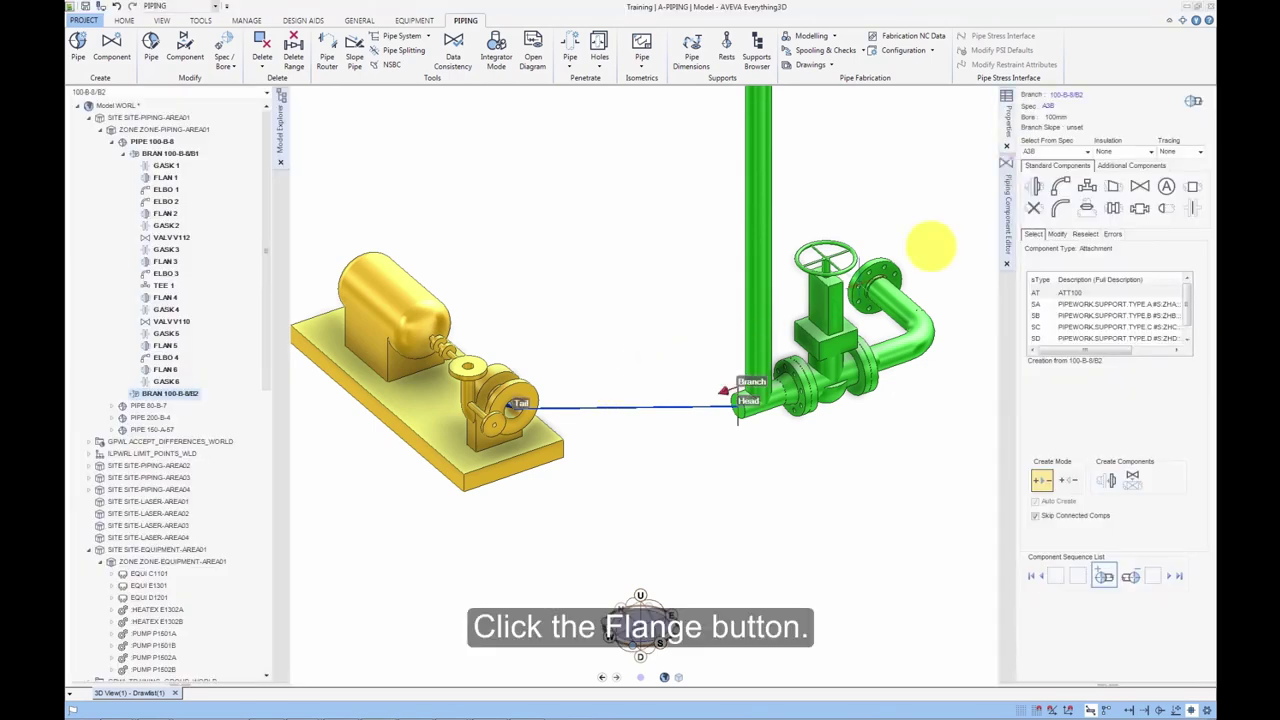
pyautogui.click(1037, 186)
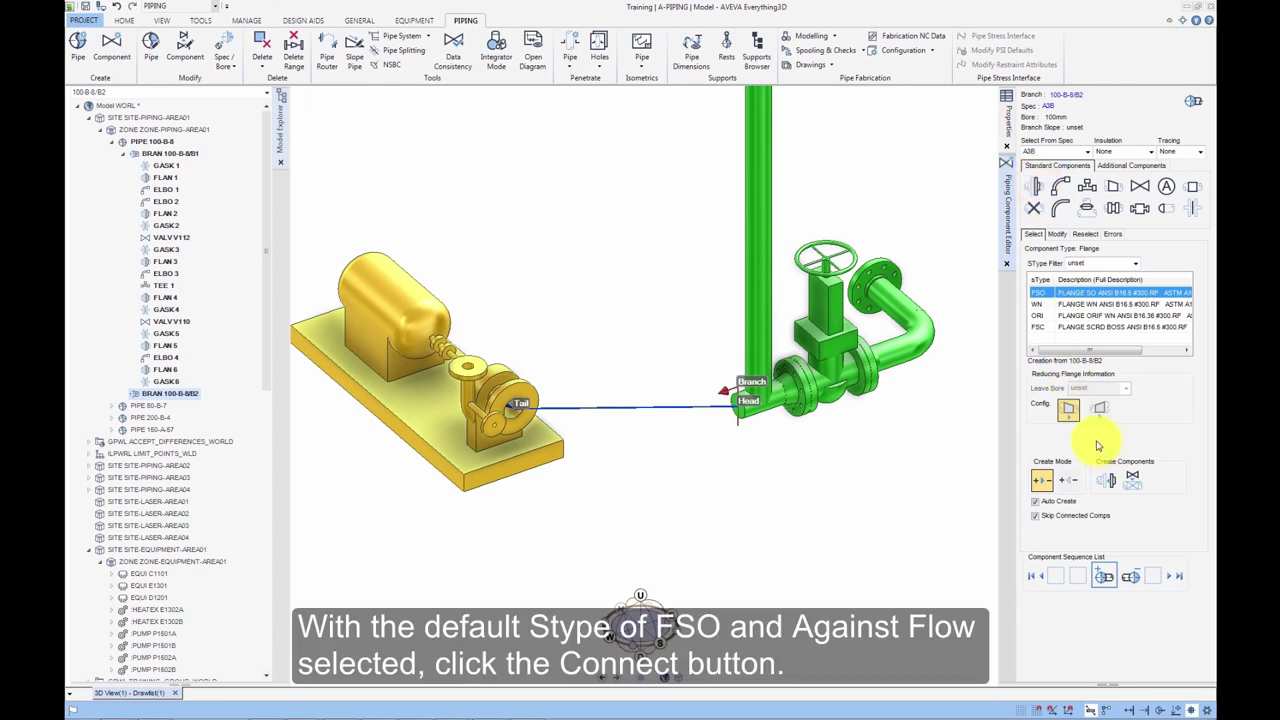
pyautogui.click(1070, 482)
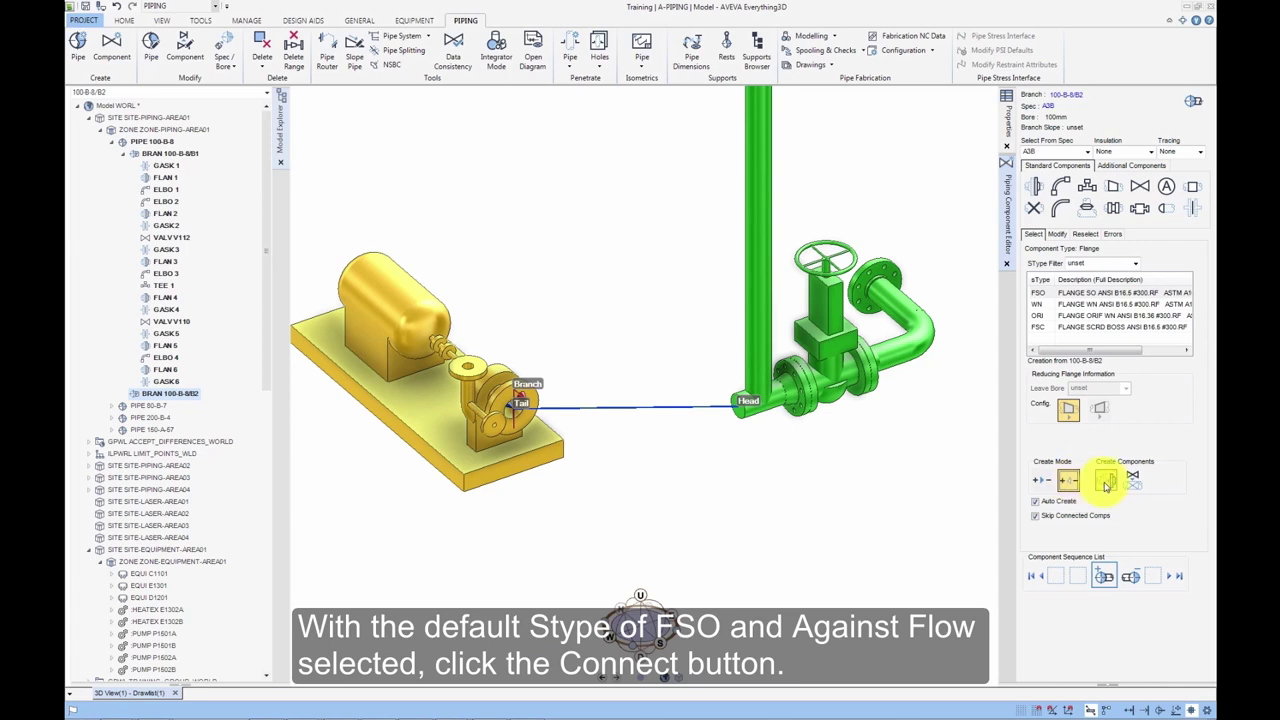
pyautogui.click(1106, 483)
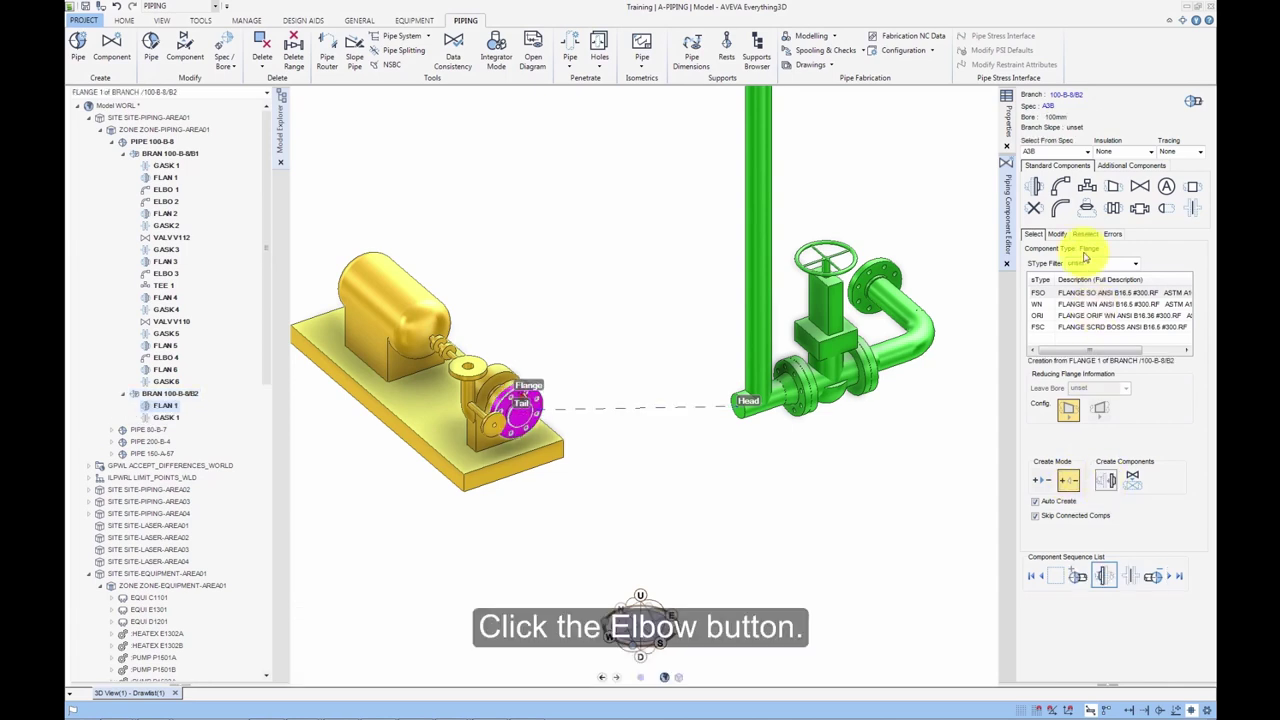
# Connect a 90-degree elbow, ELBO 1, against flow right after FLAN 1 on branch B2
pyautogui.click(1060, 187)
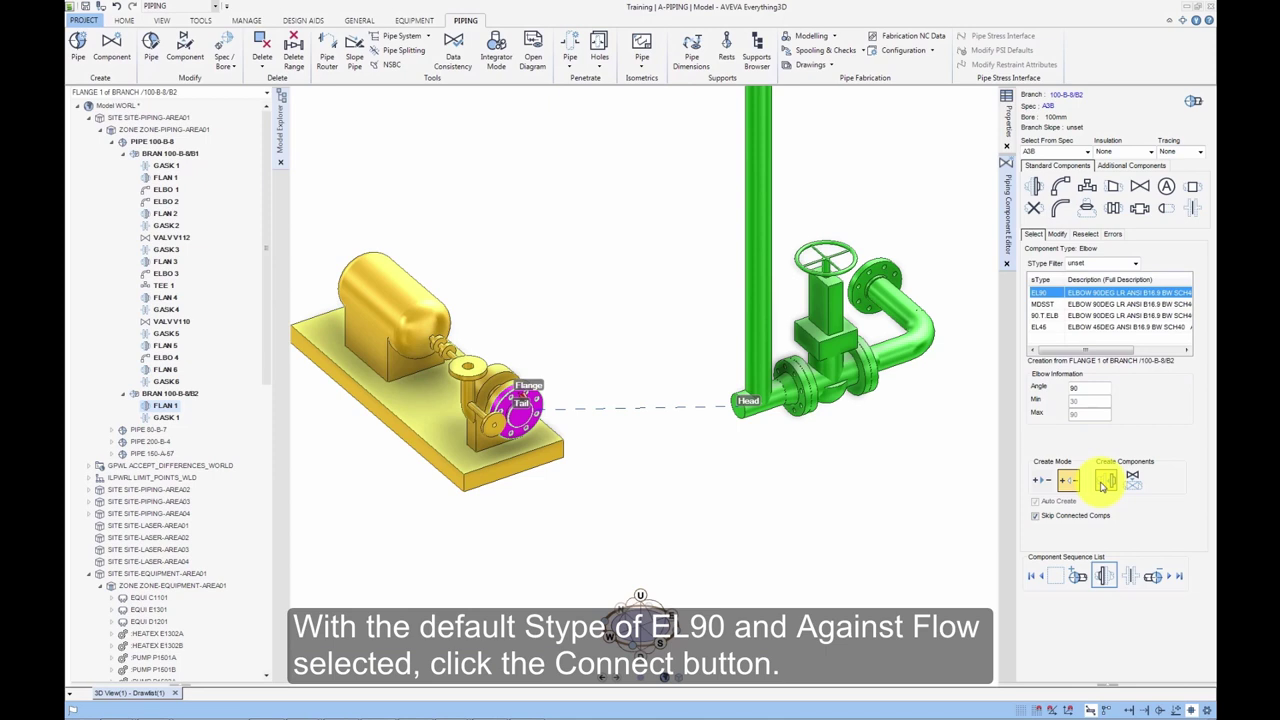
pyautogui.click(1103, 484)
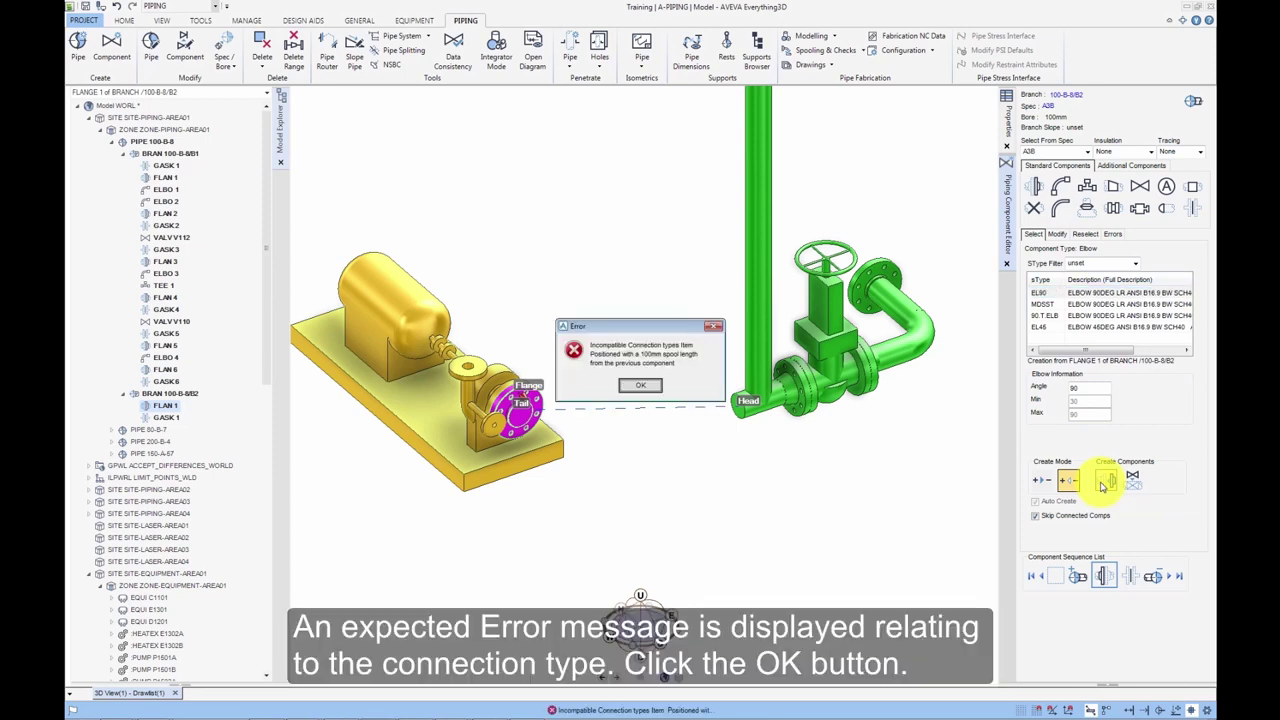
pyautogui.click(641, 388)
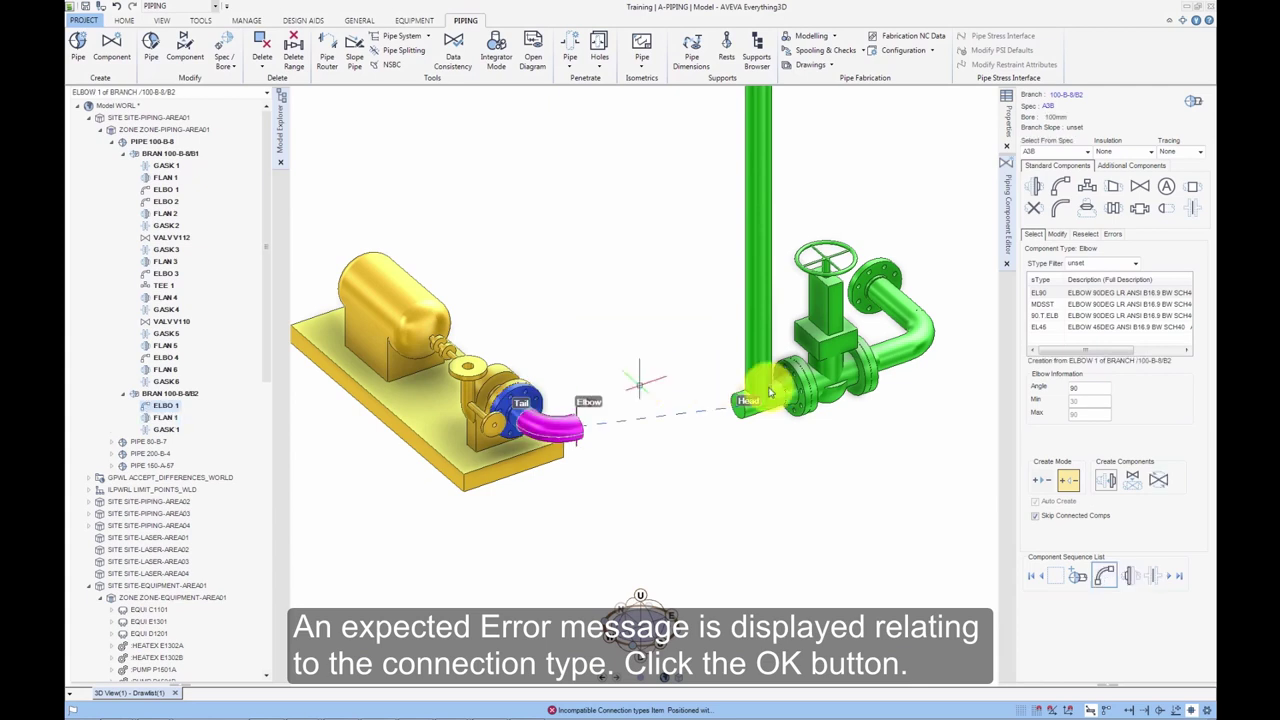
pyautogui.click(1058, 234)
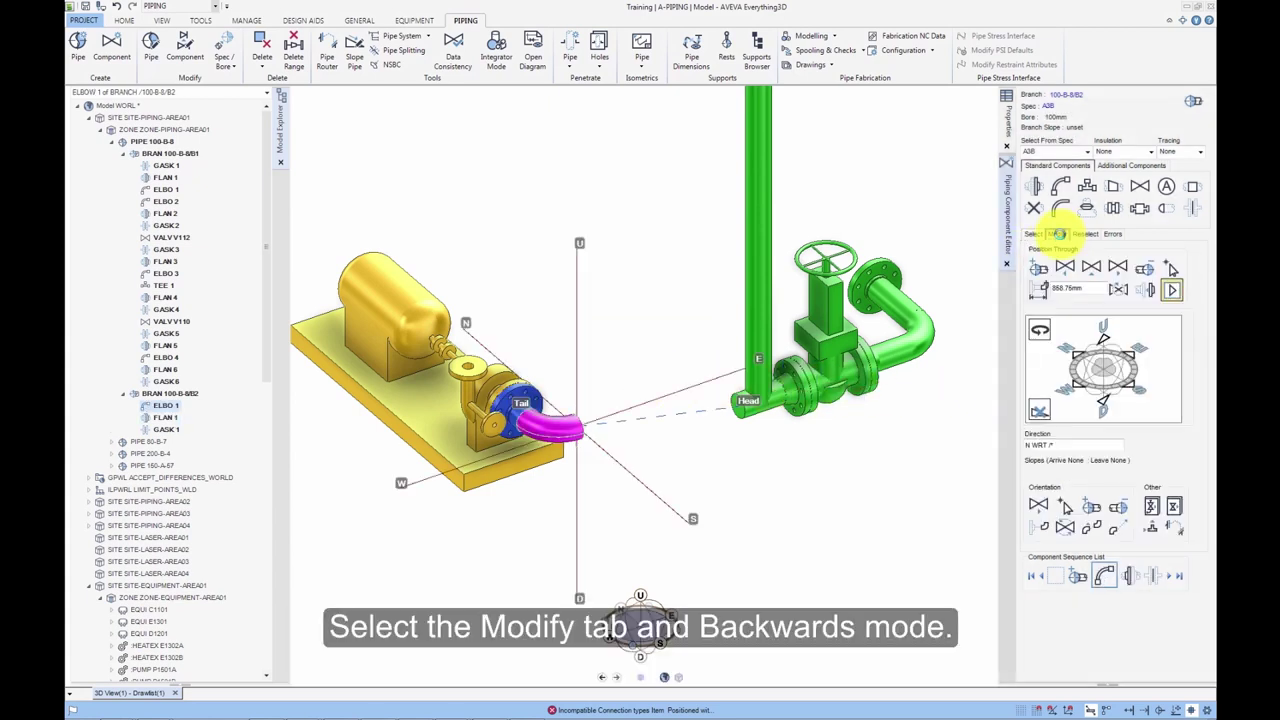
# Position ELBO 1 backwards toward the branch head to line up with TEE 1, then save work
pyautogui.click(1175, 290)
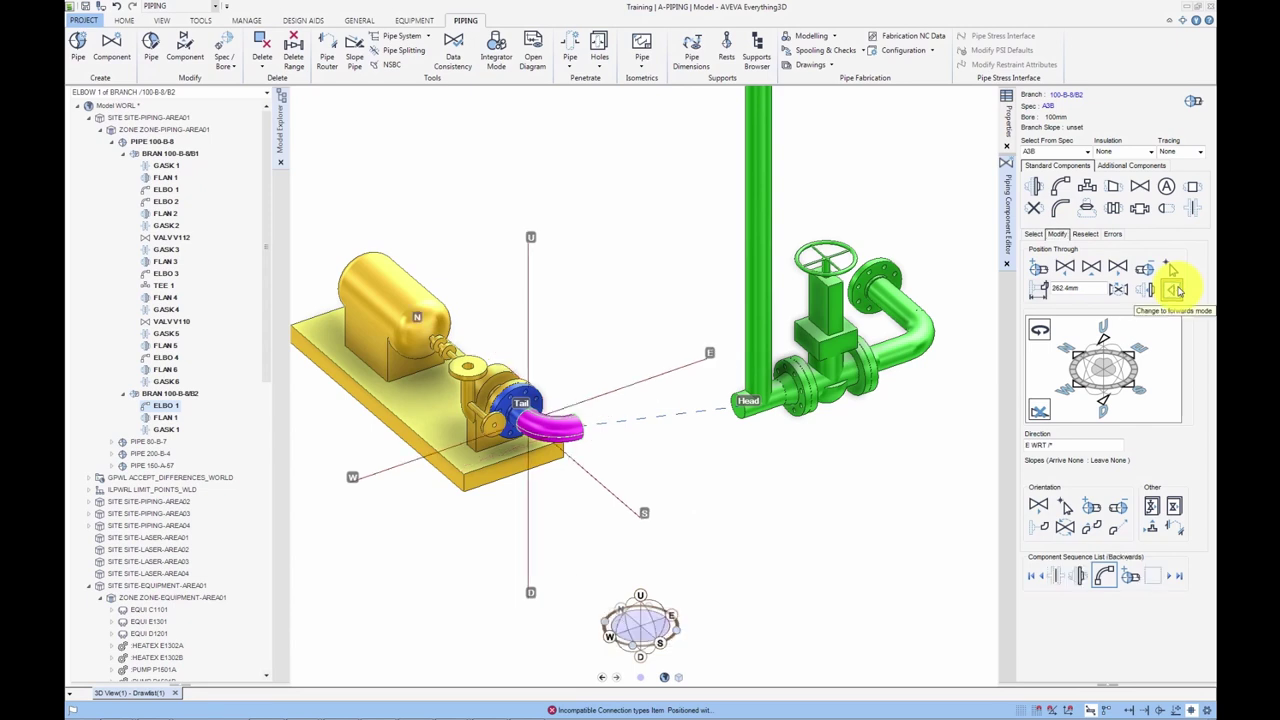
pyautogui.click(1037, 270)
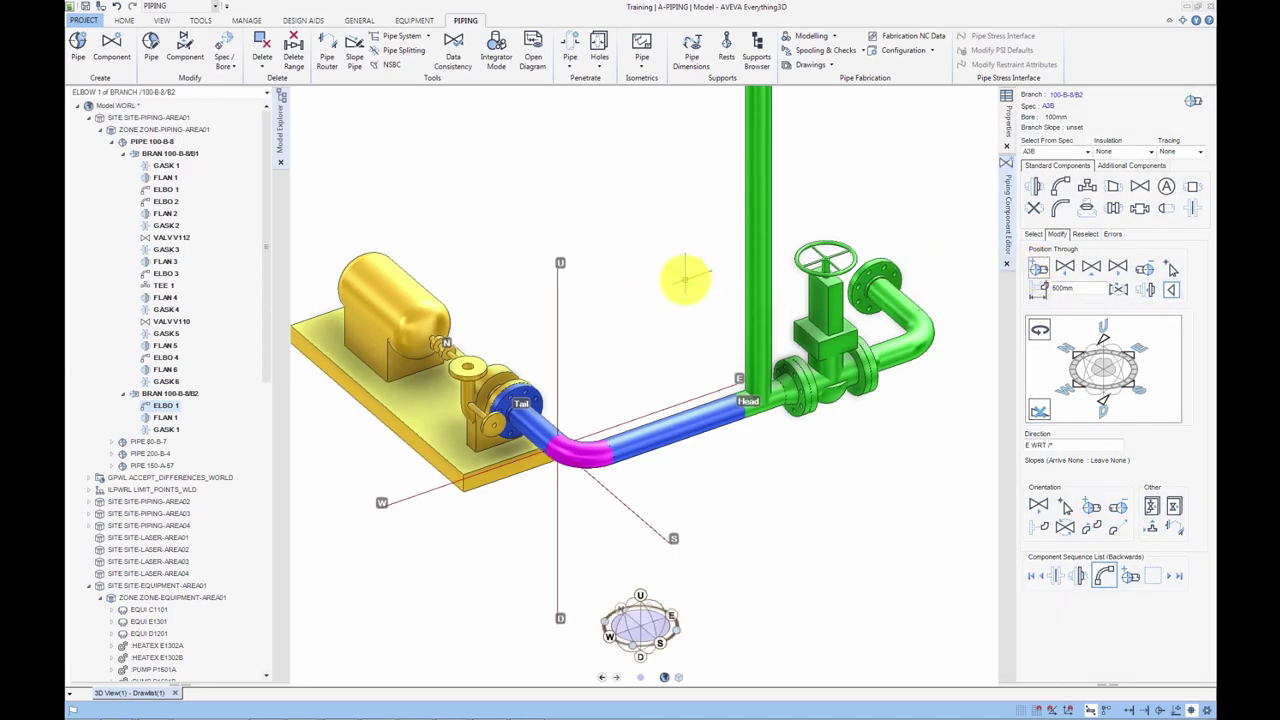
pyautogui.scroll(-3, 685, 280)
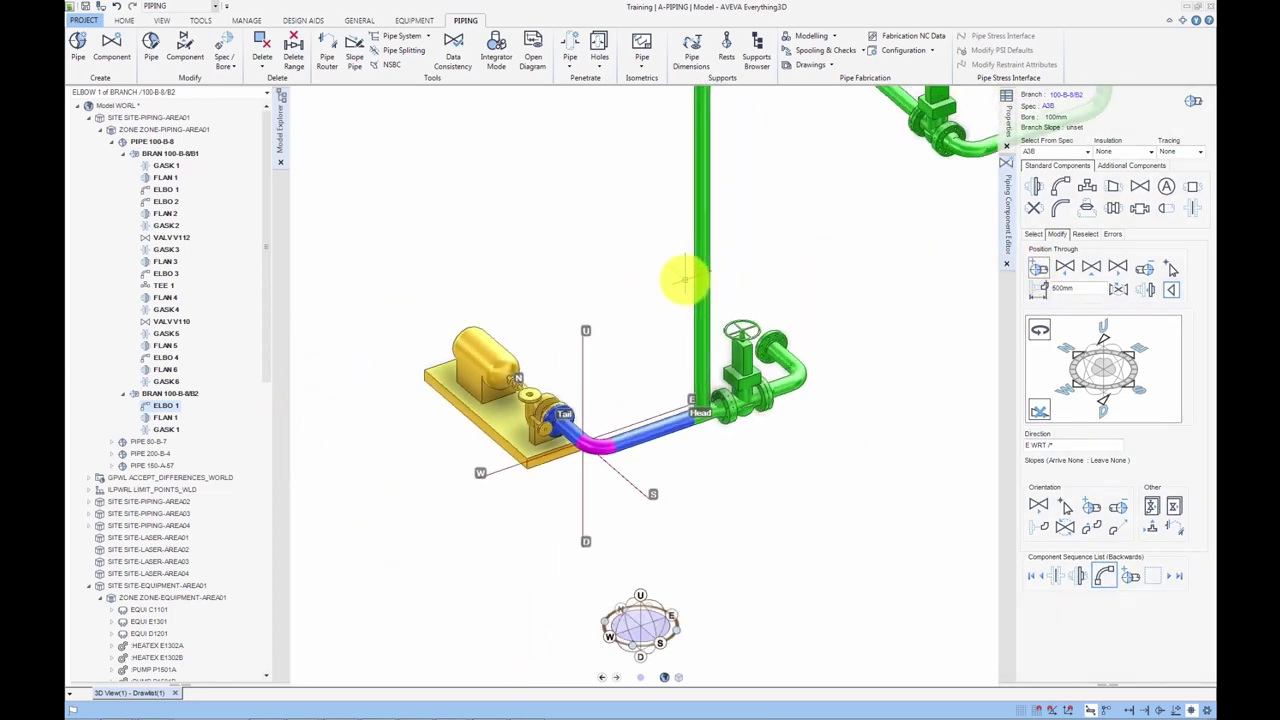
pyautogui.scroll(-3, 731, 254)
pyautogui.scroll(-2, 731, 254)
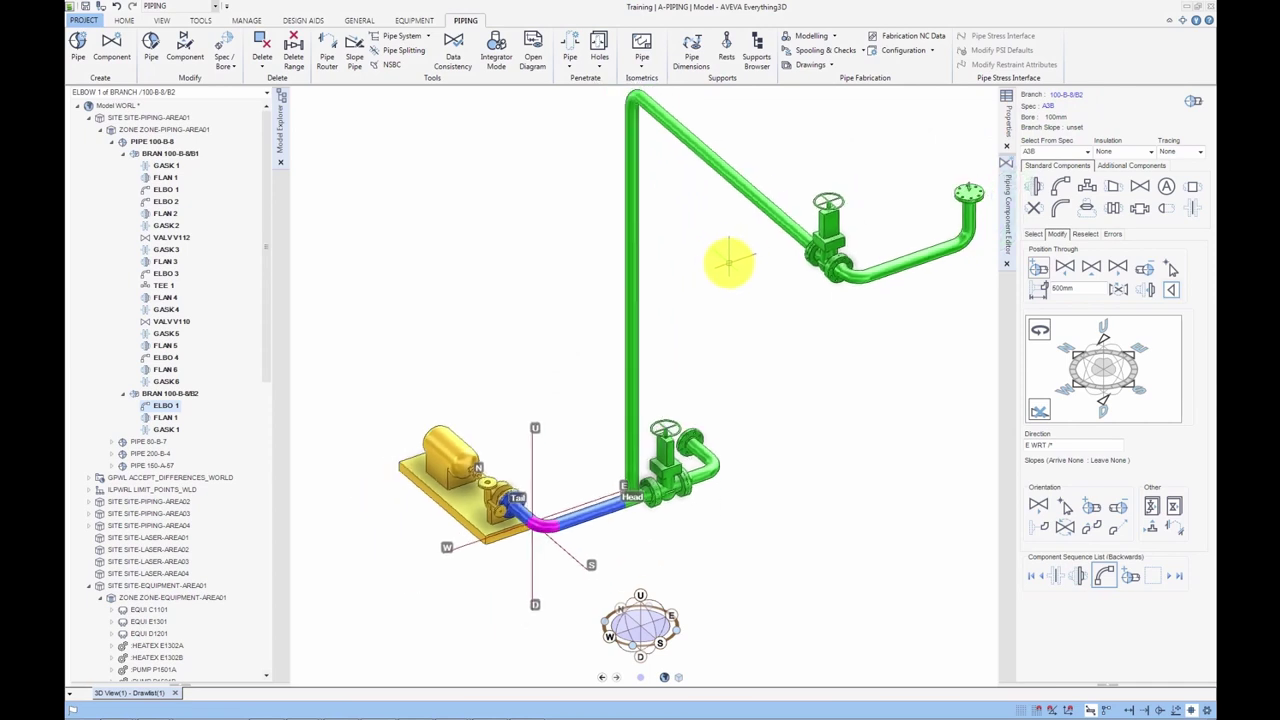
pyautogui.click(87, 8)
pyautogui.click(612, 384)
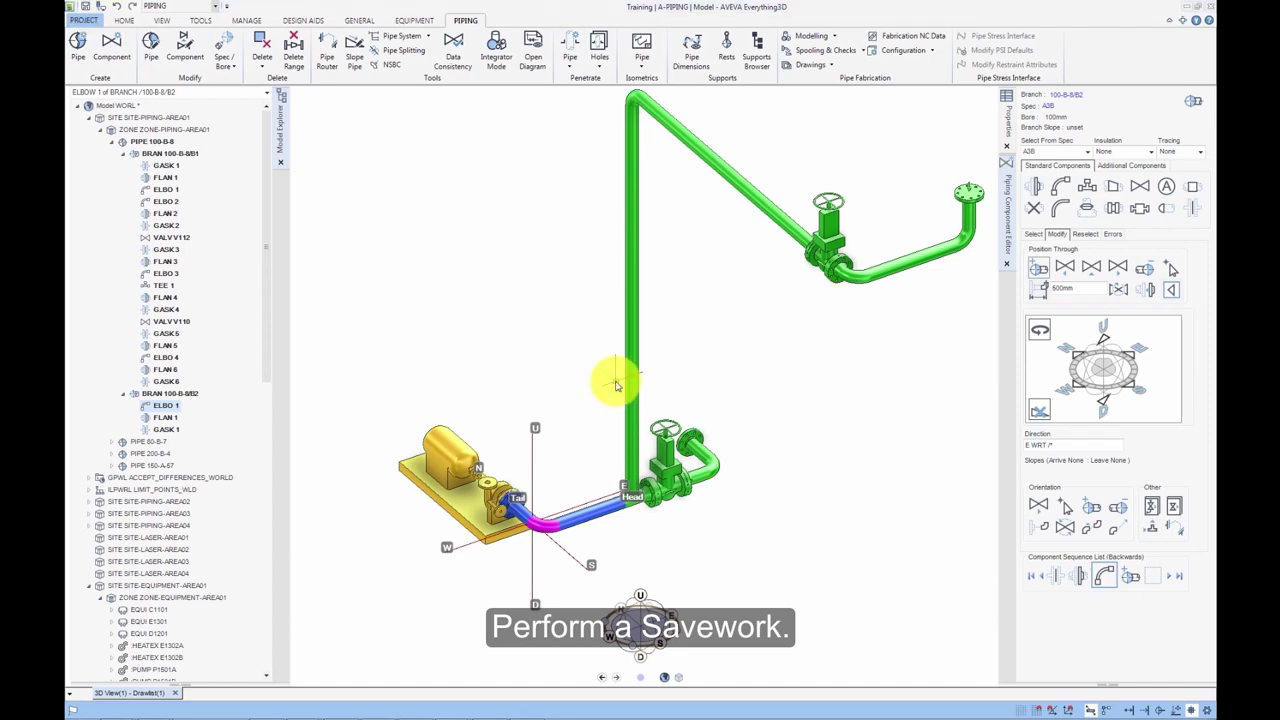